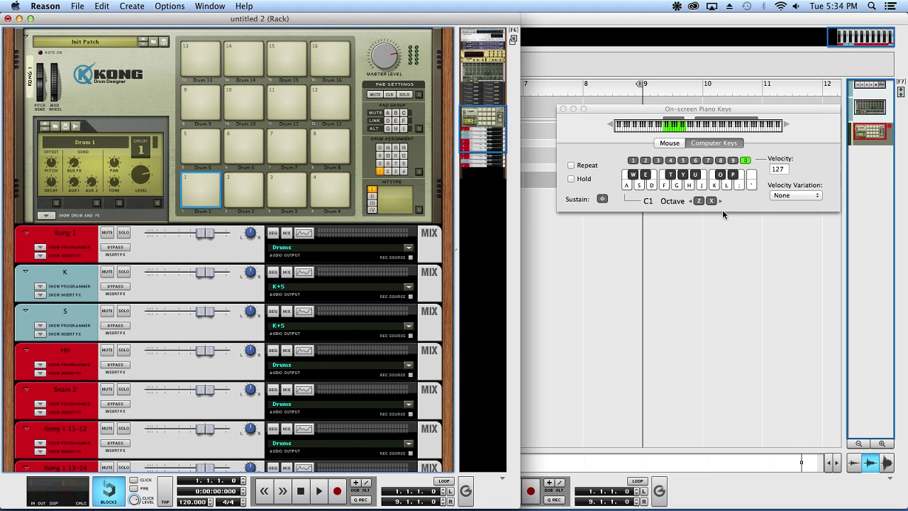
Step: Flip the rack to the rear to see Kong's separate outputs cabled to the K and S channels
{"action": "key", "text": "Tab"}
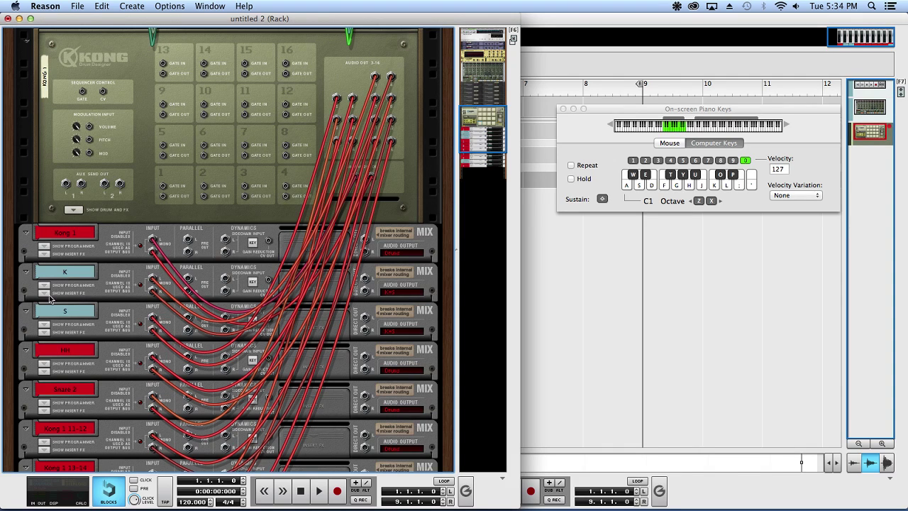
Step: Turn the rack back to the front and expand Kong's drum module and FX section
{"action": "scroll", "coordinate": [50, 299], "scroll_direction": "down", "scroll_amount": 5}
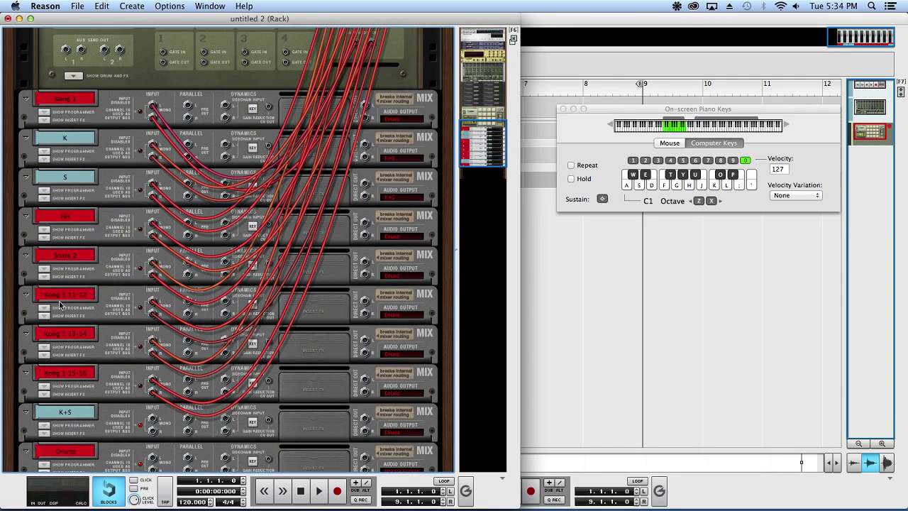
{"action": "scroll", "coordinate": [68, 294], "scroll_direction": "up", "scroll_amount": 1}
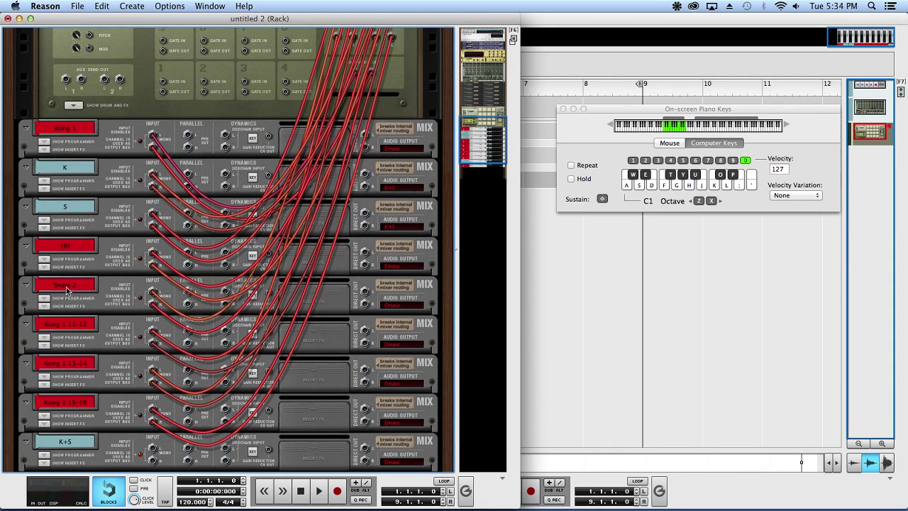
{"action": "key", "text": "Tab"}
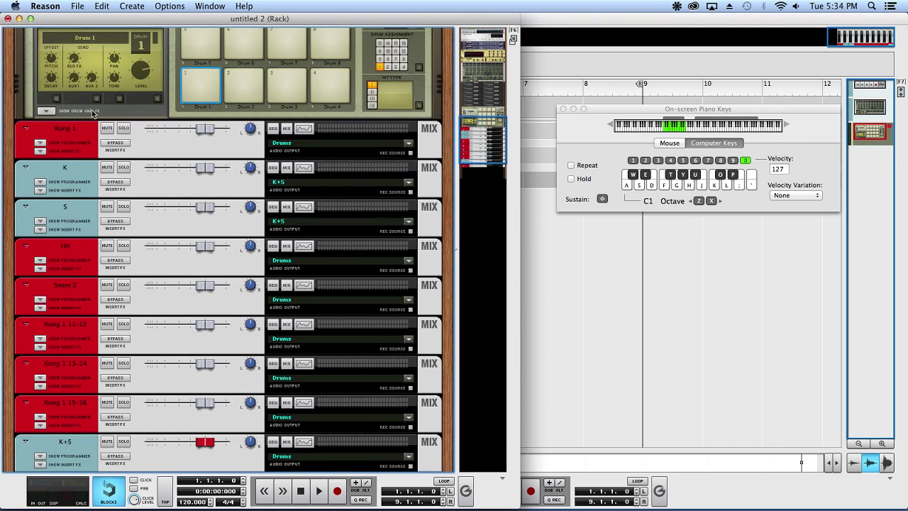
{"action": "left_click", "coordinate": [55, 112]}
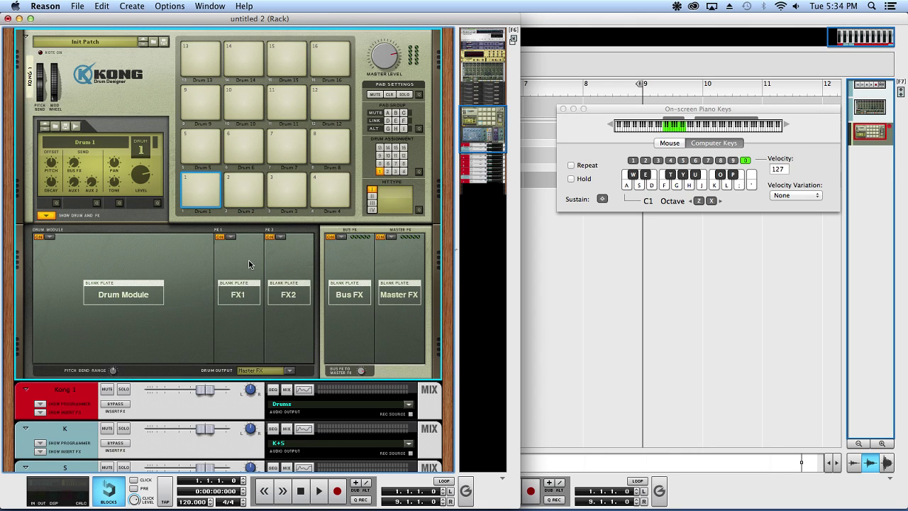
Step: Inspect the K and S mix channels and the K+S bus they feed
{"action": "scroll", "coordinate": [248, 264], "scroll_direction": "down", "scroll_amount": 10}
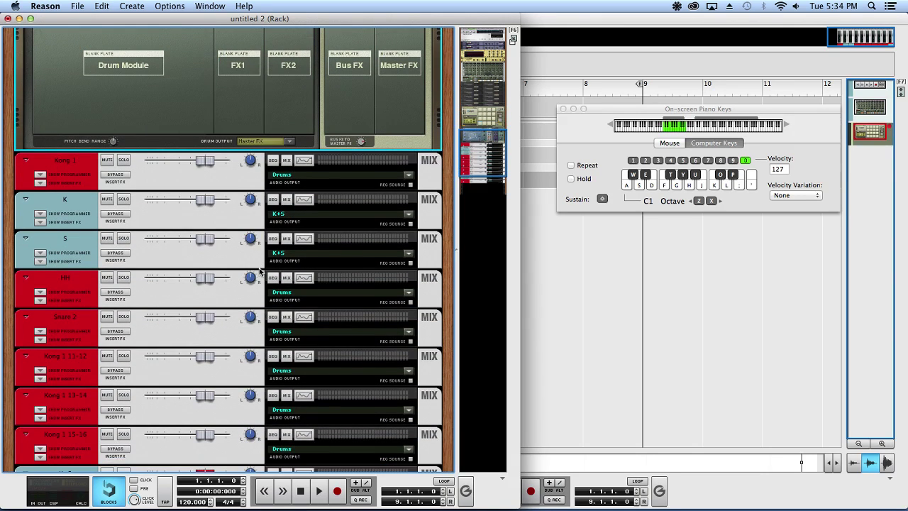
{"action": "scroll", "coordinate": [260, 271], "scroll_direction": "down", "scroll_amount": 3}
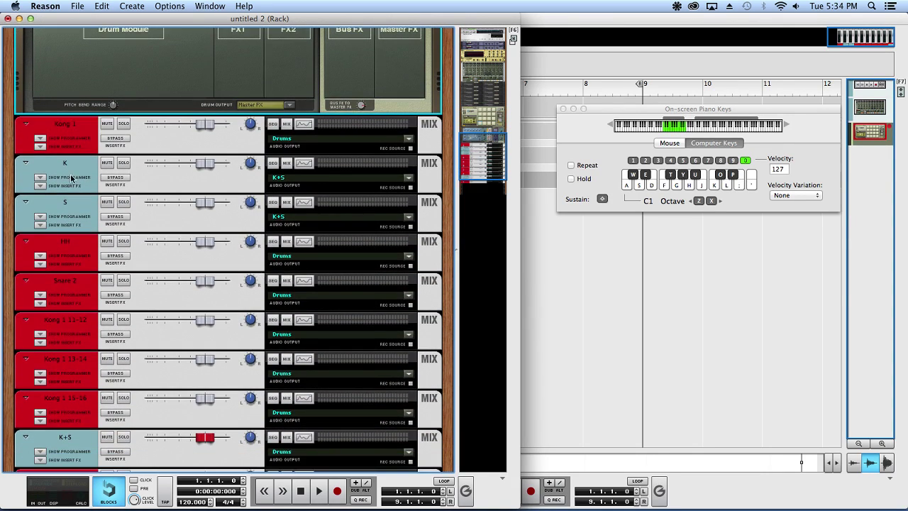
{"action": "left_click", "coordinate": [71, 178]}
{"action": "left_click", "coordinate": [75, 214], "text": "shift"}
{"action": "left_click", "coordinate": [70, 458]}
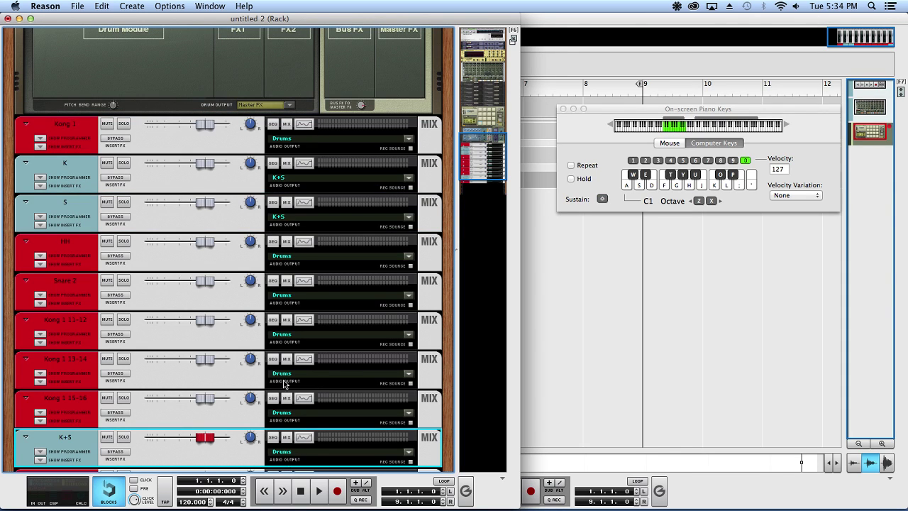
{"action": "scroll", "coordinate": [296, 454], "scroll_direction": "down", "scroll_amount": 5}
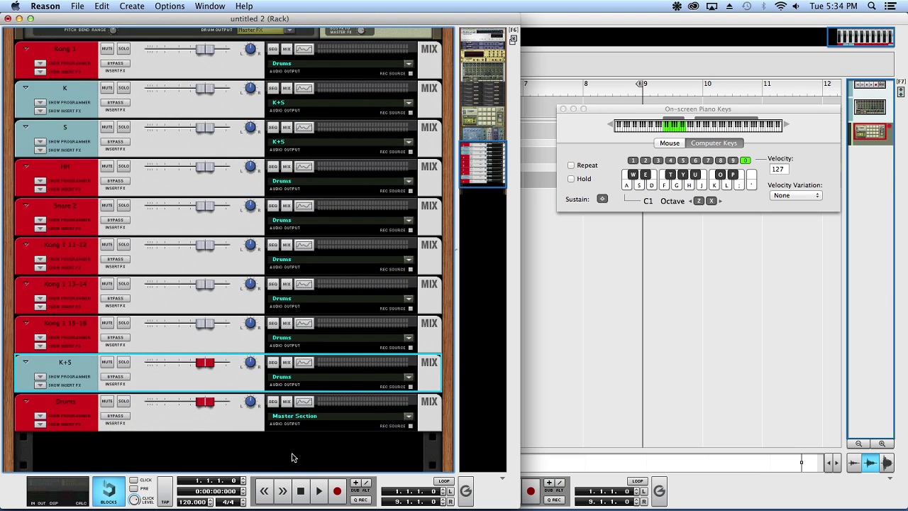
{"action": "scroll", "coordinate": [190, 429], "scroll_direction": "up", "scroll_amount": 5}
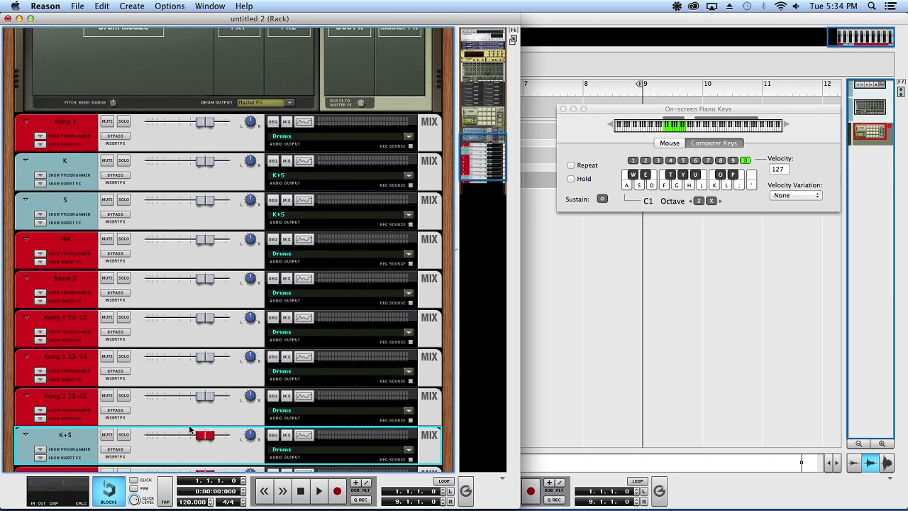
{"action": "scroll", "coordinate": [189, 429], "scroll_direction": "up", "scroll_amount": 10}
{"action": "scroll", "coordinate": [199, 417], "scroll_direction": "up", "scroll_amount": 7}
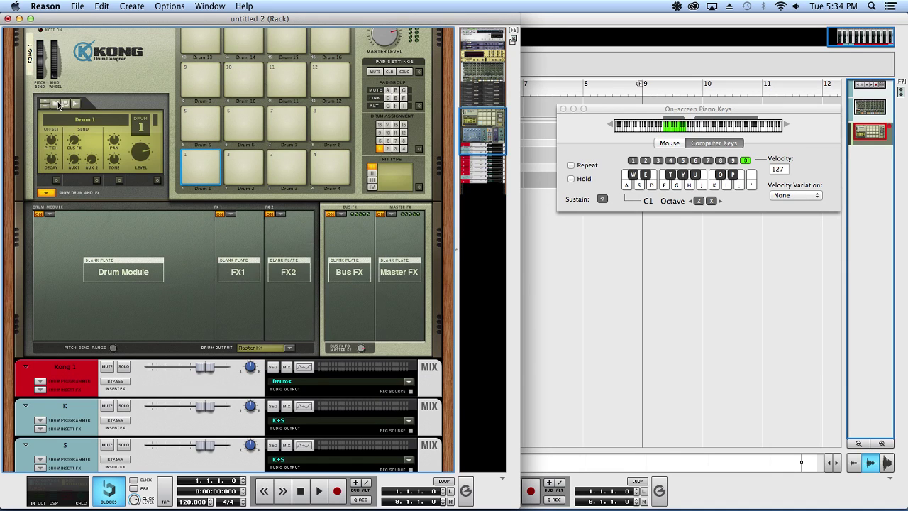
Step: Load DED Dubstep Kick 1 from Damned Essential Drums V2 > Dubstep > Kicks onto pad 1
{"action": "left_click", "coordinate": [59, 104]}
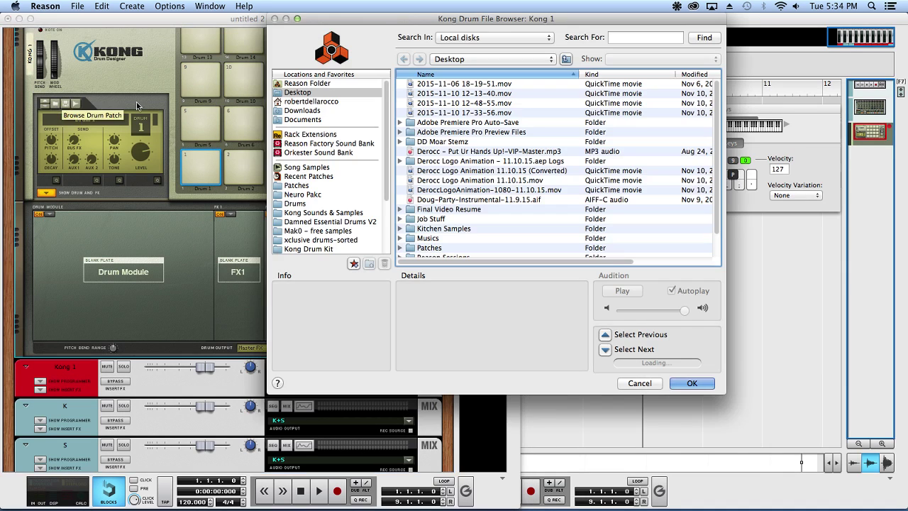
{"action": "left_click", "coordinate": [340, 224]}
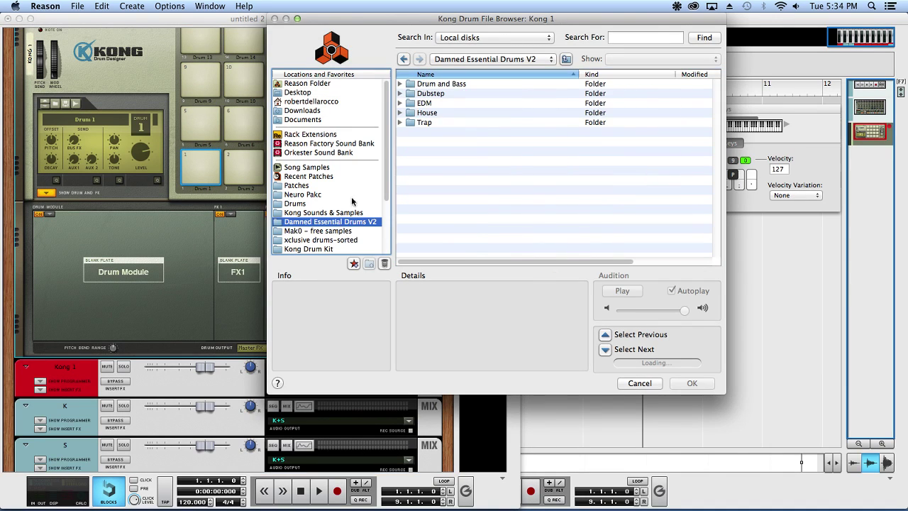
{"action": "double_click", "coordinate": [430, 93]}
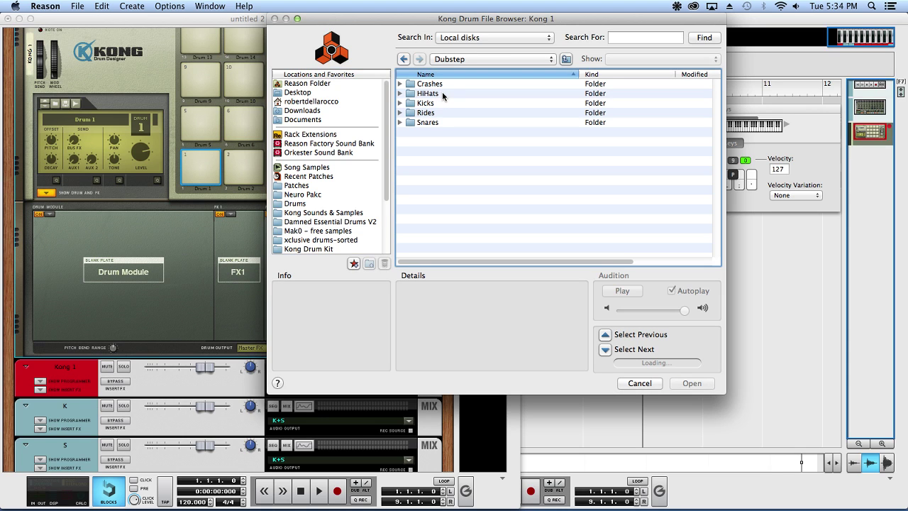
{"action": "double_click", "coordinate": [438, 103]}
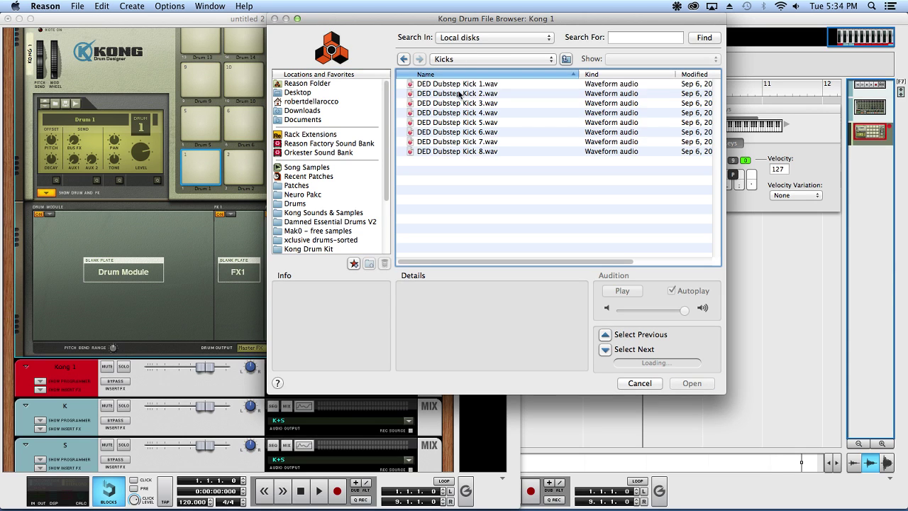
{"action": "key", "text": "Down"}
{"action": "key", "text": "Down"}
{"action": "key", "text": "Down"}
{"action": "left_click", "coordinate": [472, 86]}
{"action": "key", "text": "Down"}
{"action": "left_click", "coordinate": [474, 86]}
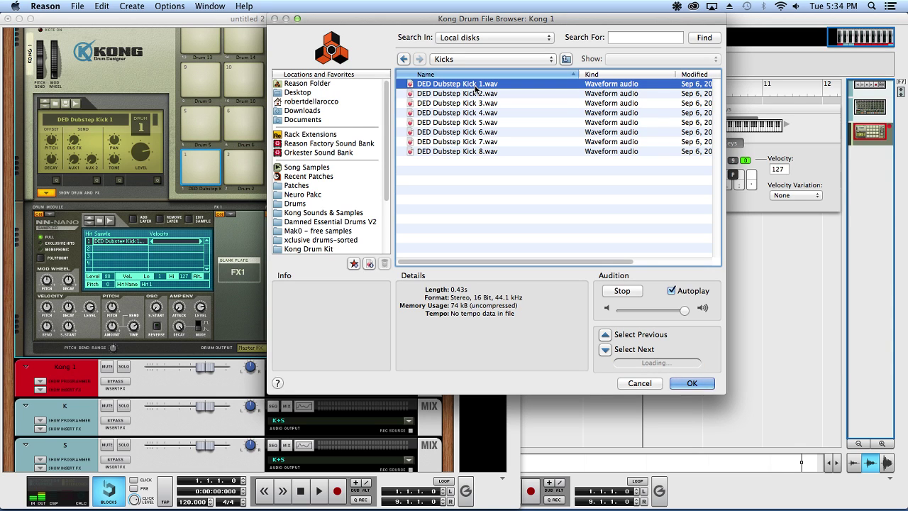
{"action": "left_click", "coordinate": [703, 383]}
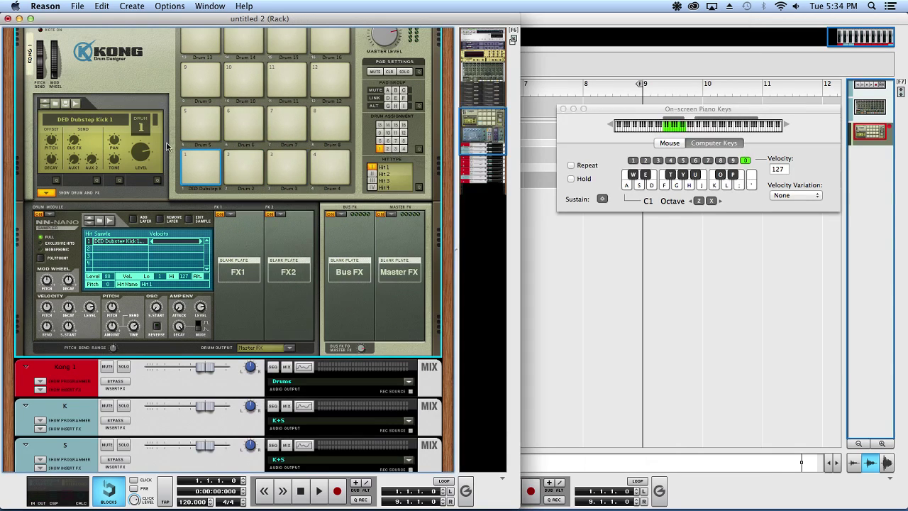
{"action": "left_click", "coordinate": [200, 166]}
Step: Audition dubstep snares and load DED Dubstep Snare 4 onto pad 2
{"action": "left_click", "coordinate": [243, 165]}
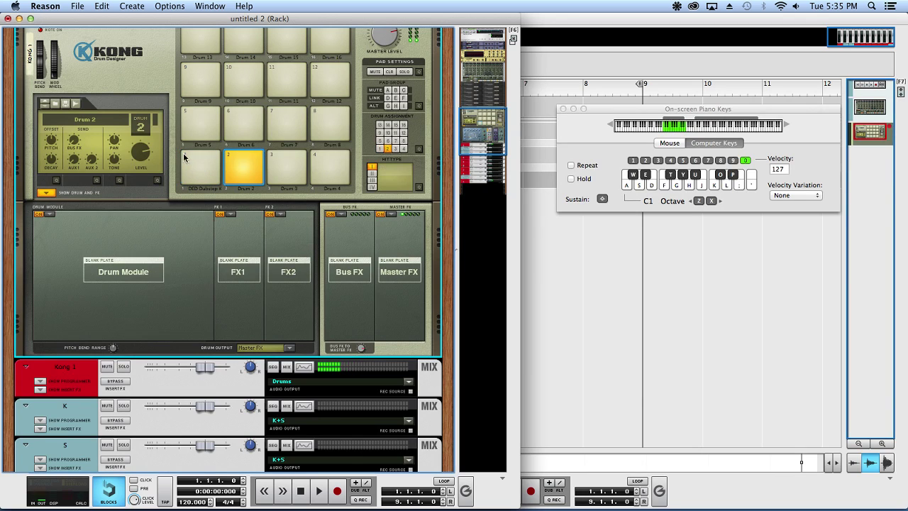
{"action": "left_click", "coordinate": [60, 105]}
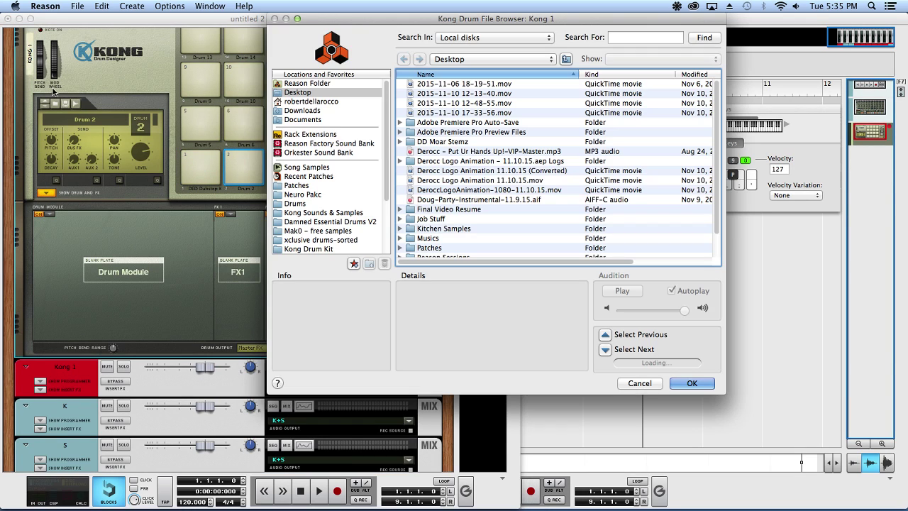
{"action": "left_click", "coordinate": [326, 222]}
{"action": "double_click", "coordinate": [427, 94]}
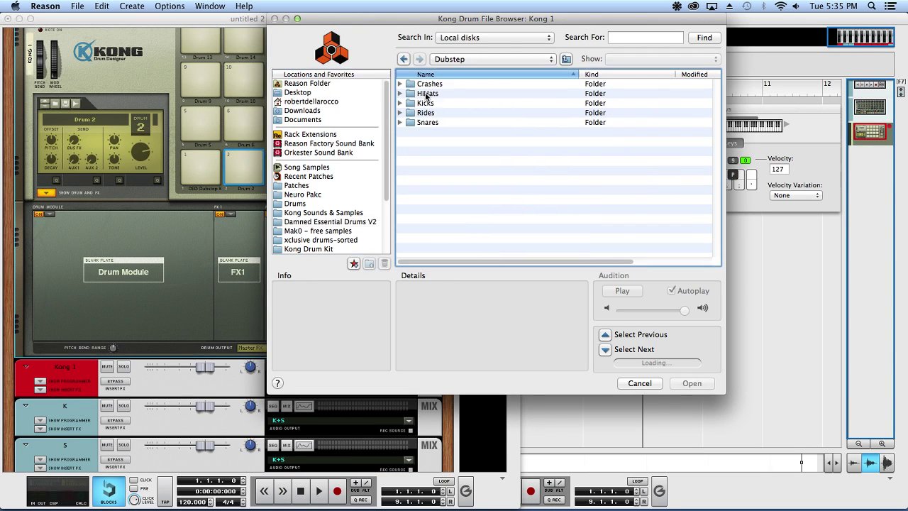
{"action": "double_click", "coordinate": [427, 122]}
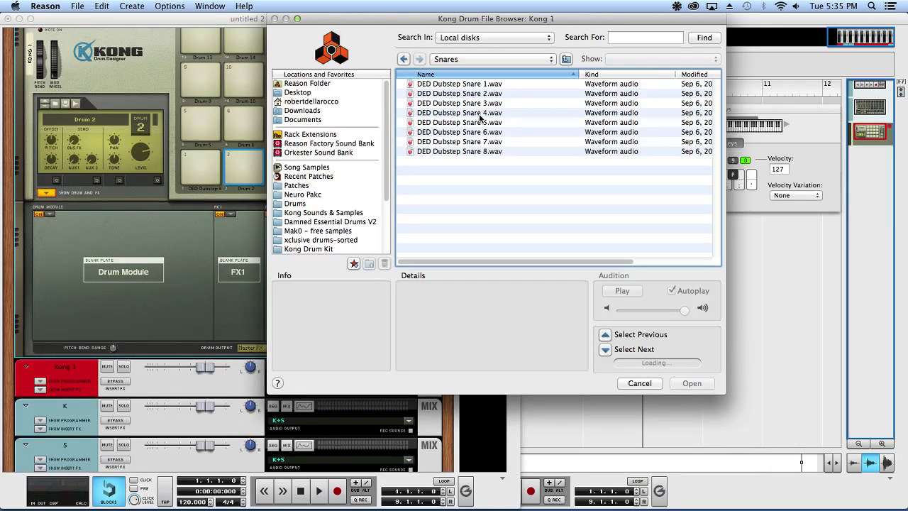
{"action": "left_click", "coordinate": [478, 107]}
{"action": "left_click", "coordinate": [480, 94]}
{"action": "left_click", "coordinate": [479, 83]}
{"action": "left_click", "coordinate": [482, 133]}
{"action": "key", "text": "Up"}
{"action": "key", "text": "Up"}
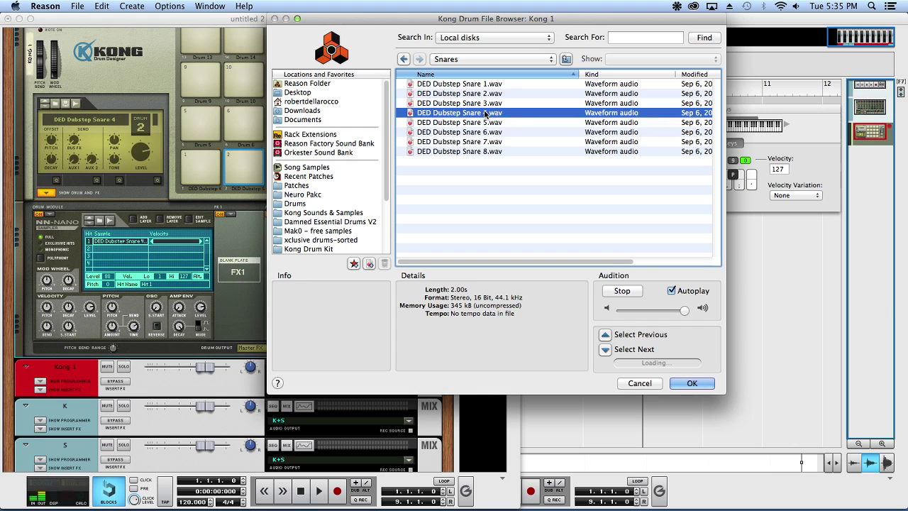
{"action": "left_click", "coordinate": [692, 384]}
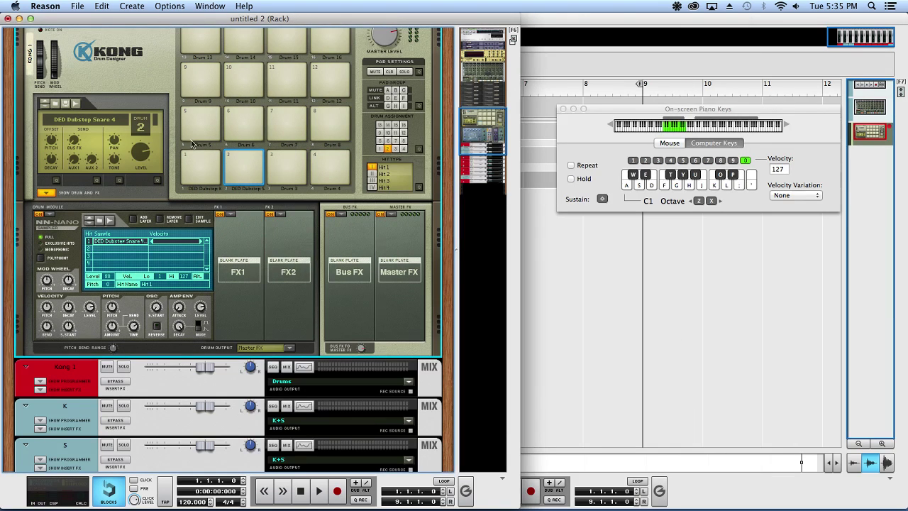
{"action": "left_click", "coordinate": [243, 163]}
Step: Set the song tempo to 170 BPM and end the loop region at bar 5
{"action": "key", "text": "a"}
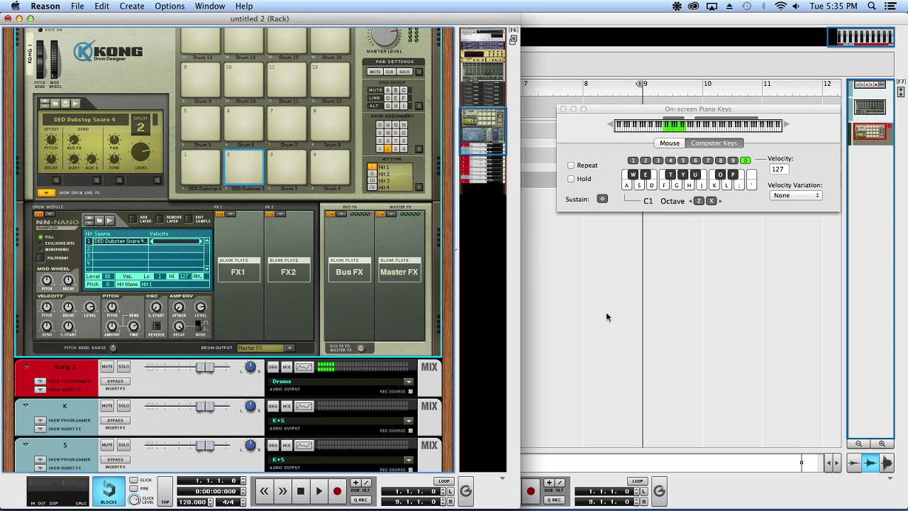
{"action": "left_click", "coordinate": [607, 317]}
{"action": "left_click_drag", "start_coordinate": [381, 503], "coordinate": [382, 427]}
{"action": "left_click_drag", "start_coordinate": [381, 389], "coordinate": [380, 381]}
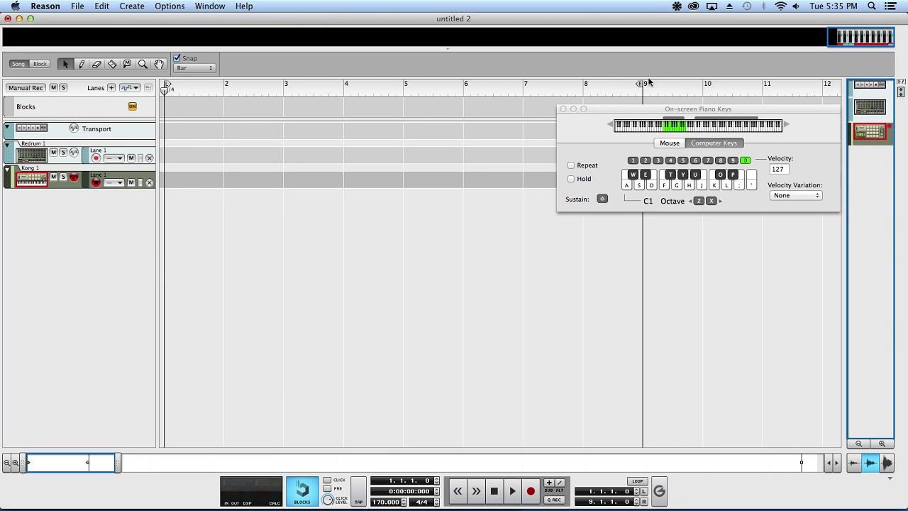
{"action": "left_click_drag", "start_coordinate": [637, 83], "coordinate": [389, 92]}
Step: Create a four-bar Kong clip with a kick and snare, copied two beats later
{"action": "double_click", "coordinate": [375, 173]}
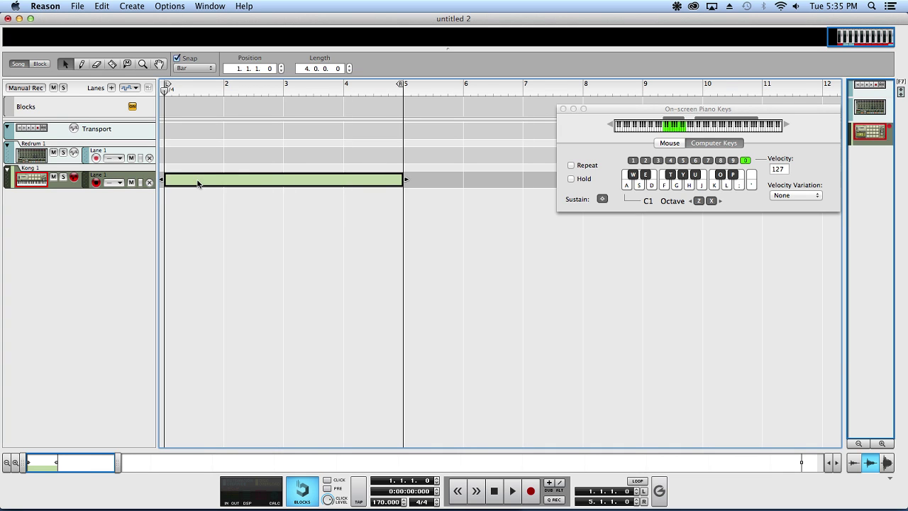
{"action": "double_click", "coordinate": [374, 178]}
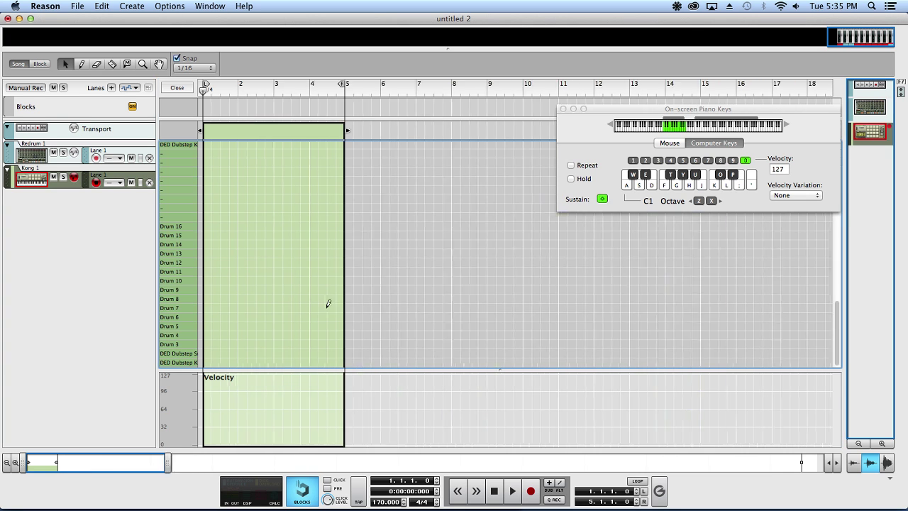
{"action": "left_click", "coordinate": [208, 362]}
{"action": "left_click", "coordinate": [293, 353]}
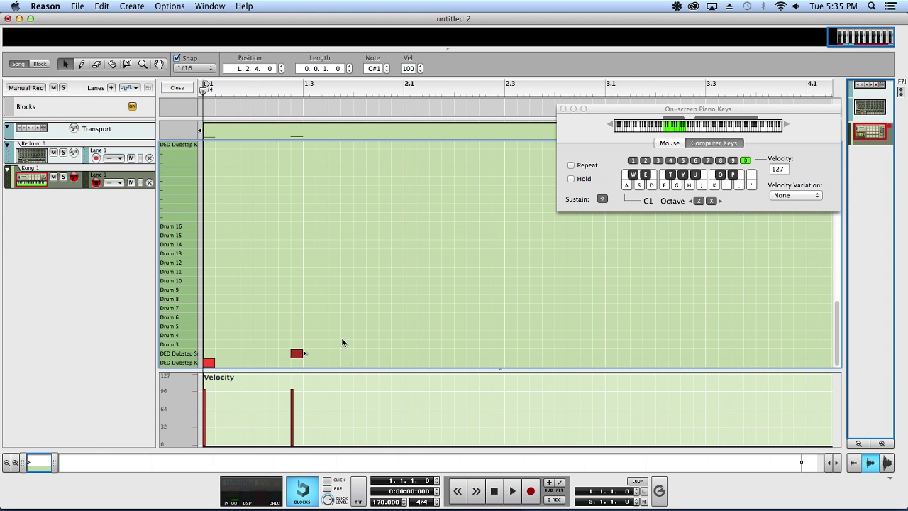
{"action": "left_click_drag", "start_coordinate": [295, 355], "coordinate": [307, 354]}
{"action": "left_click_drag", "start_coordinate": [339, 328], "coordinate": [412, 366]}
{"action": "left_click", "coordinate": [407, 378]}
Step: Copy the notes a bar later and add kicks at 2.2.3, 2.4.1, 4.2.4 and snares at 4.4.3, 4.4.4
{"action": "left_click_drag", "start_coordinate": [569, 313], "coordinate": [615, 382]}
{"action": "left_click", "coordinate": [487, 332]}
{"action": "left_click", "coordinate": [487, 360]}
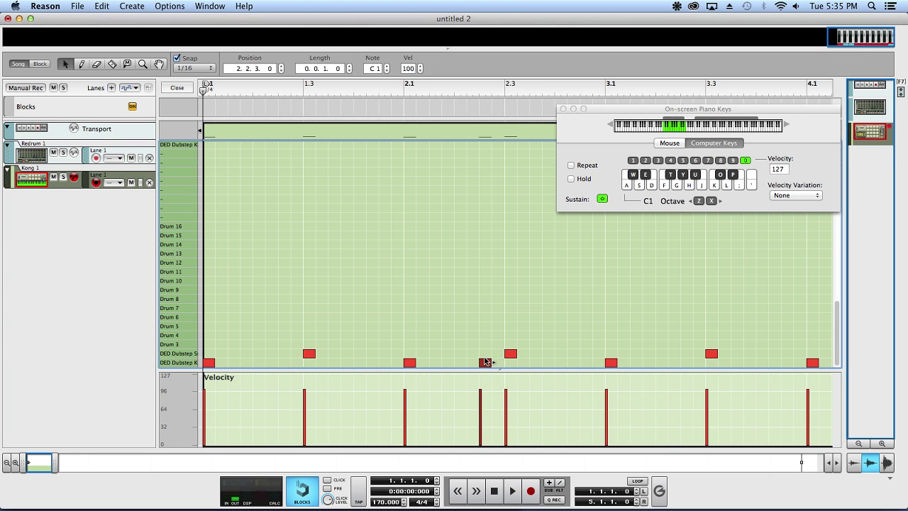
{"action": "scroll", "coordinate": [521, 366], "scroll_direction": "right", "scroll_amount": 3}
{"action": "left_click", "coordinate": [485, 360]}
{"action": "scroll", "coordinate": [526, 359], "scroll_direction": "right", "scroll_amount": 3}
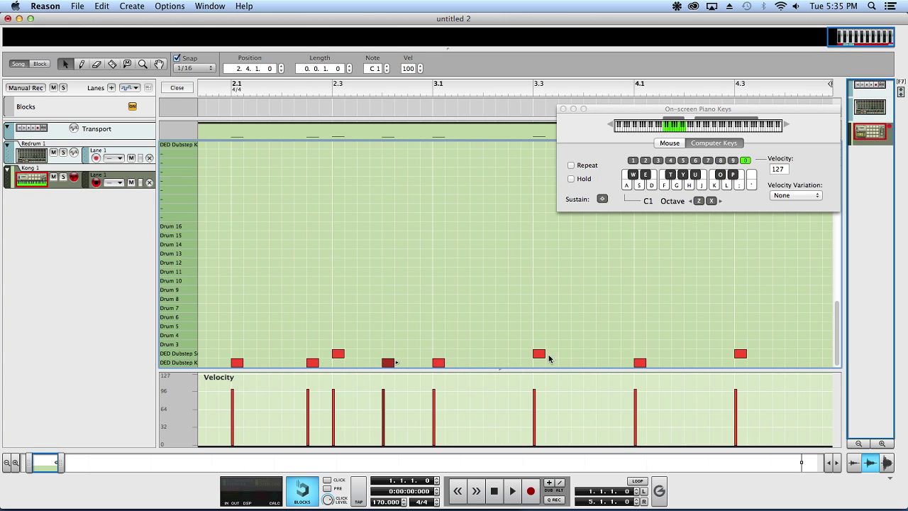
{"action": "left_click", "coordinate": [729, 362]}
{"action": "scroll", "coordinate": [643, 361], "scroll_direction": "right", "scroll_amount": 3}
{"action": "left_click", "coordinate": [722, 353]}
{"action": "left_click", "coordinate": [734, 353]}
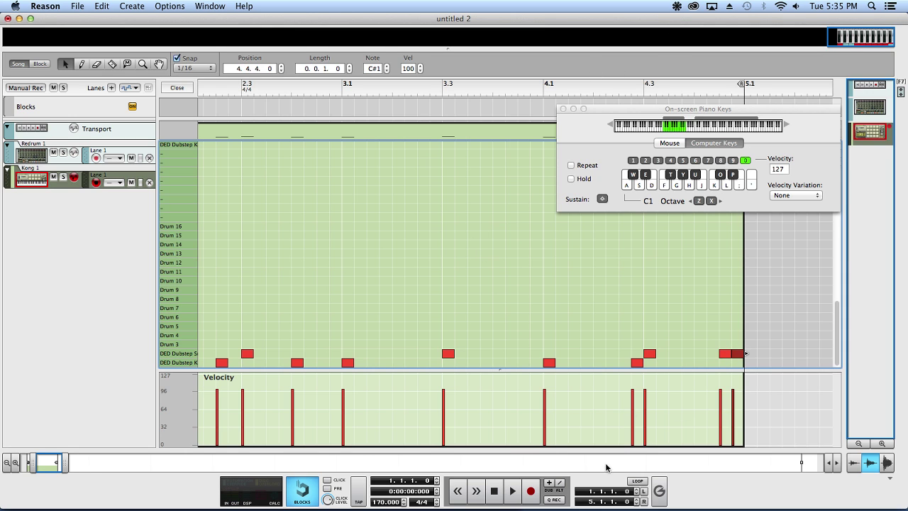
Step: Turn on looping, start playback, and bring up the rack
{"action": "left_click", "coordinate": [629, 480]}
{"action": "key", "text": "space"}
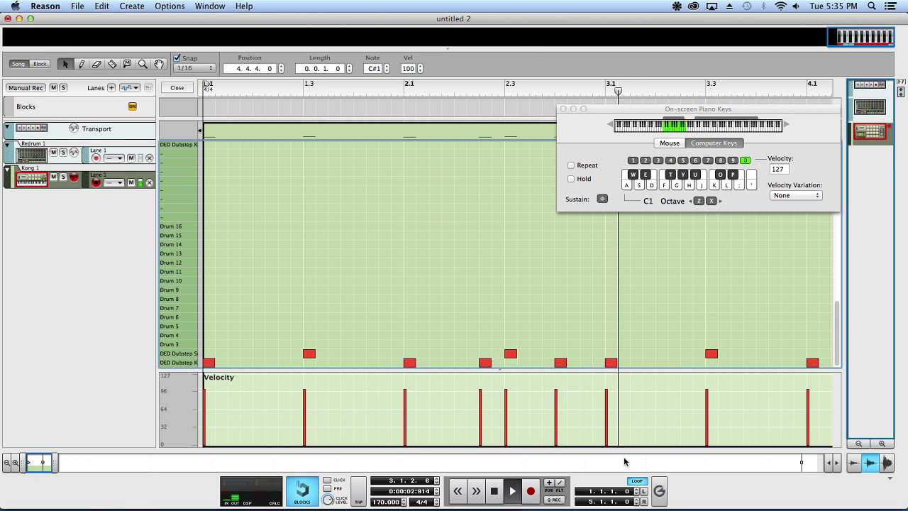
{"action": "key", "text": "F6"}
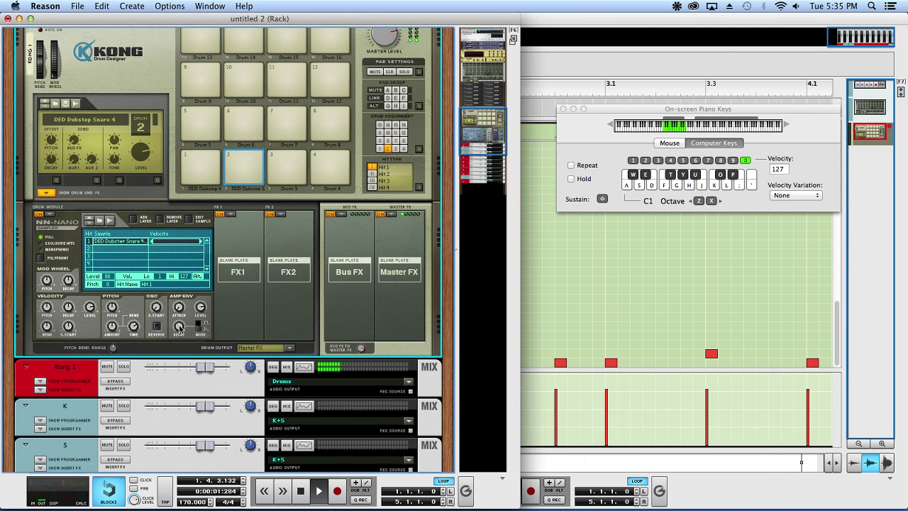
Step: Turn the snare's Amp Env Decay knob down to about 405.7 ms
{"action": "mouse_move", "coordinate": [180, 328]}
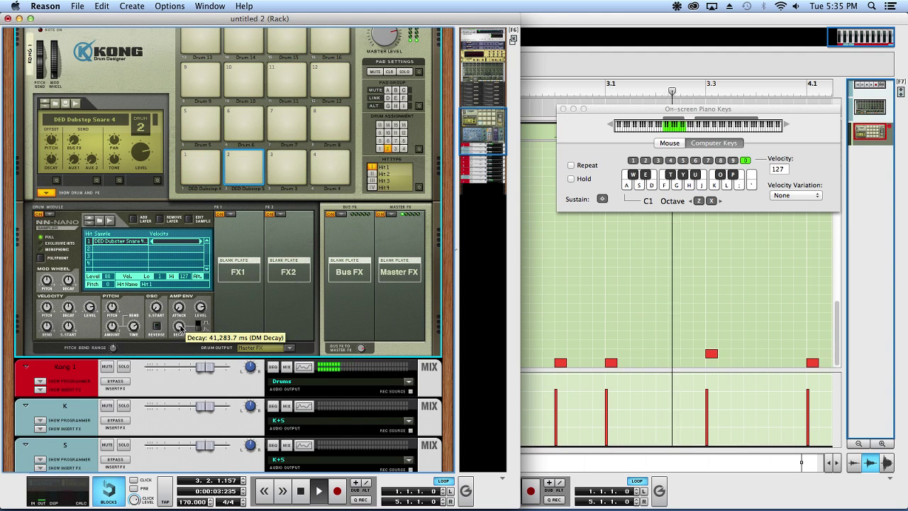
{"action": "left_click_drag", "start_coordinate": [180, 330], "coordinate": [184, 341]}
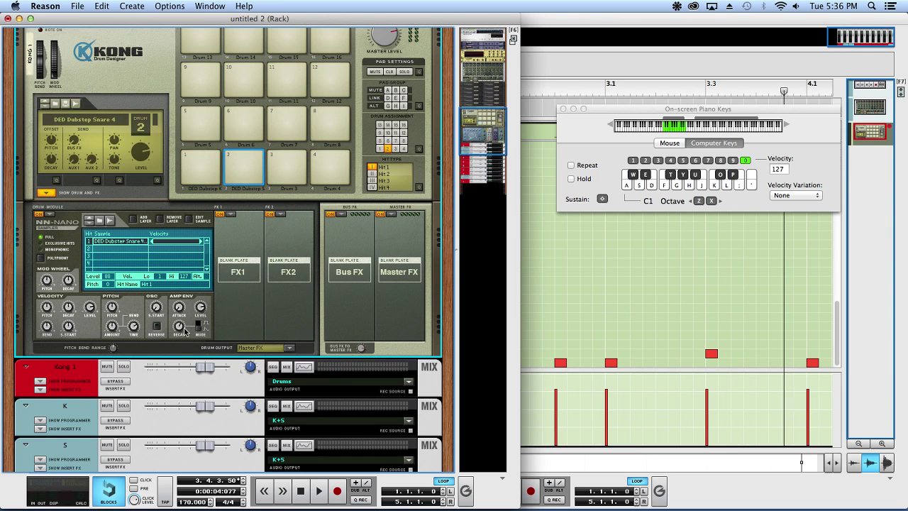
Step: Route the DED Dubstep Kick 1 pad to Output 3-4 and audition it
{"action": "left_click", "coordinate": [214, 161]}
{"action": "scroll", "coordinate": [300, 260], "scroll_direction": "down", "scroll_amount": 3}
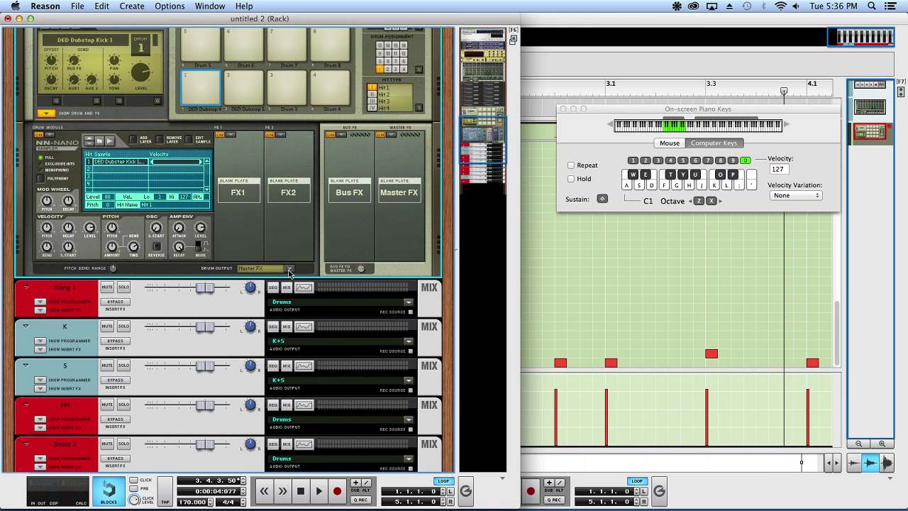
{"action": "left_click", "coordinate": [292, 268]}
{"action": "left_click", "coordinate": [315, 301]}
{"action": "key", "text": "a"}
Step: Route the DED Dubstep Snare 4 pad to Output 5-6 and expand channel K's insert FX
{"action": "left_click", "coordinate": [232, 79]}
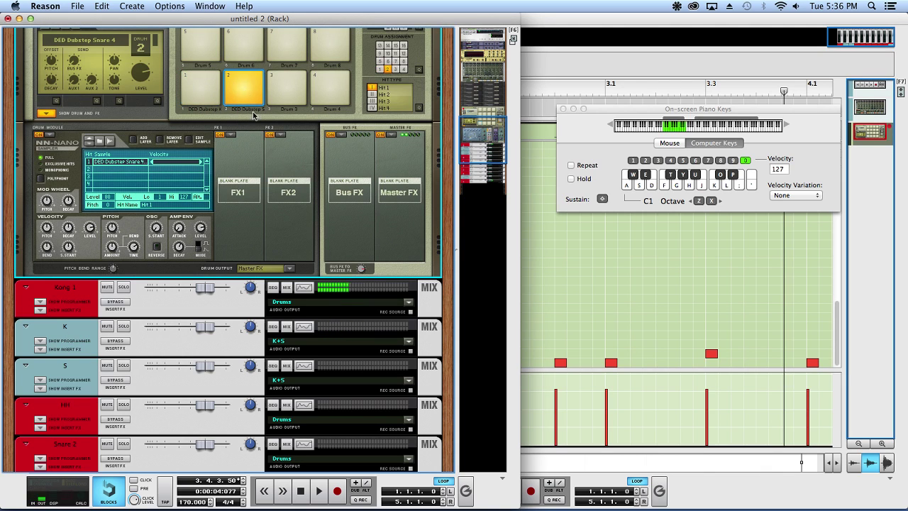
{"action": "left_click", "coordinate": [263, 269]}
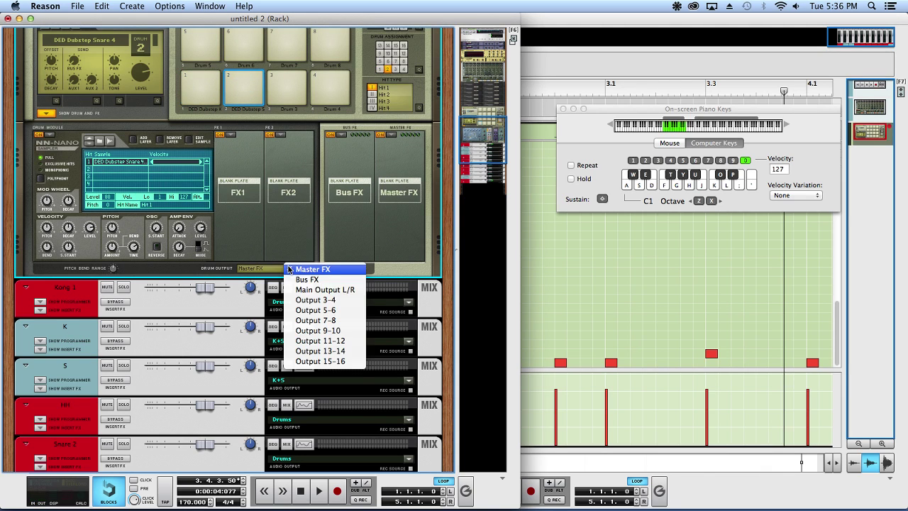
{"action": "left_click", "coordinate": [315, 310]}
{"action": "key", "text": "w"}
{"action": "key", "text": "w"}
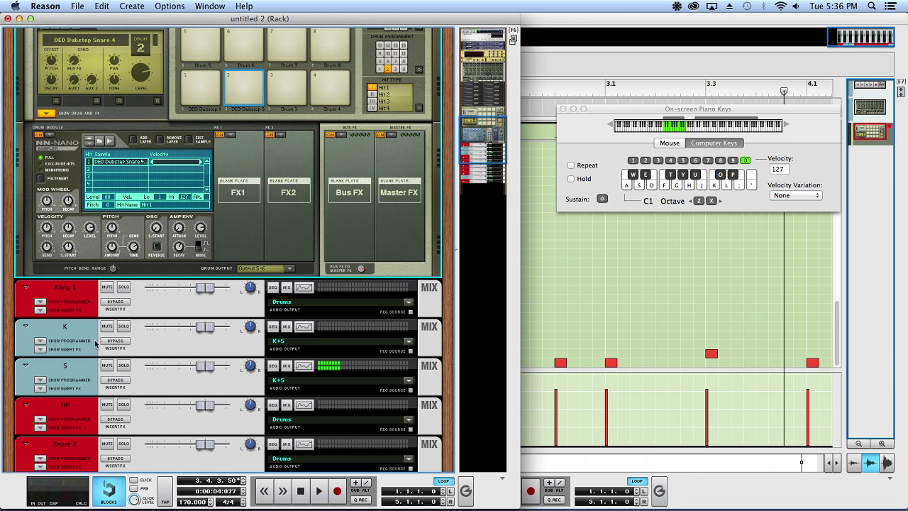
{"action": "left_click", "coordinate": [40, 350]}
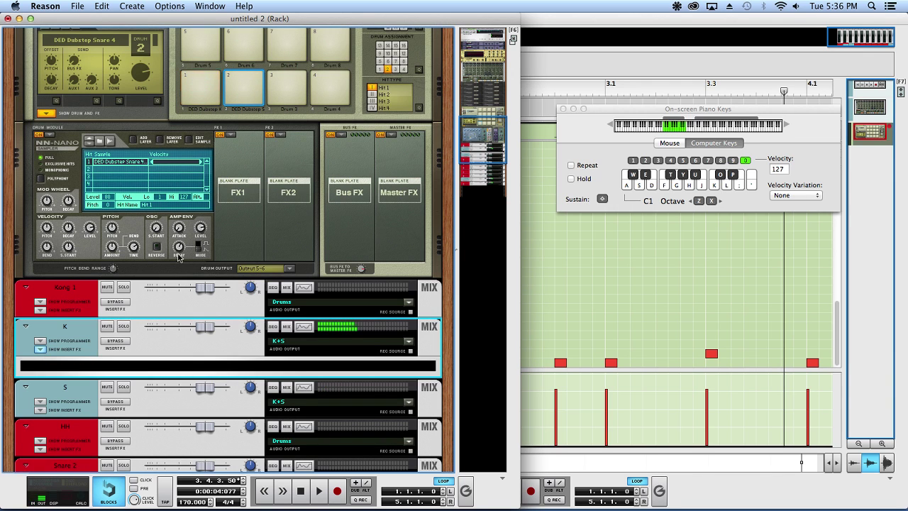
Step: Insert an MClass Equalizer from Studio FX on the K channel
{"action": "left_click", "coordinate": [201, 85]}
{"action": "scroll", "coordinate": [222, 289], "scroll_direction": "down", "scroll_amount": 3}
{"action": "right_click", "coordinate": [220, 291]}
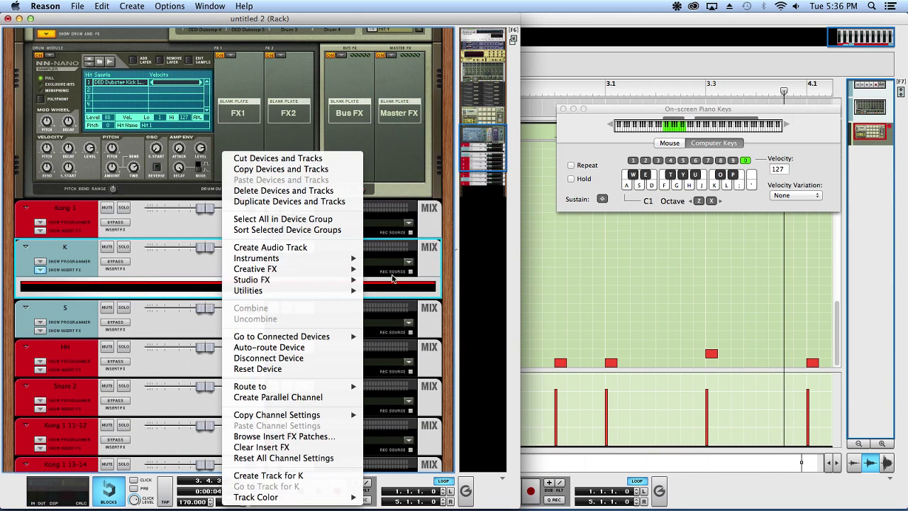
{"action": "mouse_move", "coordinate": [300, 281]}
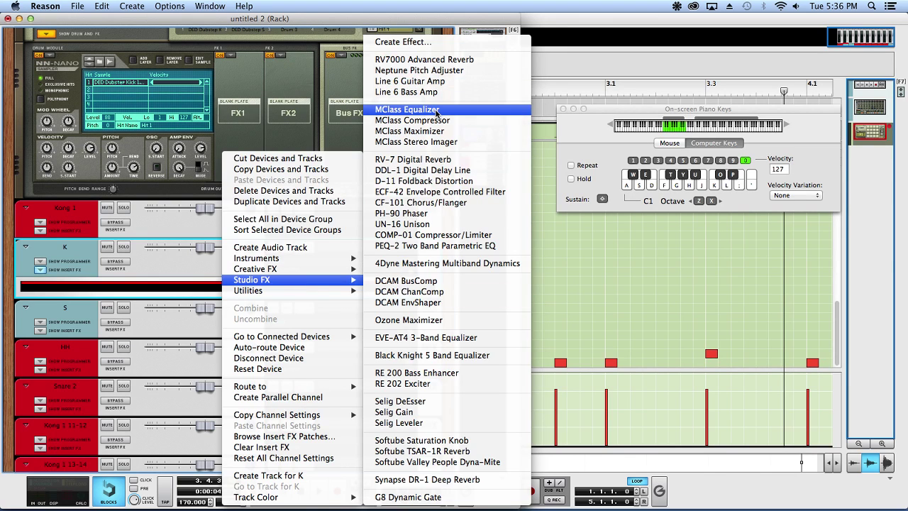
{"action": "left_click", "coordinate": [408, 109]}
Step: Enable Lo Cut and the second parametric band, setting its frequency to 113.5 Hz
{"action": "left_click", "coordinate": [247, 289]}
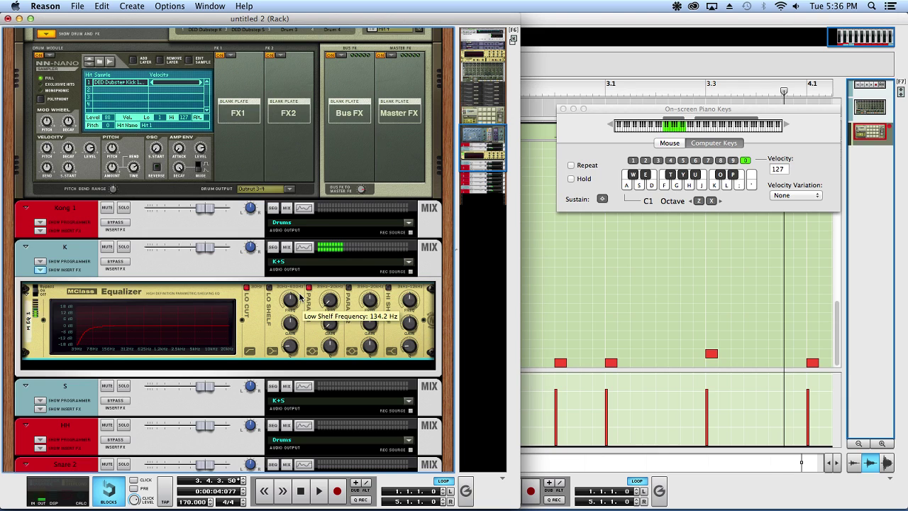
{"action": "left_click", "coordinate": [349, 288]}
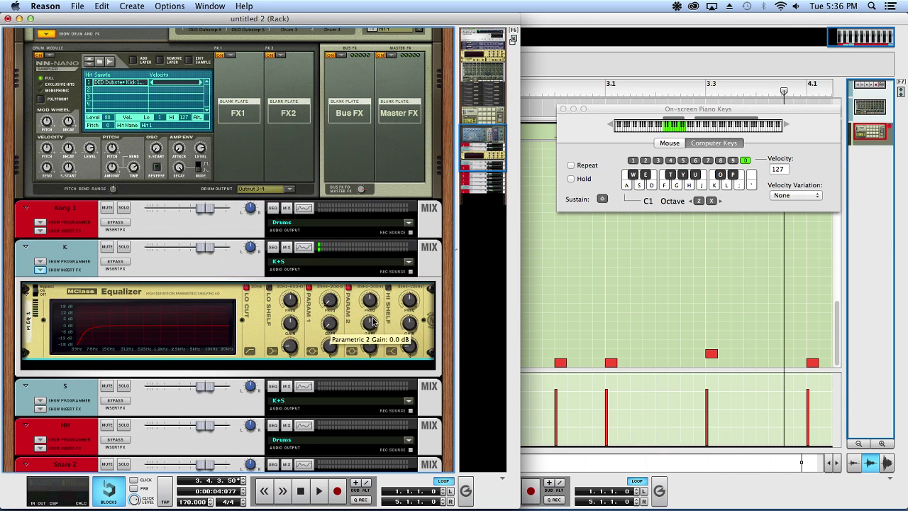
{"action": "left_click_drag", "start_coordinate": [369, 301], "coordinate": [369, 321]}
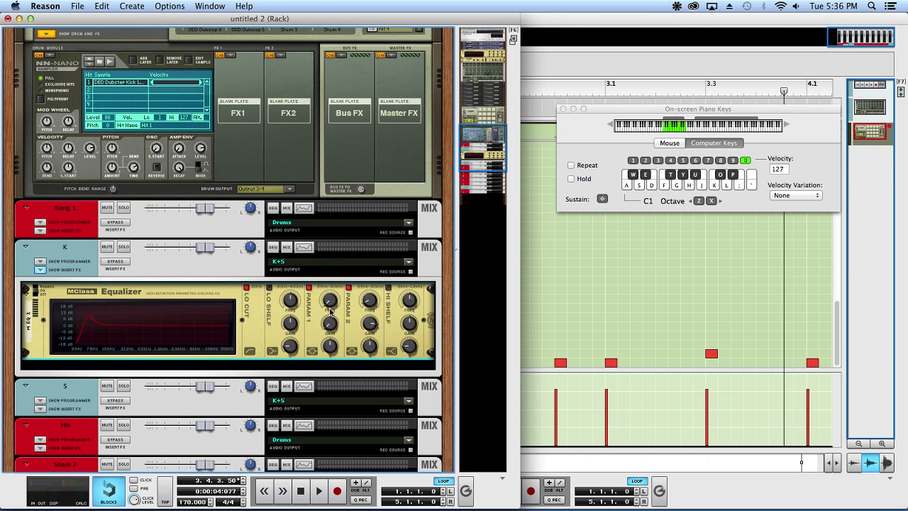
{"action": "left_click_drag", "start_coordinate": [373, 304], "coordinate": [370, 315]}
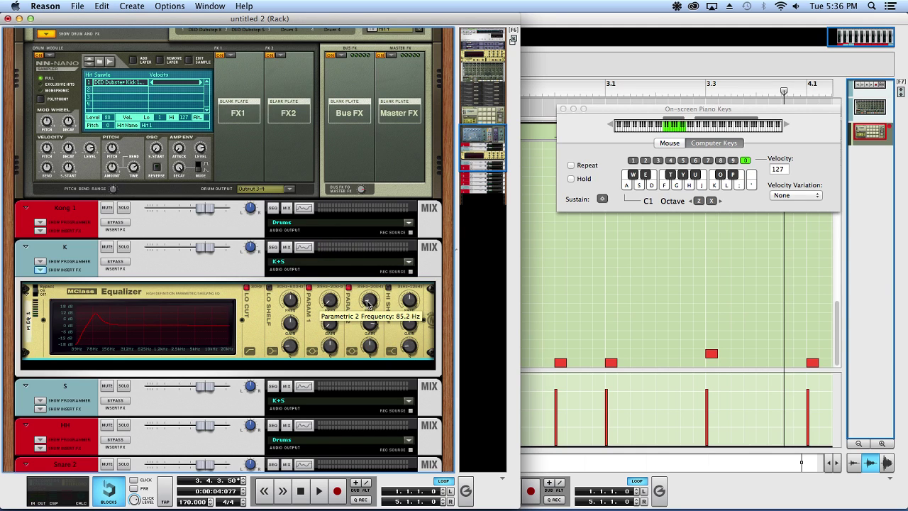
{"action": "left_click_drag", "start_coordinate": [367, 303], "coordinate": [371, 303]}
{"action": "mouse_move", "coordinate": [375, 355]}
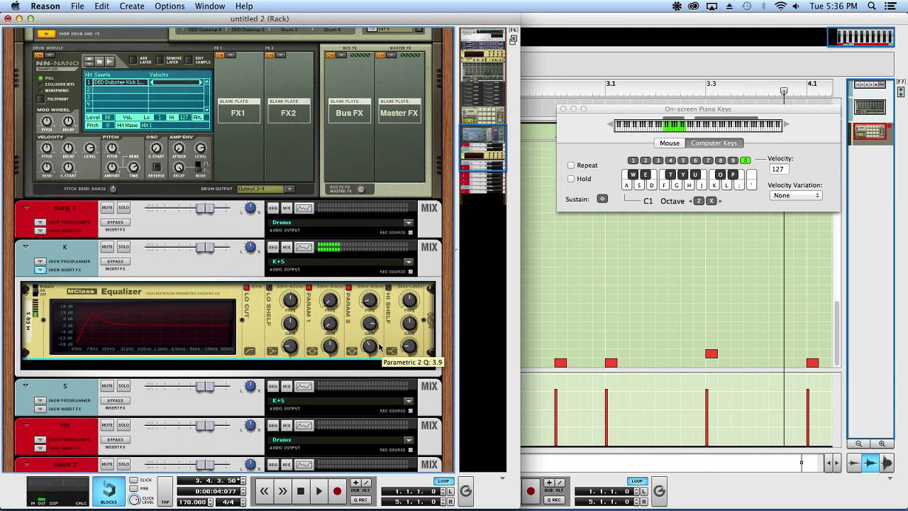
Step: Insert a second MClass Equalizer on K and set band 1's gain and 187.0 Hz frequency
{"action": "right_click", "coordinate": [362, 365]}
{"action": "mouse_move", "coordinate": [396, 283]}
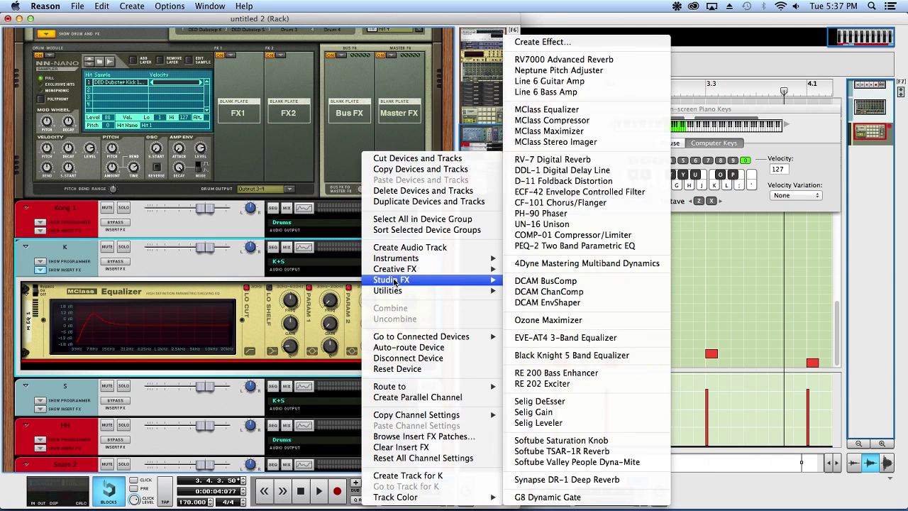
{"action": "left_click", "coordinate": [563, 111]}
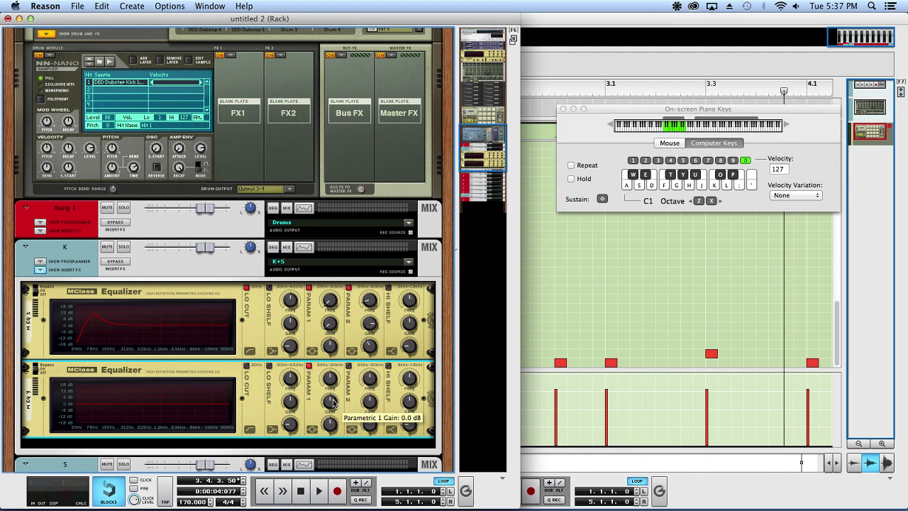
{"action": "left_click_drag", "start_coordinate": [334, 403], "coordinate": [336, 378]}
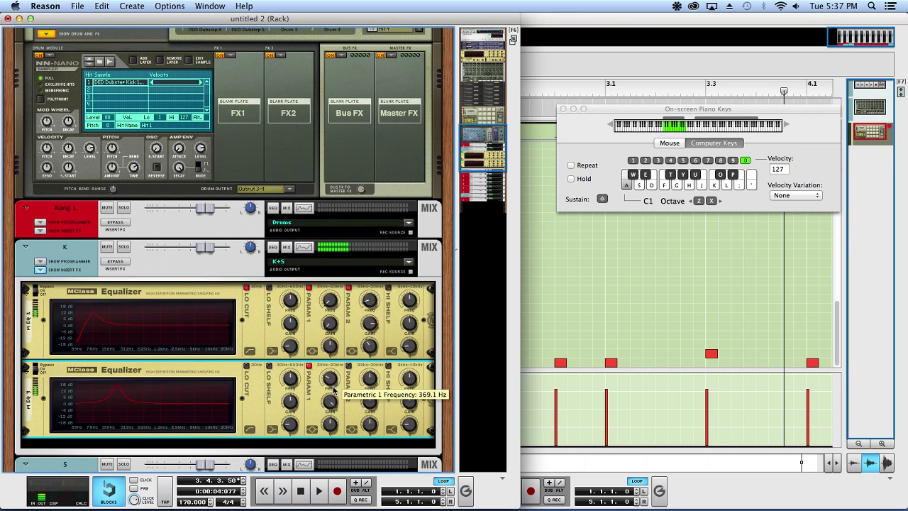
{"action": "left_click_drag", "start_coordinate": [334, 383], "coordinate": [337, 424]}
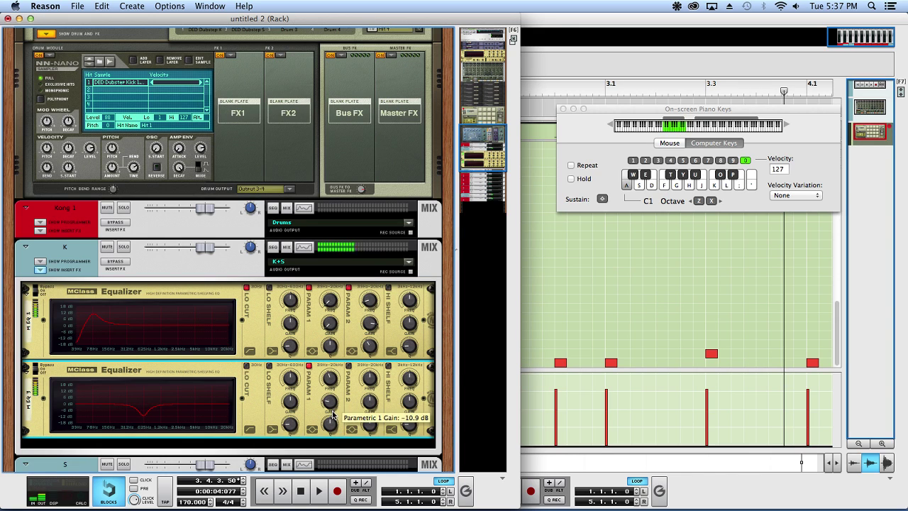
Step: Enable the second band, set its frequency to 205.3 Hz and adjust its gain
{"action": "left_click", "coordinate": [348, 365]}
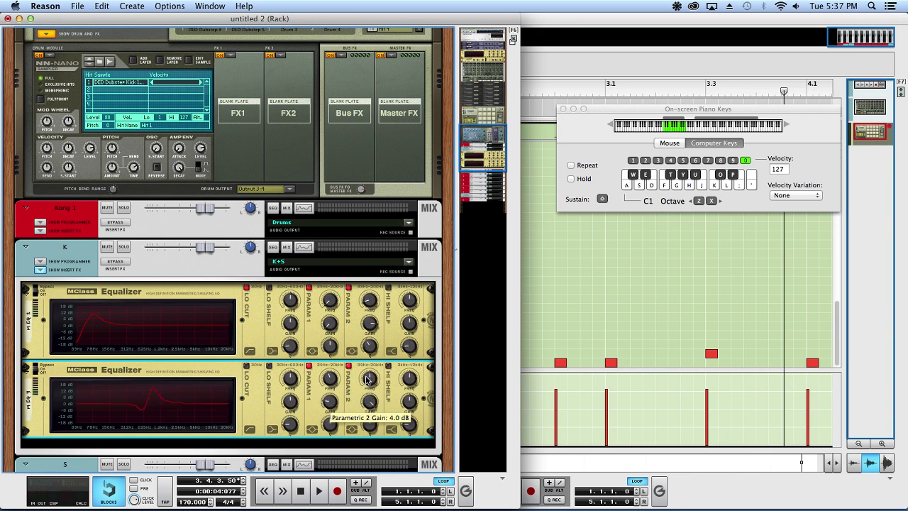
{"action": "left_click_drag", "start_coordinate": [366, 387], "coordinate": [369, 385]}
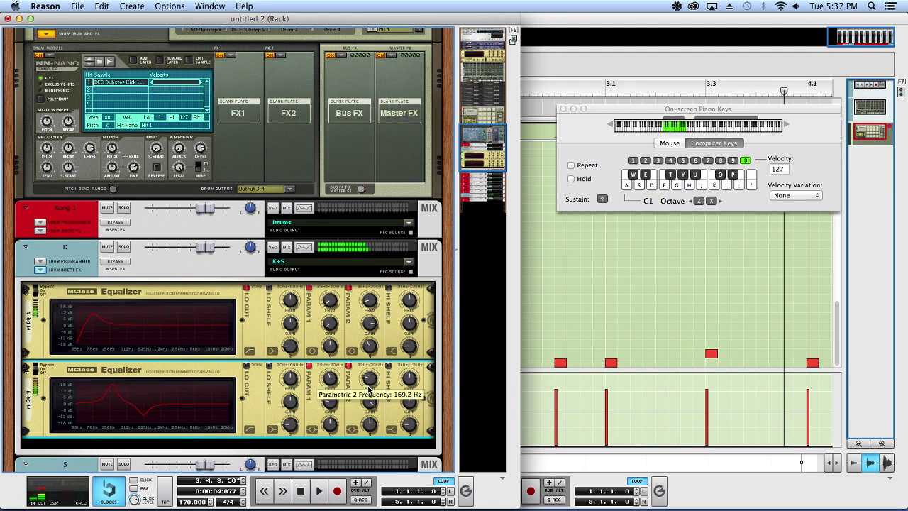
{"action": "left_click_drag", "start_coordinate": [371, 421], "coordinate": [374, 435]}
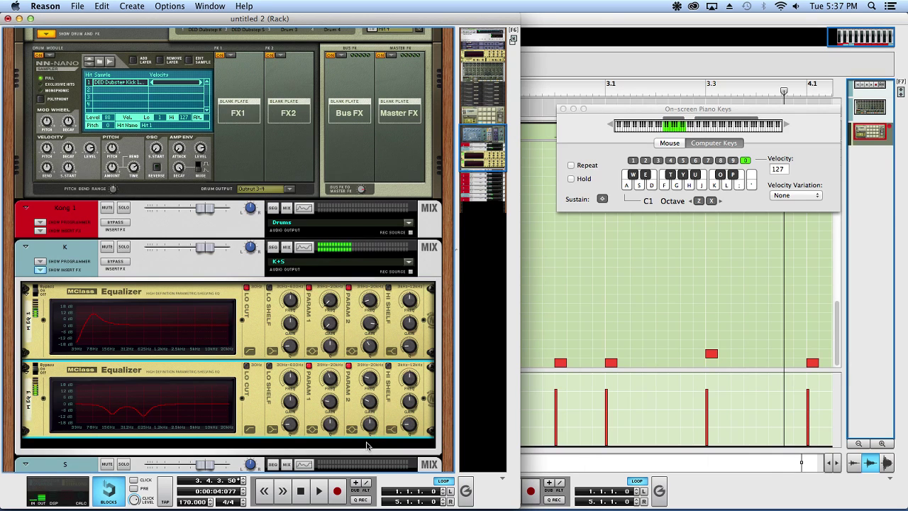
Step: Insert an MClass Compressor on the K channel after the second equalizer
{"action": "right_click", "coordinate": [367, 445]}
{"action": "mouse_move", "coordinate": [433, 280]}
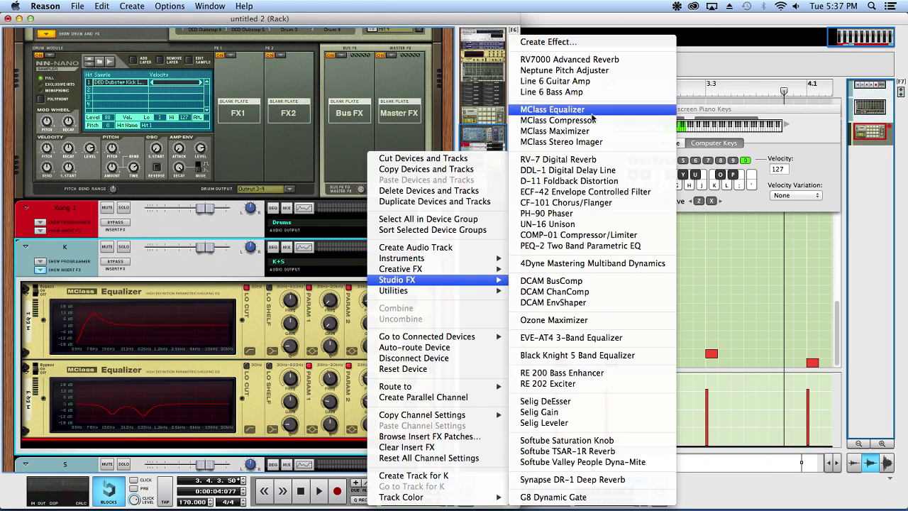
{"action": "left_click", "coordinate": [592, 120]}
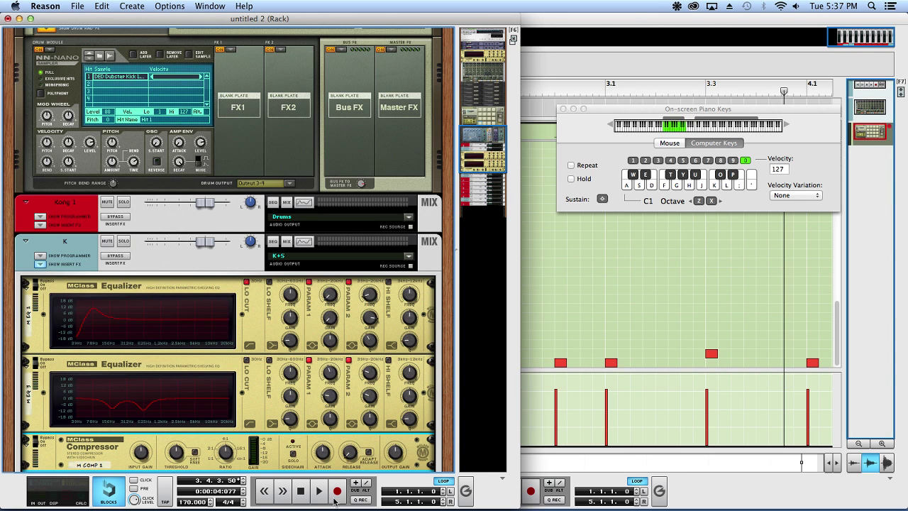
{"action": "scroll", "coordinate": [319, 394], "scroll_direction": "down", "scroll_amount": 3}
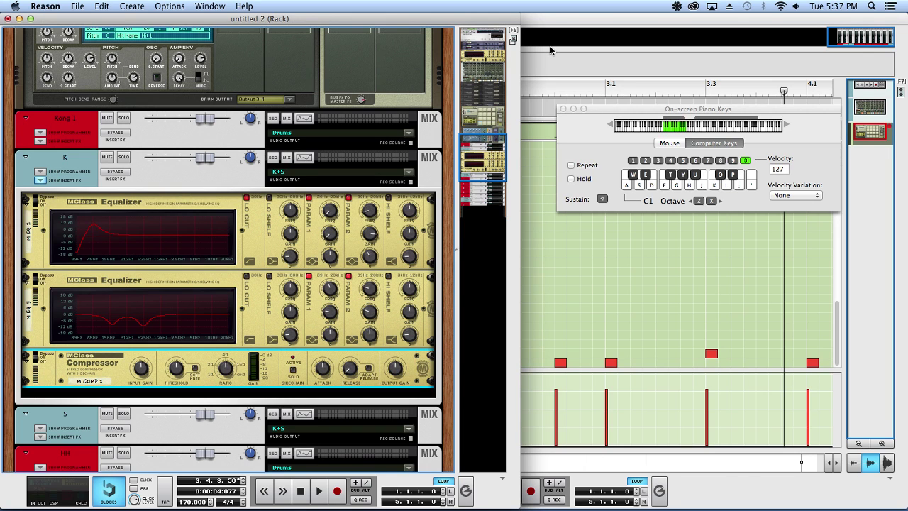
Step: Set the compressor's attack to about 7 ms and threshold to -23.5 dB
{"action": "key", "text": "a"}
{"action": "key", "text": "a"}
{"action": "key", "text": "a"}
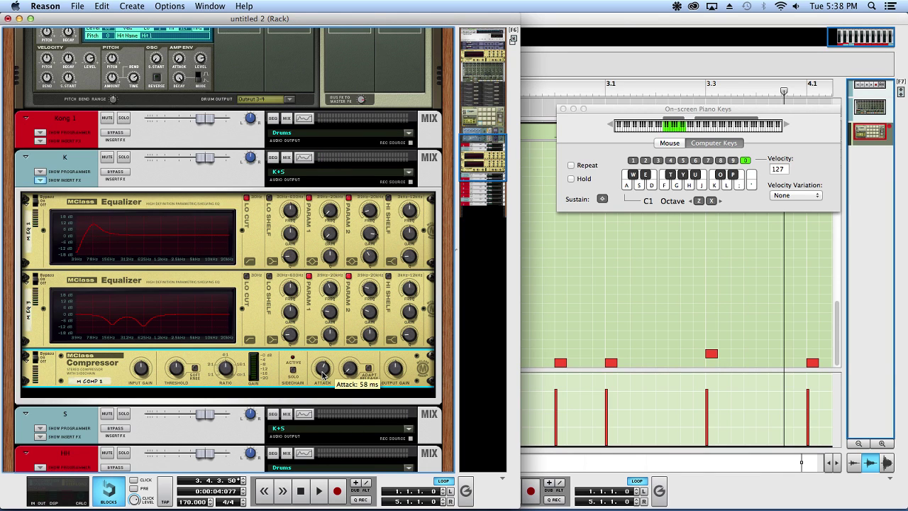
{"action": "mouse_move", "coordinate": [322, 375]}
{"action": "left_mouse_down"}
{"action": "mouse_move", "coordinate": [325, 402]}
{"action": "mouse_move", "coordinate": [330, 337]}
{"action": "mouse_move", "coordinate": [333, 362]}
{"action": "left_mouse_up"}
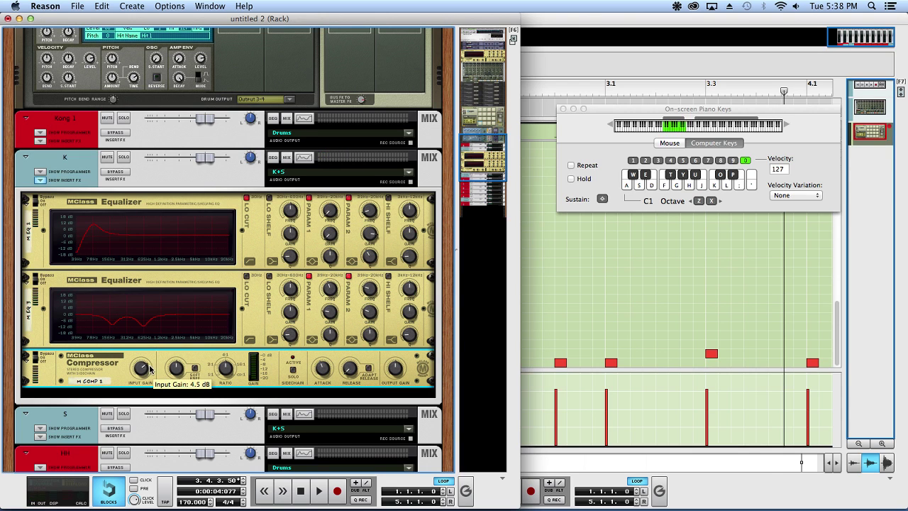
{"action": "left_click_drag", "start_coordinate": [175, 367], "coordinate": [163, 375]}
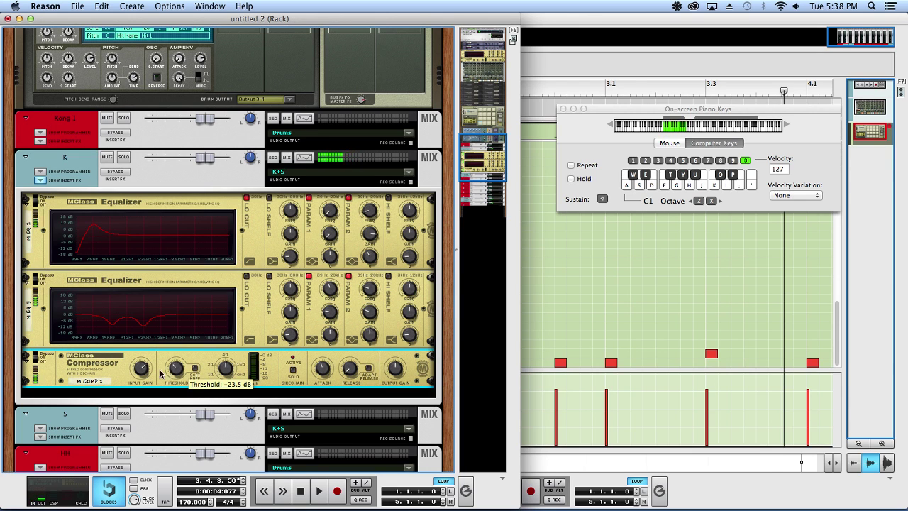
Step: Shorten the kick's Amp Env Decay in Kong, then lengthen it to about 491.7 ms
{"action": "scroll", "coordinate": [186, 85], "scroll_direction": "up", "scroll_amount": 3}
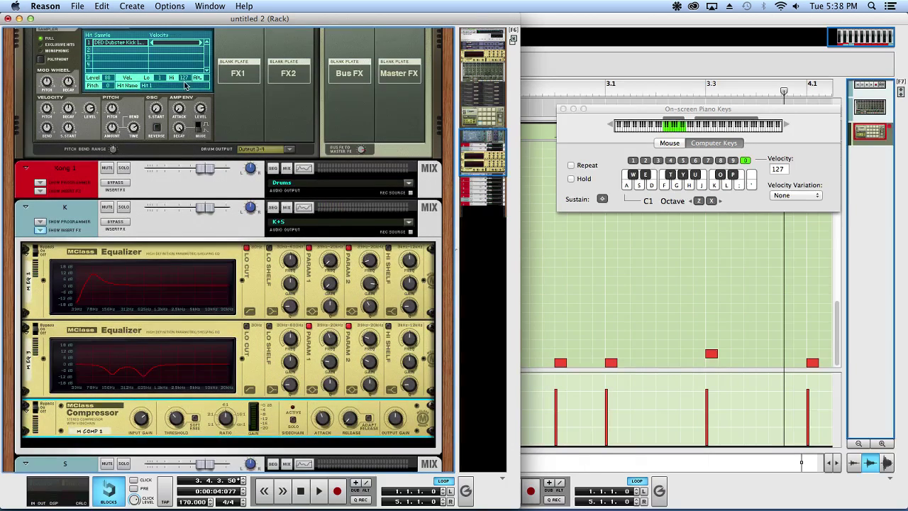
{"action": "left_click", "coordinate": [181, 135]}
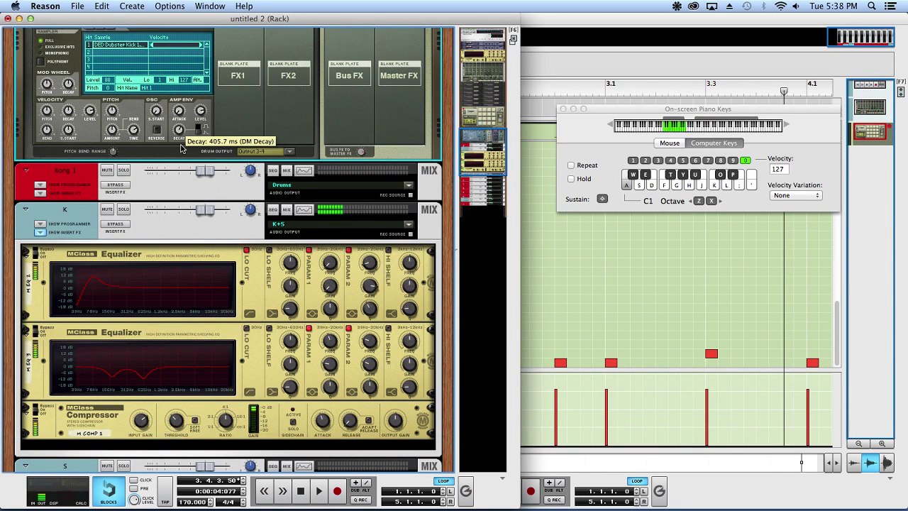
{"action": "left_click_drag", "start_coordinate": [182, 148], "coordinate": [182, 154]}
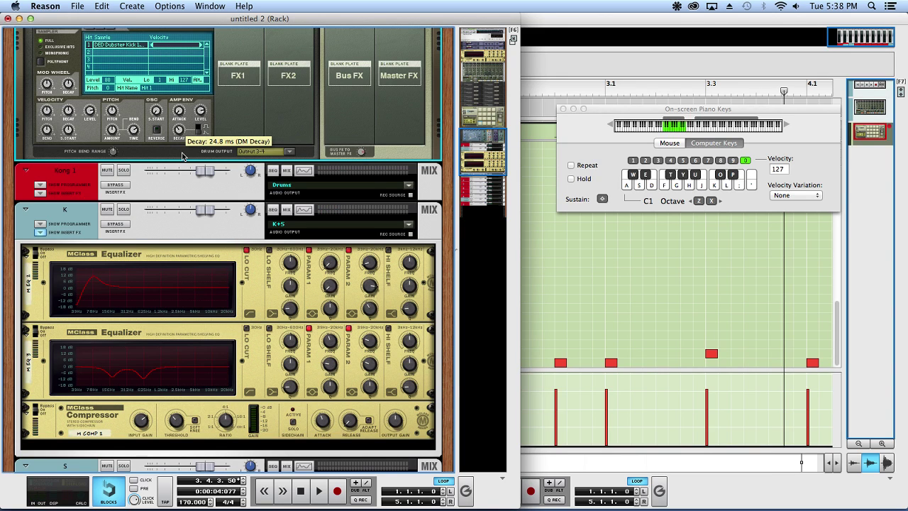
{"action": "left_click_drag", "start_coordinate": [183, 155], "coordinate": [182, 140]}
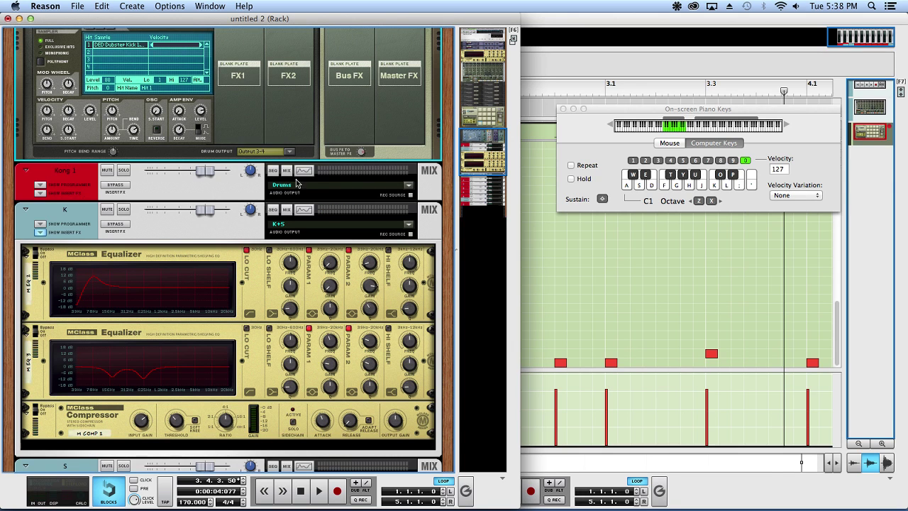
Step: Insert a Scream 4 Distortion on the S channel with Parameter 1 at 127
{"action": "scroll", "coordinate": [300, 183], "scroll_direction": "down", "scroll_amount": 5}
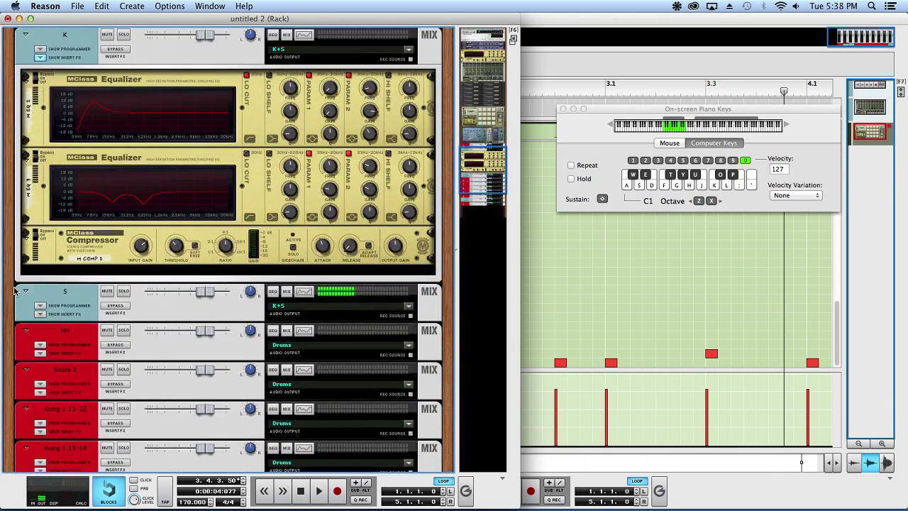
{"action": "left_click", "coordinate": [62, 315]}
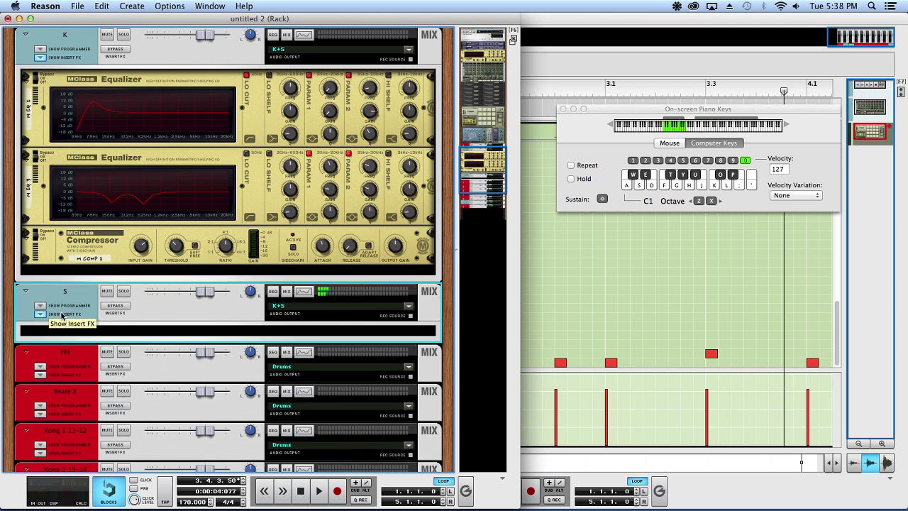
{"action": "right_click", "coordinate": [187, 336]}
{"action": "mouse_move", "coordinate": [232, 284]}
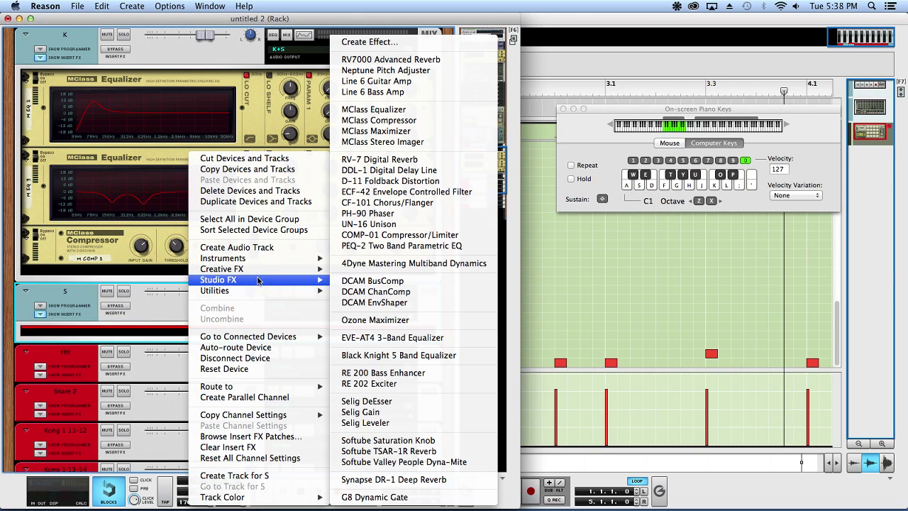
{"action": "mouse_move", "coordinate": [261, 270]}
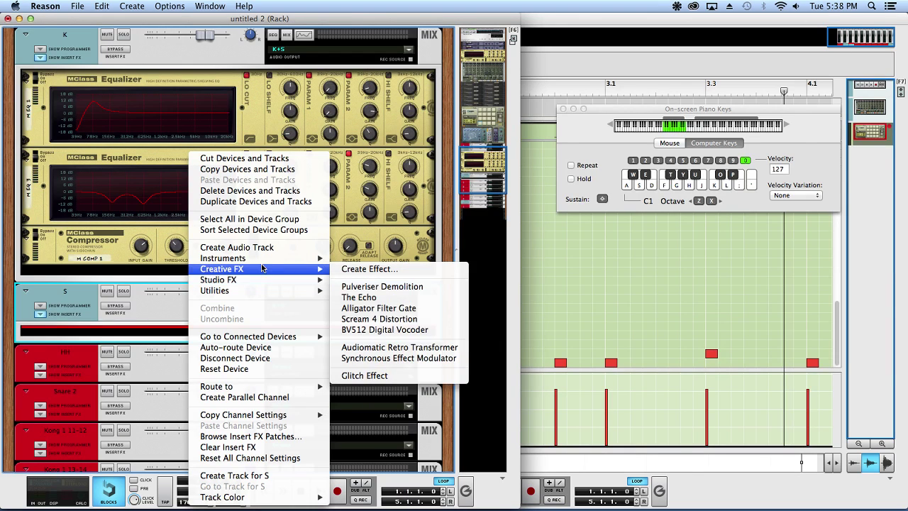
{"action": "left_click", "coordinate": [390, 319]}
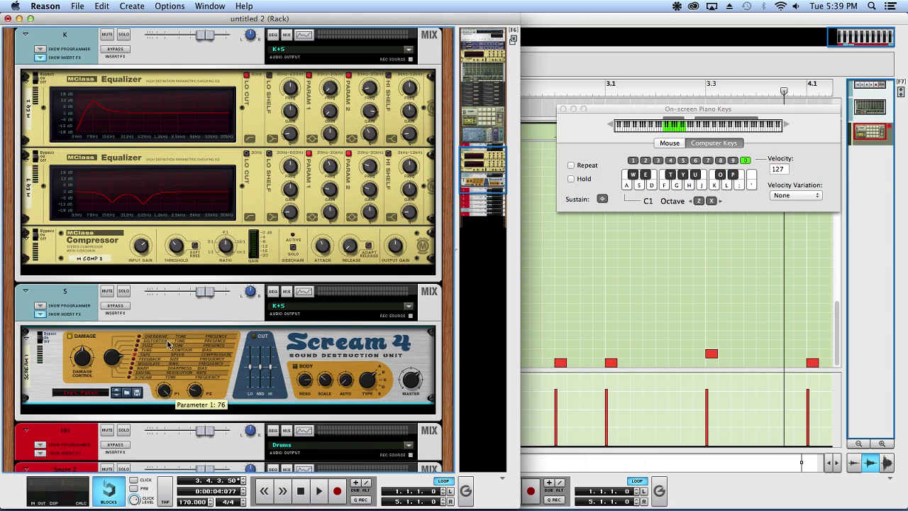
{"action": "left_click_drag", "start_coordinate": [173, 263], "coordinate": [173, 234]}
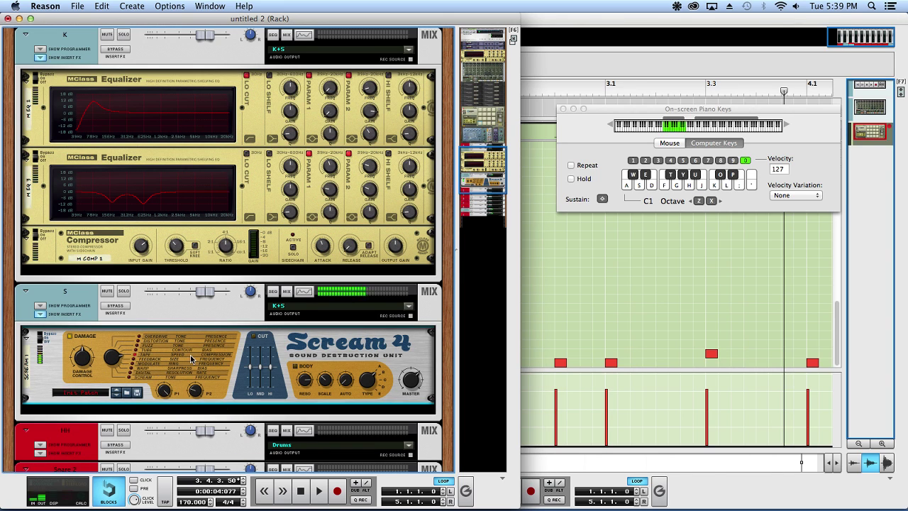
{"action": "scroll", "coordinate": [193, 353], "scroll_direction": "up", "scroll_amount": 5}
{"action": "key", "text": "w"}
Step: Set the snare's amp decay on Kong pad 2 to about 207 ms while auditioning it
{"action": "left_click", "coordinate": [243, 106]}
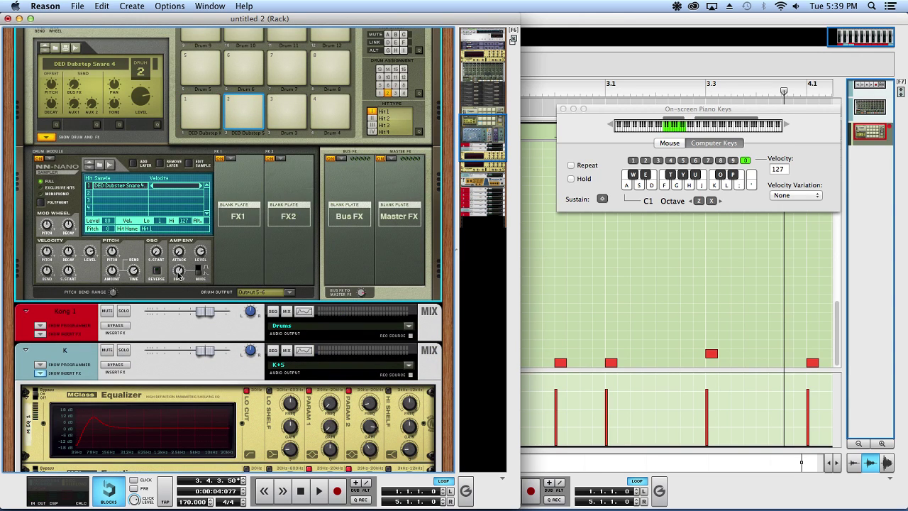
{"action": "mouse_move", "coordinate": [180, 275]}
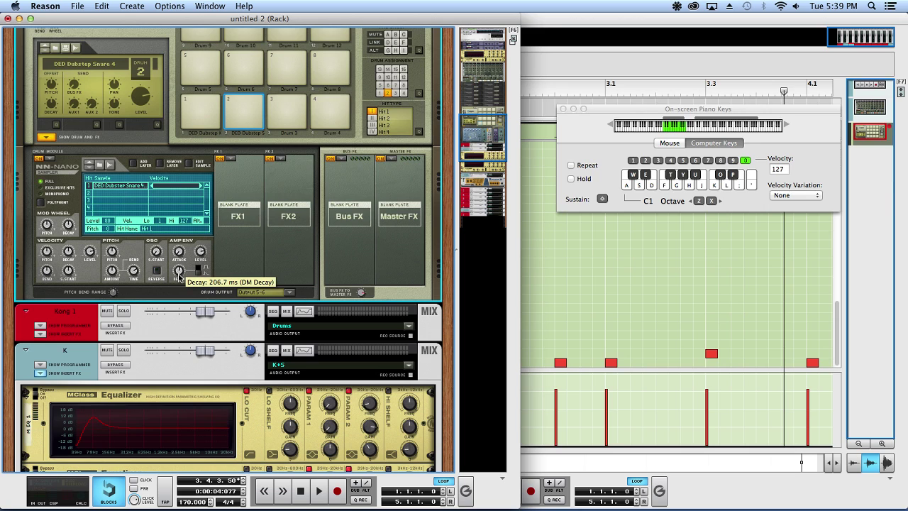
{"action": "key", "text": "w"}
{"action": "key", "text": "w"}
{"action": "key", "text": "w"}
{"action": "key", "text": "w"}
{"action": "scroll", "coordinate": [180, 271], "scroll_direction": "down", "scroll_amount": 3}
{"action": "key", "text": "w"}
{"action": "key", "text": "w"}
{"action": "key", "text": "w"}
{"action": "key", "text": "w"}
{"action": "scroll", "coordinate": [180, 271], "scroll_direction": "up", "scroll_amount": 5}
{"action": "key", "text": "w"}
{"action": "scroll", "coordinate": [208, 327], "scroll_direction": "down", "scroll_amount": 10}
{"action": "scroll", "coordinate": [208, 327], "scroll_direction": "down", "scroll_amount": 2}
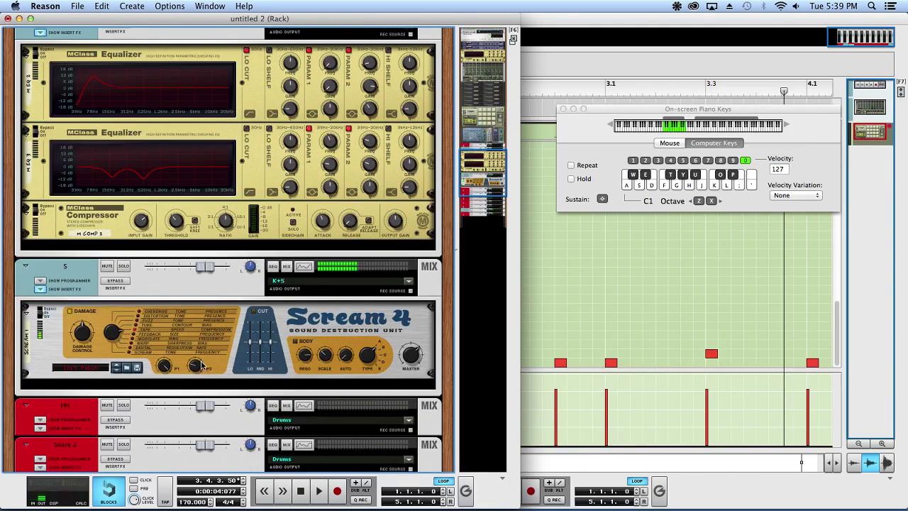
Step: Add an MClass Equalizer with Lo Cut, Lo Shelf and a -18 dB Param 1 dip at 58.2 Hz
{"action": "right_click", "coordinate": [203, 381]}
{"action": "mouse_move", "coordinate": [286, 286]}
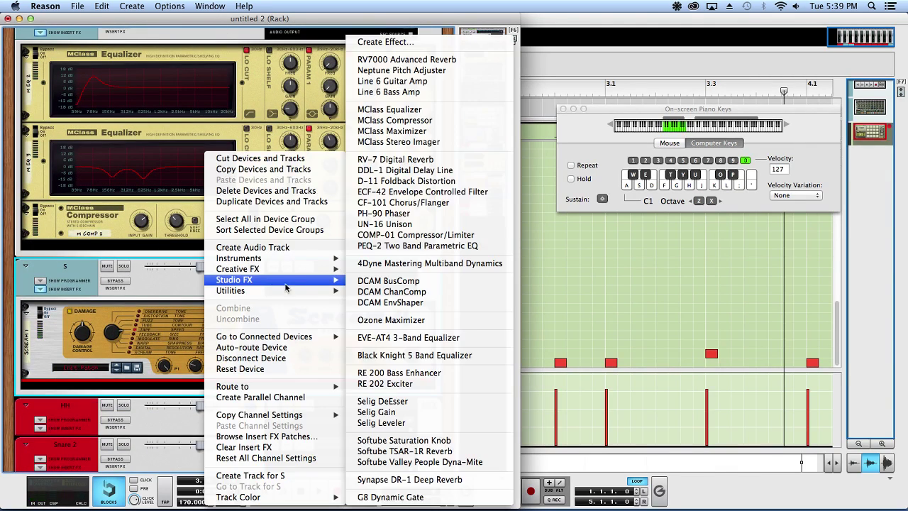
{"action": "left_click", "coordinate": [397, 110]}
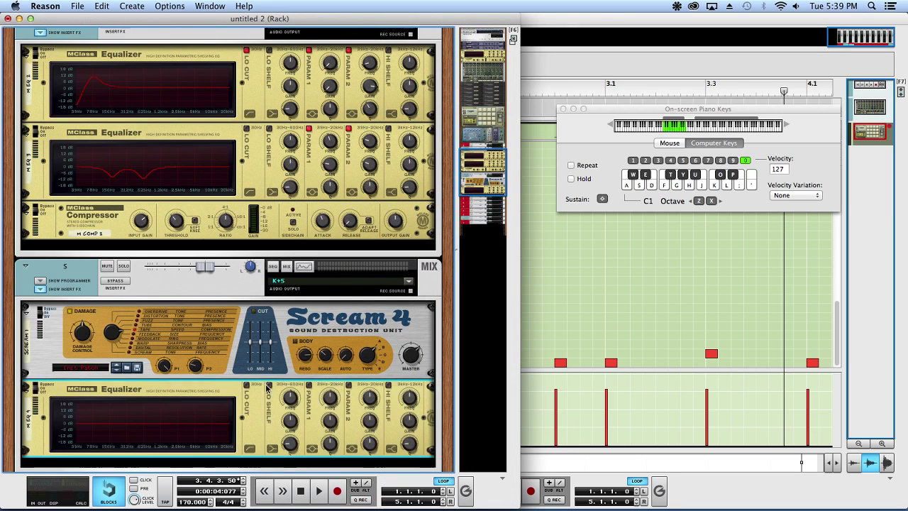
{"action": "left_click", "coordinate": [247, 386]}
{"action": "left_click", "coordinate": [269, 384]}
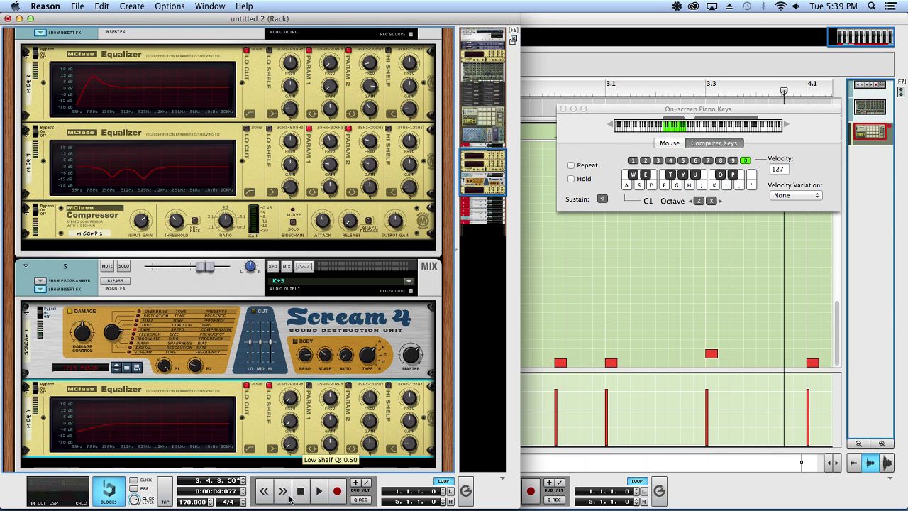
{"action": "left_click", "coordinate": [309, 385]}
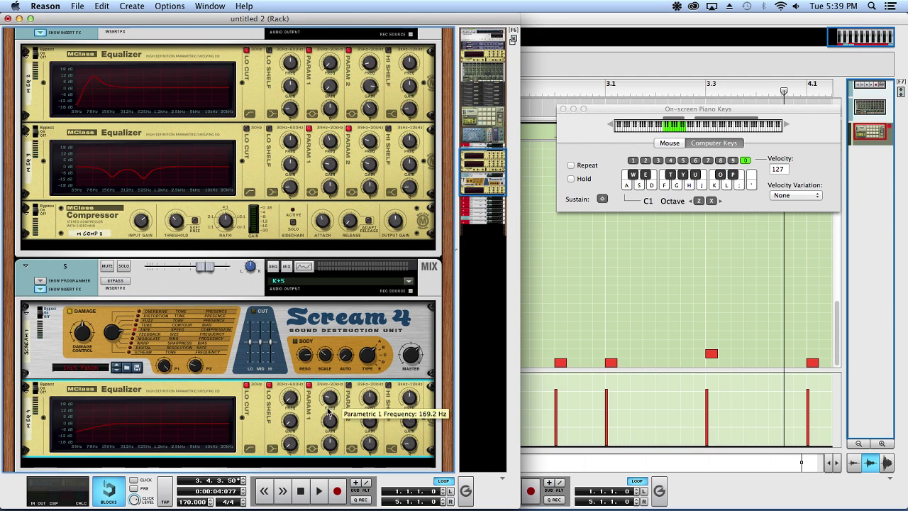
{"action": "left_click_drag", "start_coordinate": [330, 443], "coordinate": [331, 451]}
{"action": "left_click_drag", "start_coordinate": [331, 399], "coordinate": [332, 408]}
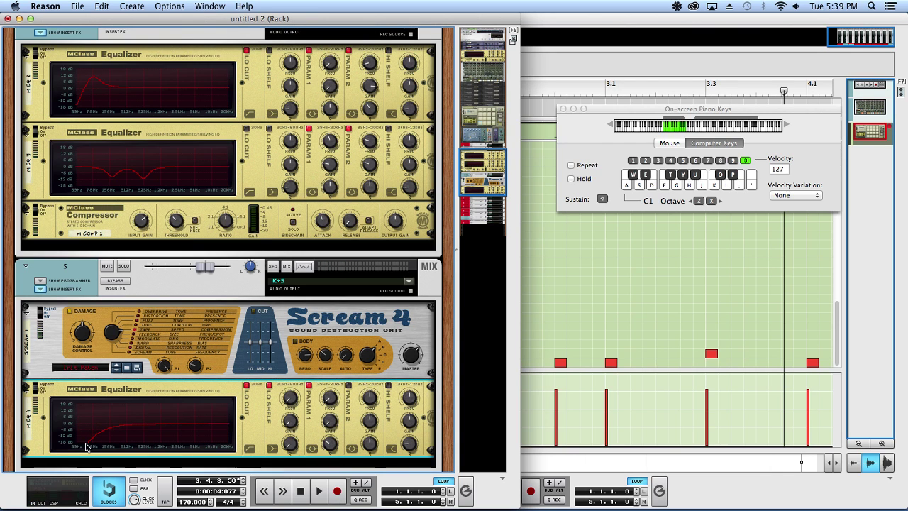
Step: Set the equalizer's second parametric band frequency to about 275 Hz
{"action": "scroll", "coordinate": [265, 375], "scroll_direction": "down", "scroll_amount": 1}
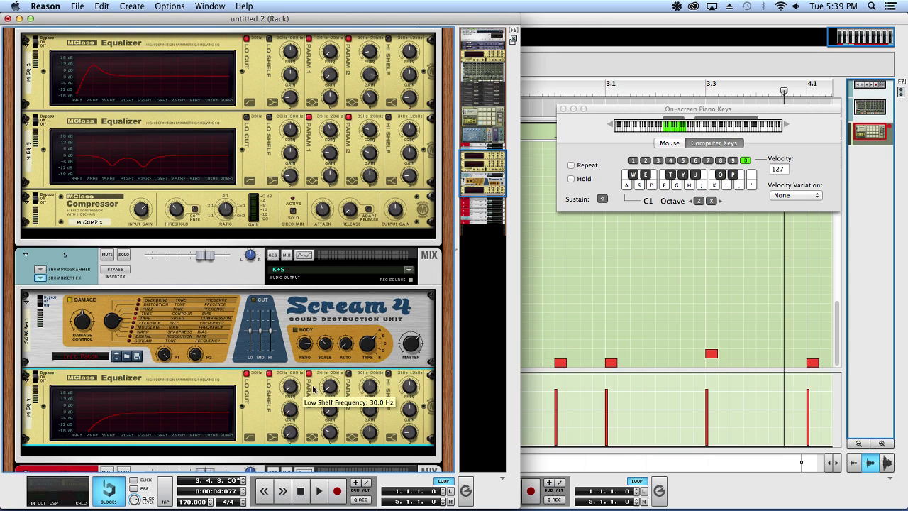
{"action": "mouse_move", "coordinate": [370, 375]}
{"action": "left_mouse_down"}
{"action": "mouse_move", "coordinate": [370, 419]}
{"action": "mouse_move", "coordinate": [371, 390]}
{"action": "left_mouse_up"}
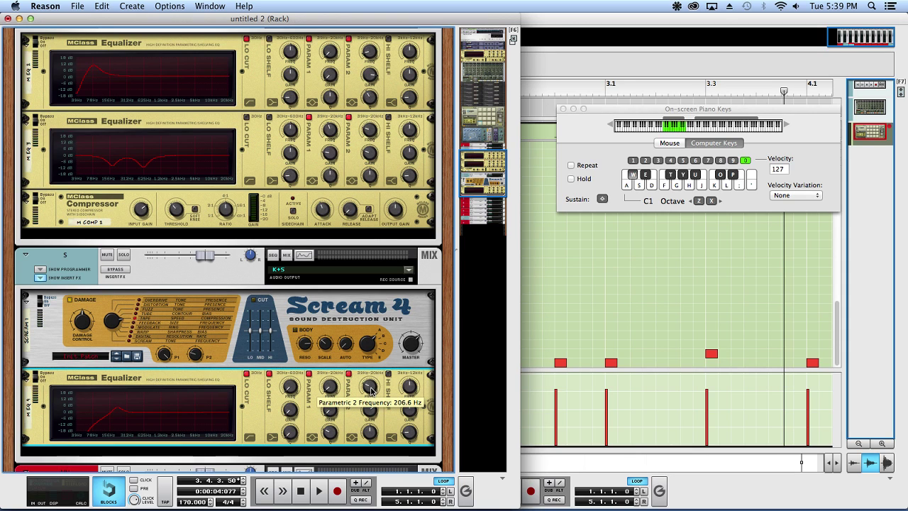
{"action": "left_click_drag", "start_coordinate": [370, 390], "coordinate": [371, 411]}
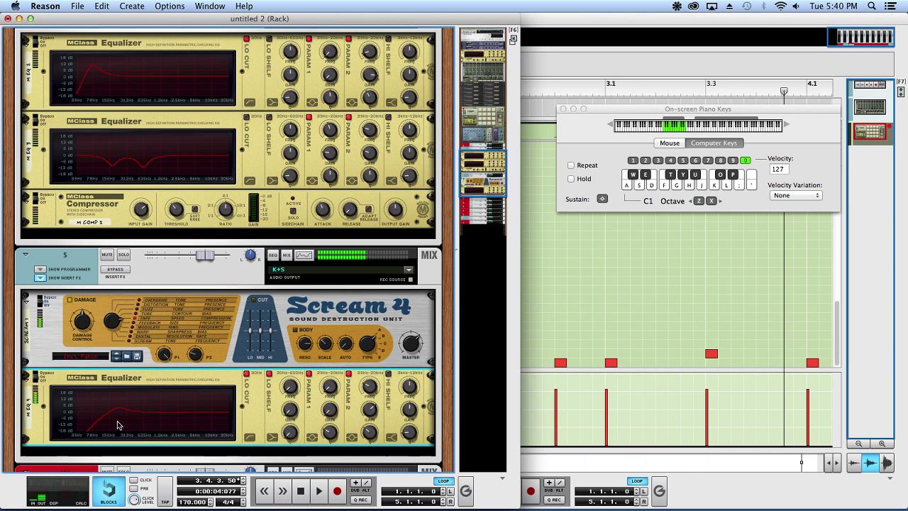
Step: Add an MClass Compressor to the S channel, threshold around -25.2 dB, auditioning the snare
{"action": "scroll", "coordinate": [242, 426], "scroll_direction": "down", "scroll_amount": 1}
{"action": "right_click", "coordinate": [245, 439]}
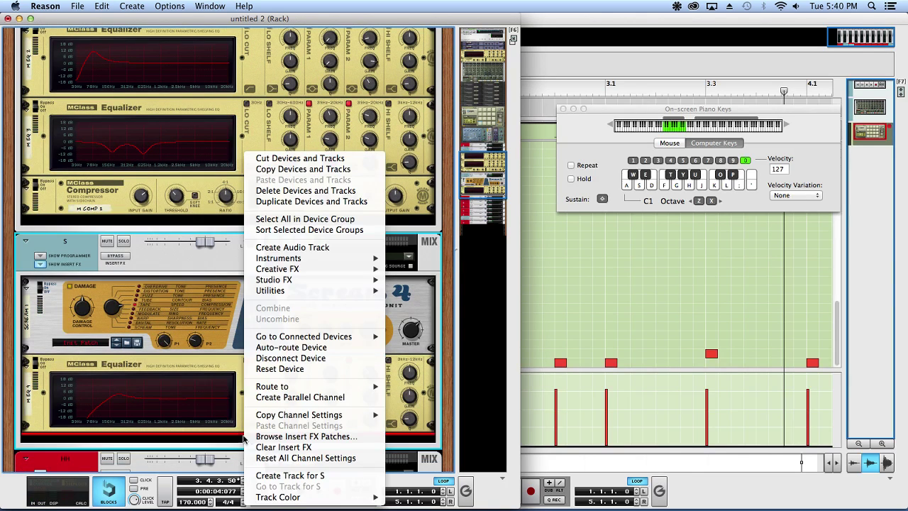
{"action": "mouse_move", "coordinate": [317, 281]}
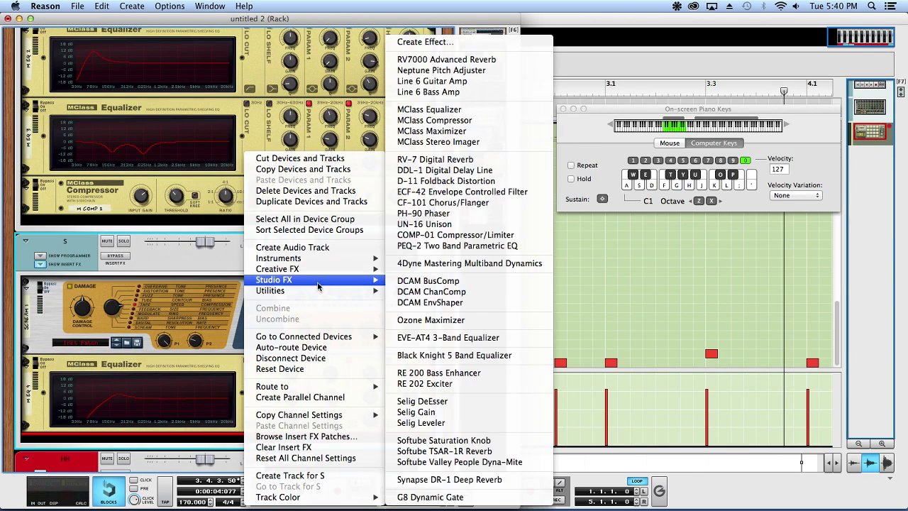
{"action": "left_click", "coordinate": [469, 122]}
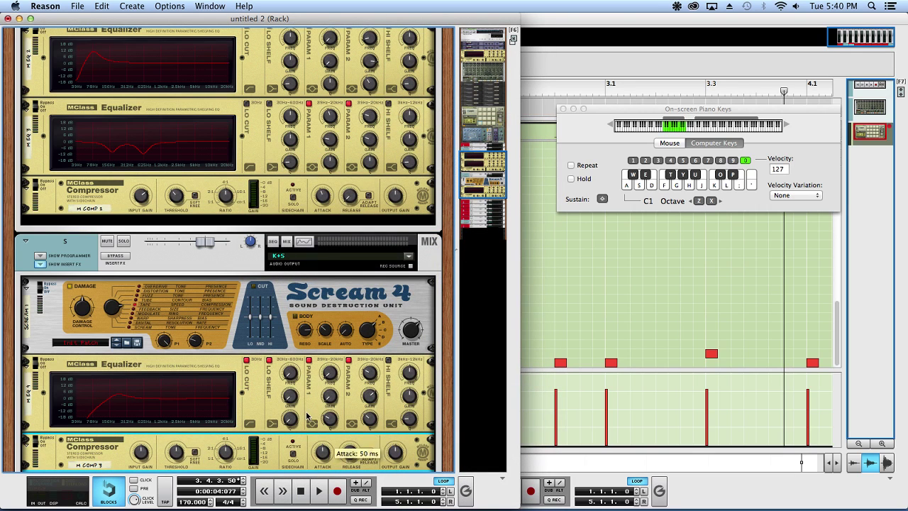
{"action": "mouse_move", "coordinate": [323, 454]}
{"action": "key", "text": "w"}
{"action": "key", "text": "w"}
{"action": "key", "text": "w"}
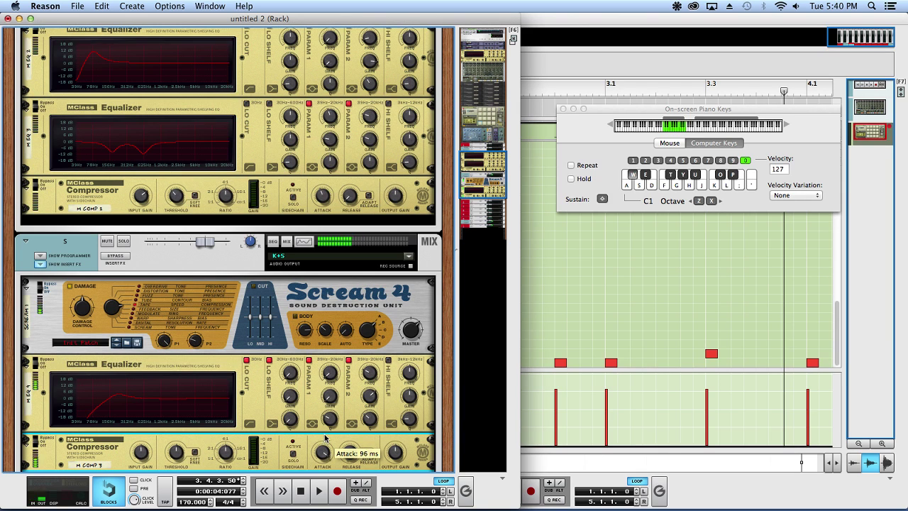
{"action": "mouse_move", "coordinate": [179, 461]}
{"action": "key", "text": "w"}
{"action": "key", "text": "w"}
{"action": "key", "text": "w"}
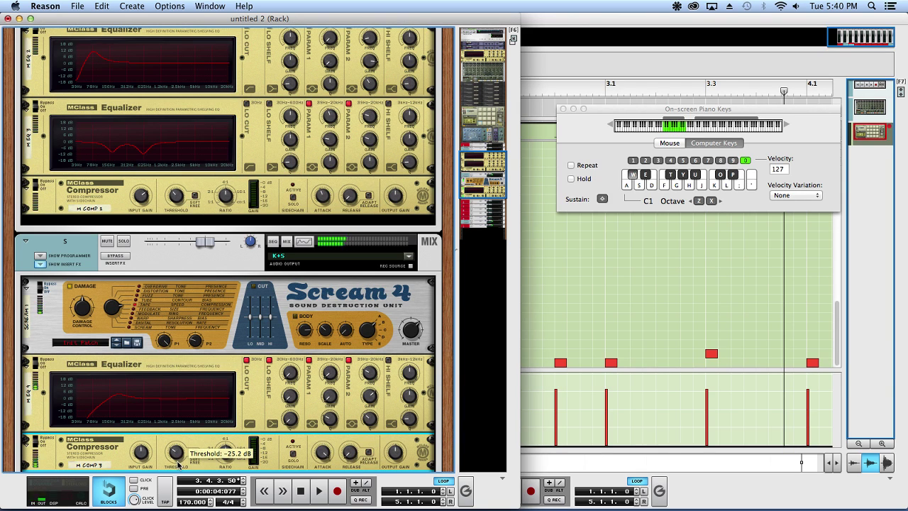
{"action": "key", "text": "w"}
{"action": "key", "text": "w"}
{"action": "key", "text": "w"}
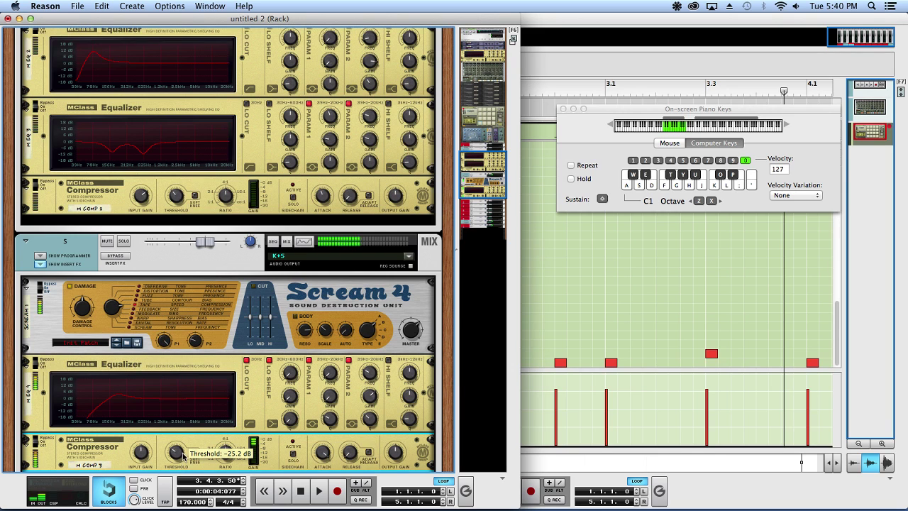
Step: Enable the equalizer's second parametric band, lower its gain slightly, and stop playback
{"action": "left_click", "coordinate": [348, 361]}
{"action": "key", "text": "w"}
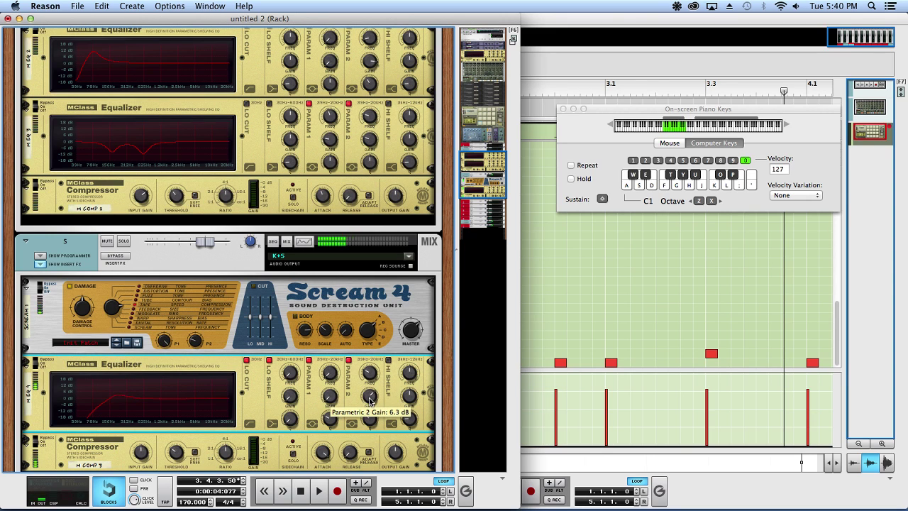
{"action": "left_click_drag", "start_coordinate": [370, 403], "coordinate": [370, 404]}
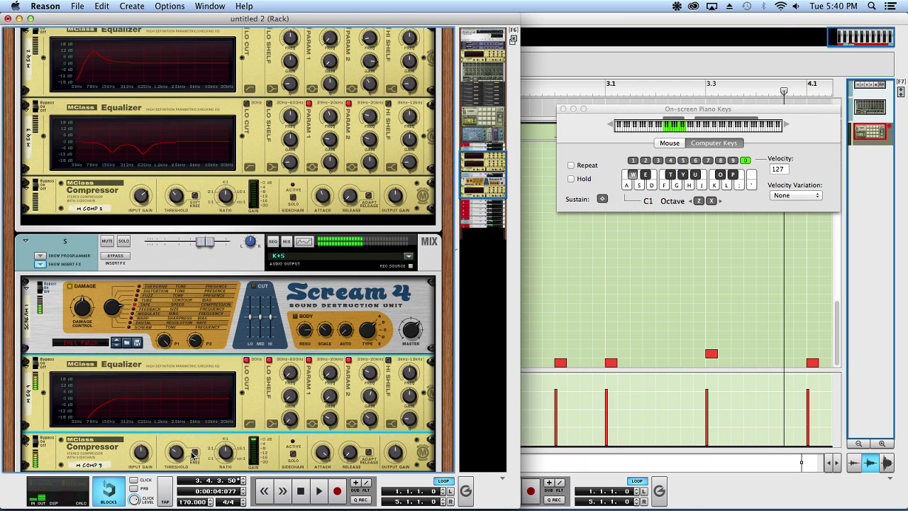
{"action": "key", "text": "space"}
{"action": "key", "text": "space"}
{"action": "key", "text": "space"}
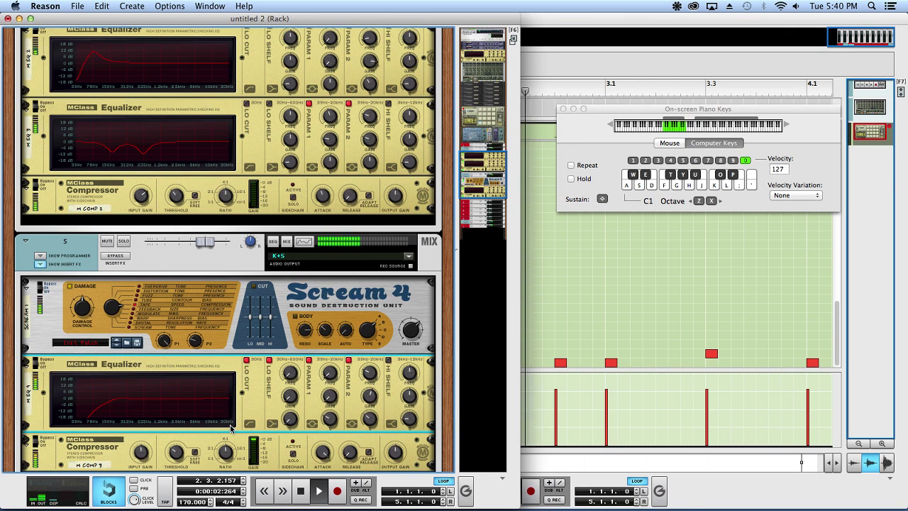
Step: Add an RV7000 Advanced Reverb to the S channel using the Plate algorithm
{"action": "scroll", "coordinate": [231, 428], "scroll_direction": "down", "scroll_amount": 2}
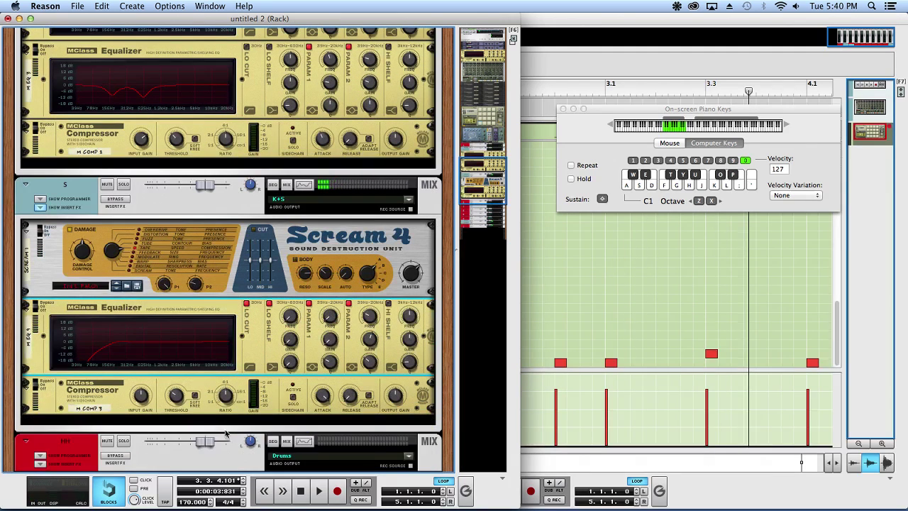
{"action": "right_click", "coordinate": [231, 427]}
{"action": "mouse_move", "coordinate": [273, 283]}
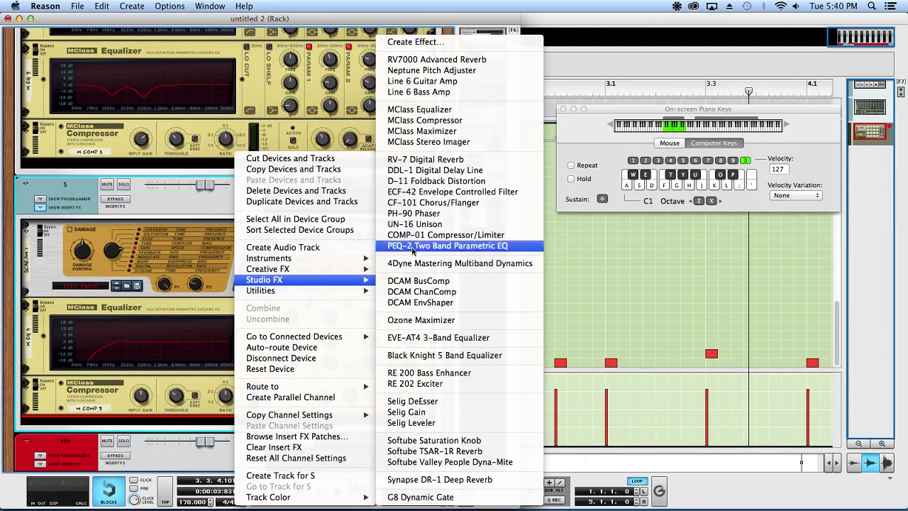
{"action": "left_click", "coordinate": [462, 60]}
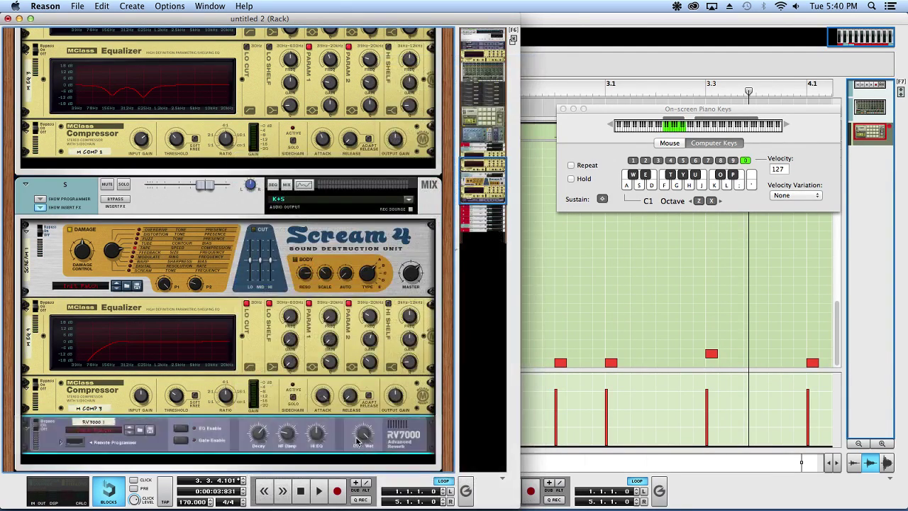
{"action": "left_click", "coordinate": [65, 443]}
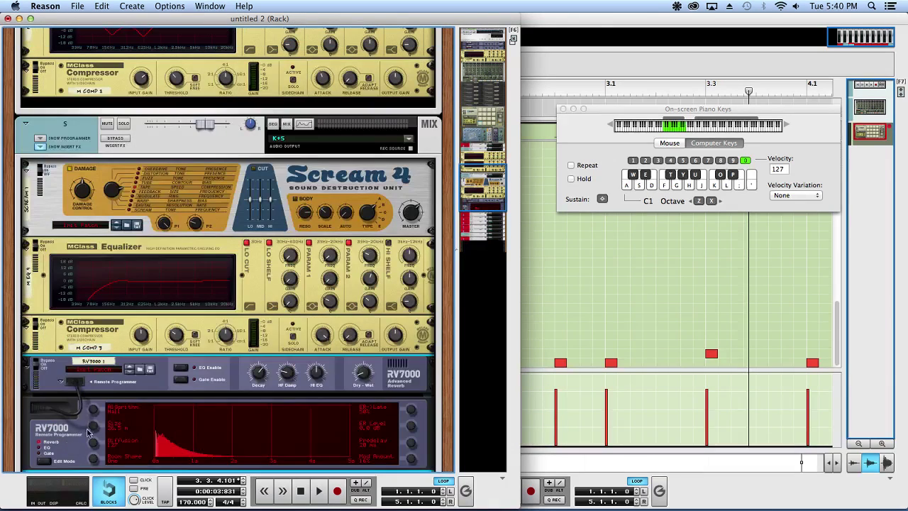
{"action": "left_click_drag", "start_coordinate": [90, 415], "coordinate": [91, 400]}
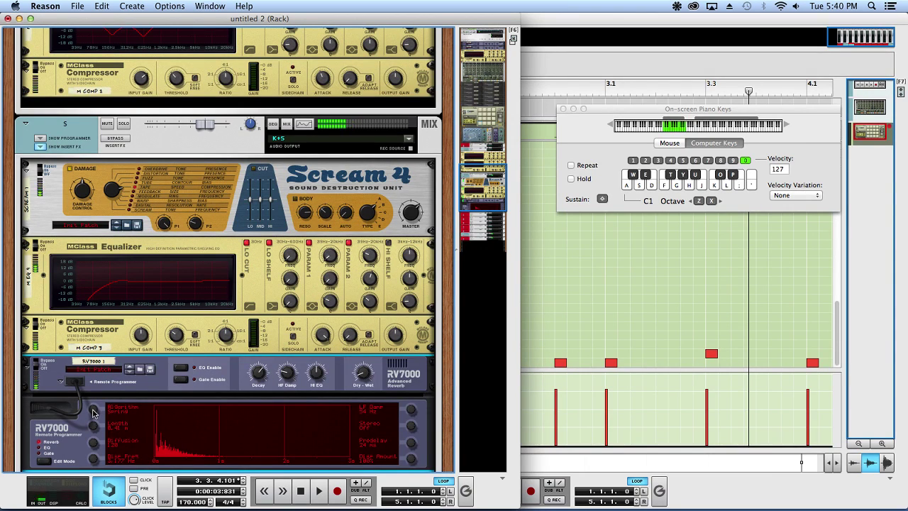
{"action": "left_click_drag", "start_coordinate": [93, 412], "coordinate": [93, 418]}
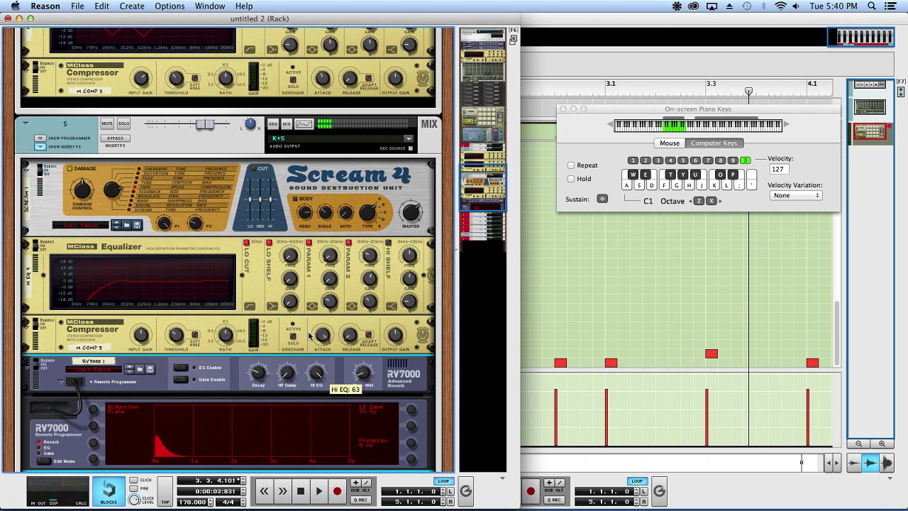
Step: Lengthen the reverb decay to 64 and cut its EQ low gain, checking it with bypass
{"action": "mouse_move", "coordinate": [267, 369]}
{"action": "left_mouse_down"}
{"action": "mouse_move", "coordinate": [286, 353]}
{"action": "mouse_move", "coordinate": [283, 365]}
{"action": "left_mouse_up"}
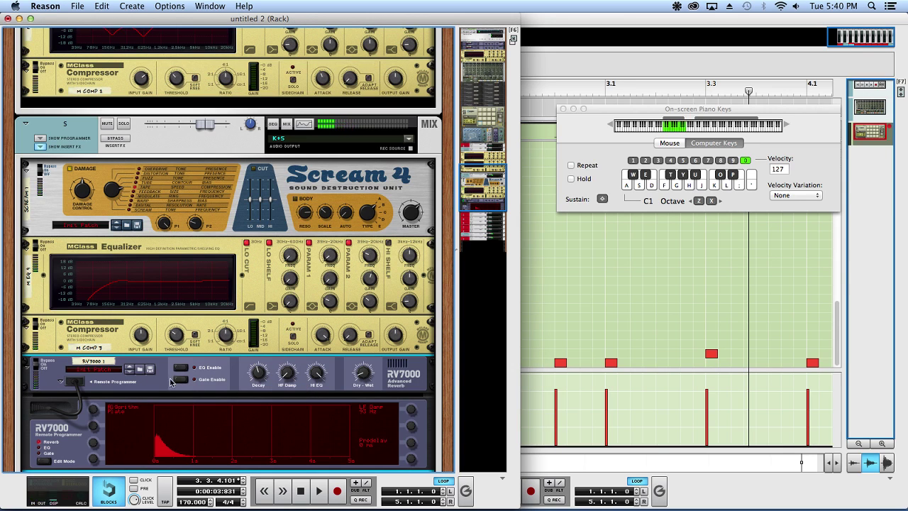
{"action": "left_click", "coordinate": [40, 448]}
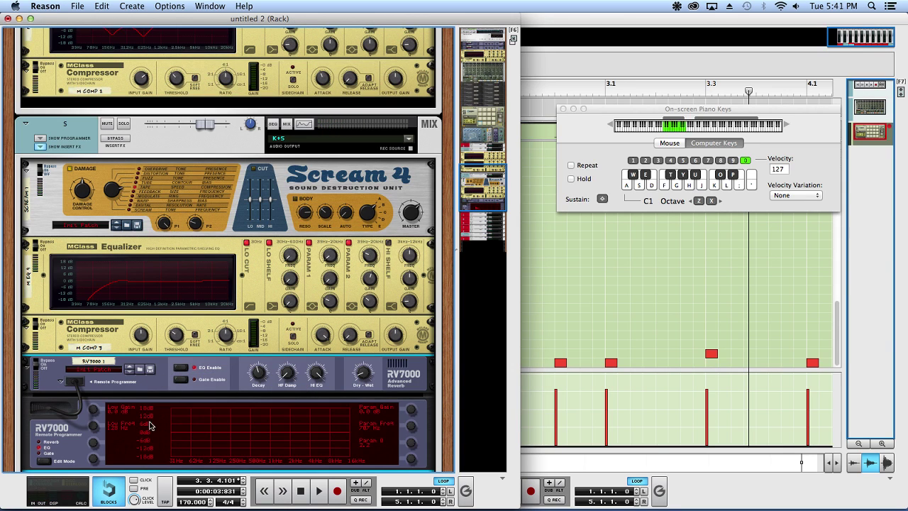
{"action": "left_click_drag", "start_coordinate": [100, 415], "coordinate": [116, 367]}
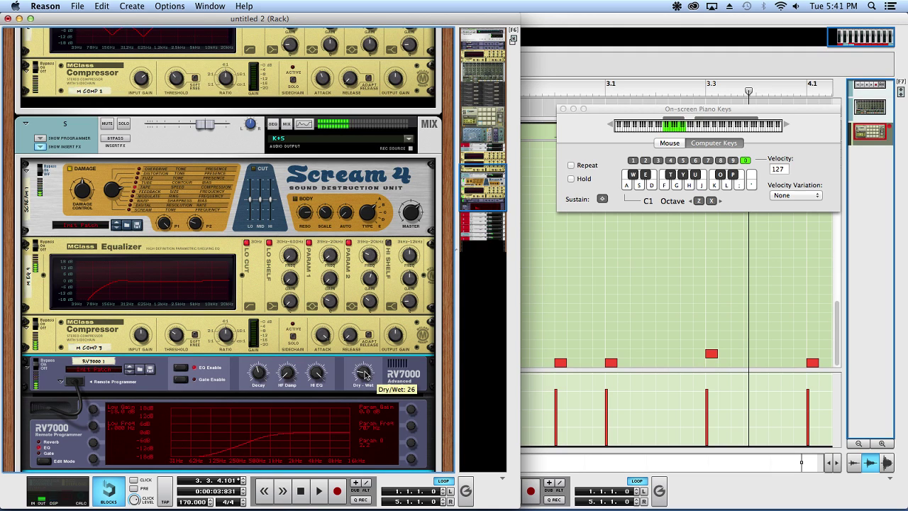
{"action": "left_click_drag", "start_coordinate": [260, 376], "coordinate": [262, 371]}
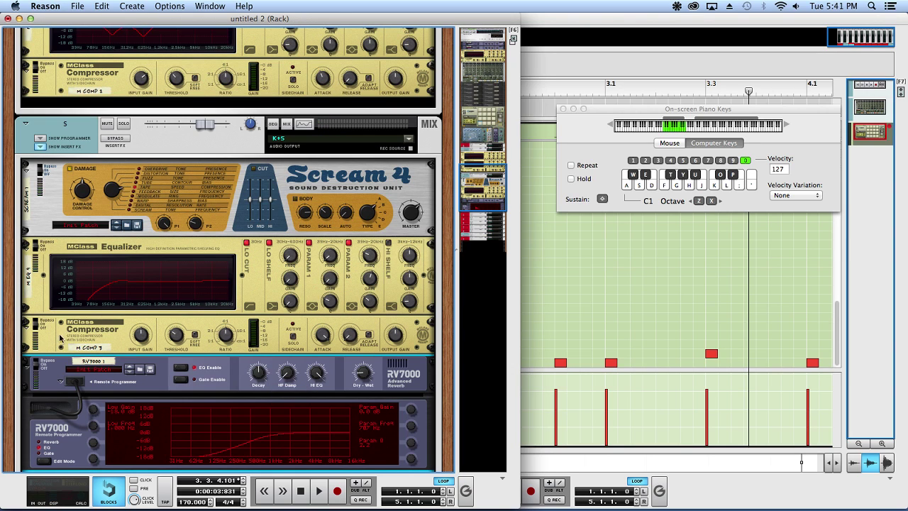
{"action": "left_click", "coordinate": [35, 363]}
{"action": "left_click", "coordinate": [36, 363]}
Step: Load Hh_Chack_TSB.aiff from Kong's 3. Hi Hats folder onto pad 5
{"action": "scroll", "coordinate": [286, 224], "scroll_direction": "up", "scroll_amount": 15}
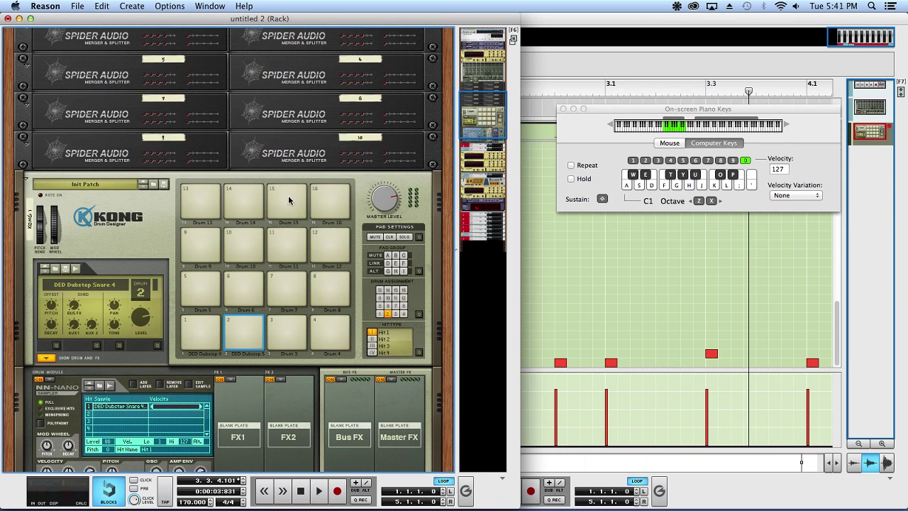
{"action": "left_click", "coordinate": [199, 287]}
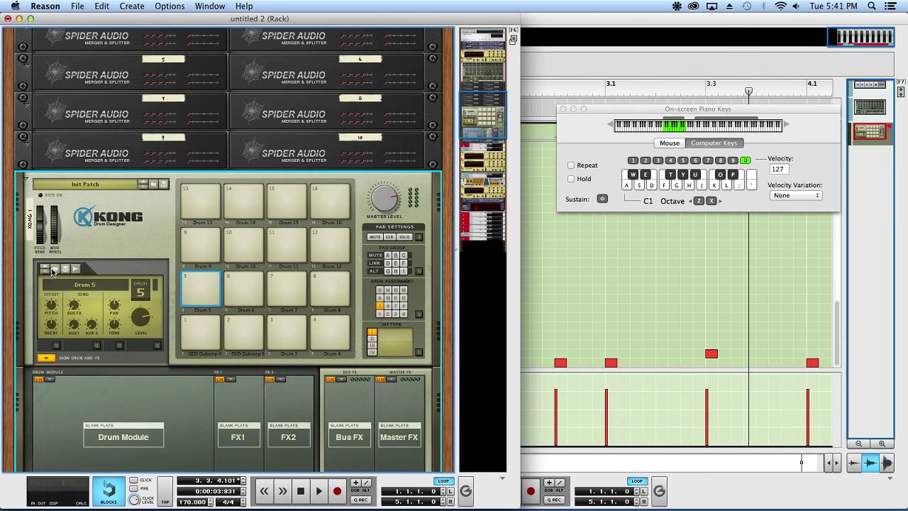
{"action": "left_click", "coordinate": [53, 270]}
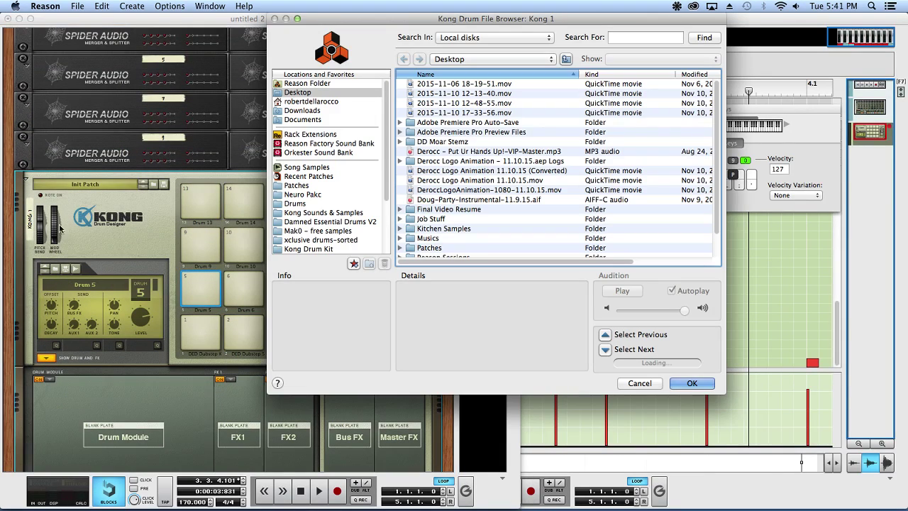
{"action": "left_click", "coordinate": [311, 213]}
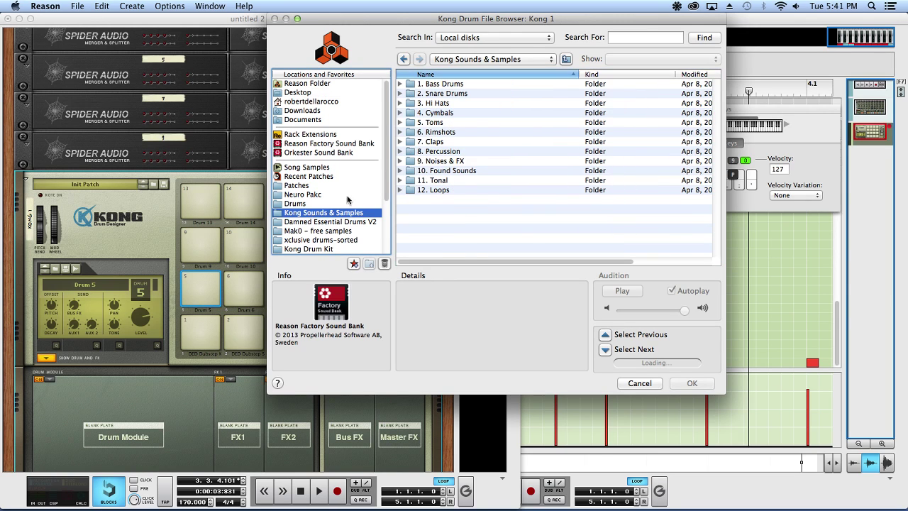
{"action": "double_click", "coordinate": [445, 102]}
{"action": "scroll", "coordinate": [474, 171], "scroll_direction": "down", "scroll_amount": 1}
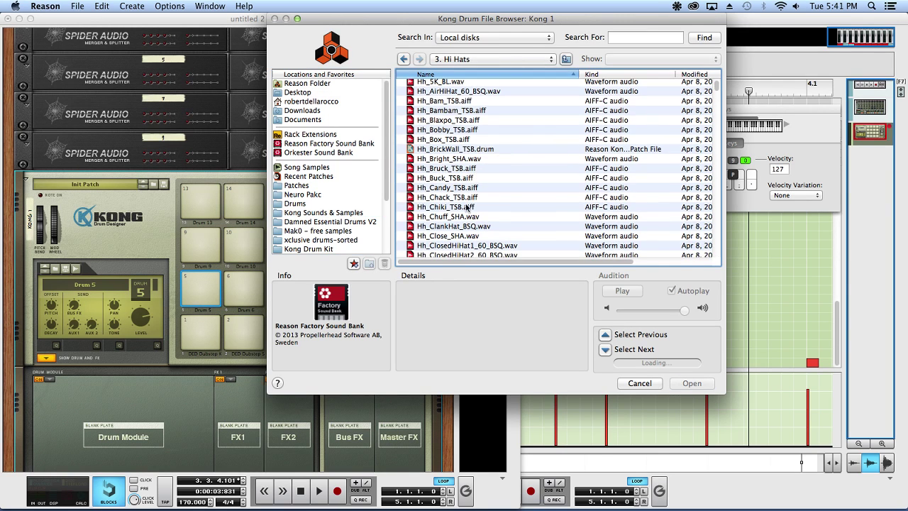
{"action": "left_click", "coordinate": [455, 237]}
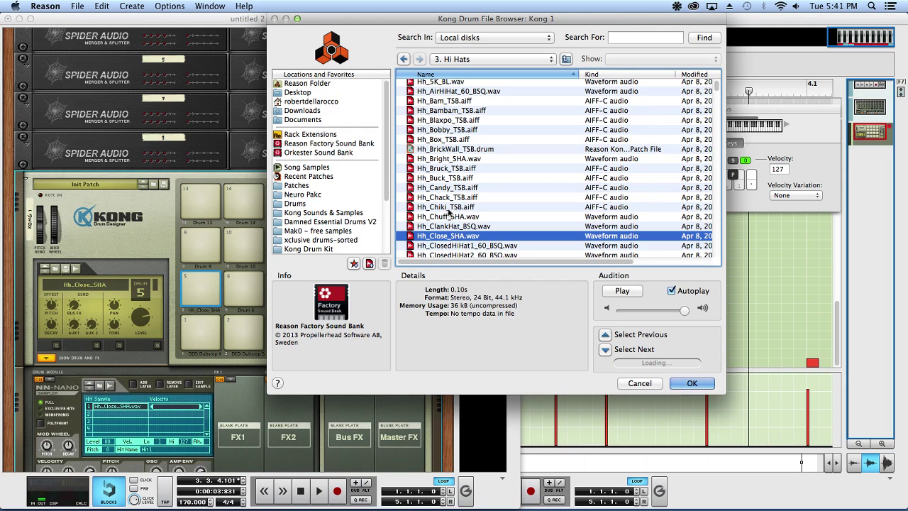
{"action": "left_click", "coordinate": [448, 227]}
{"action": "left_click", "coordinate": [446, 247]}
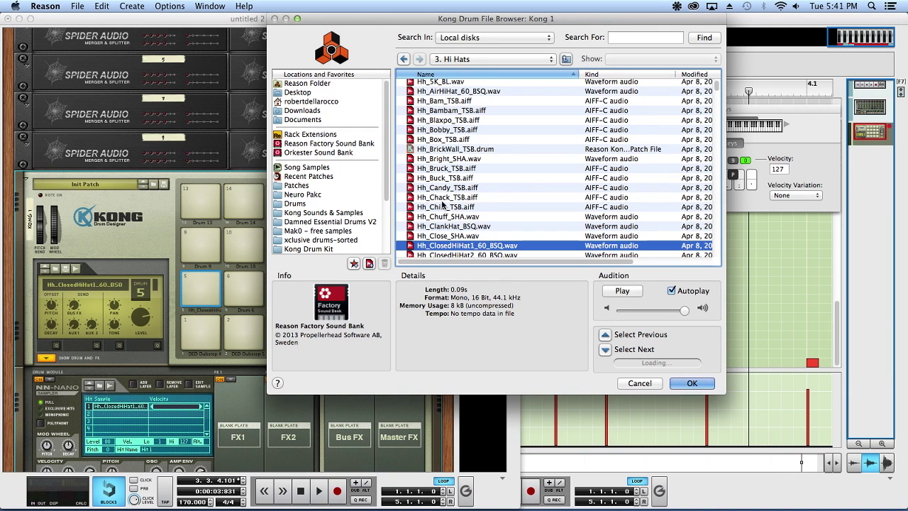
{"action": "left_click", "coordinate": [444, 197]}
{"action": "left_click", "coordinate": [692, 384]}
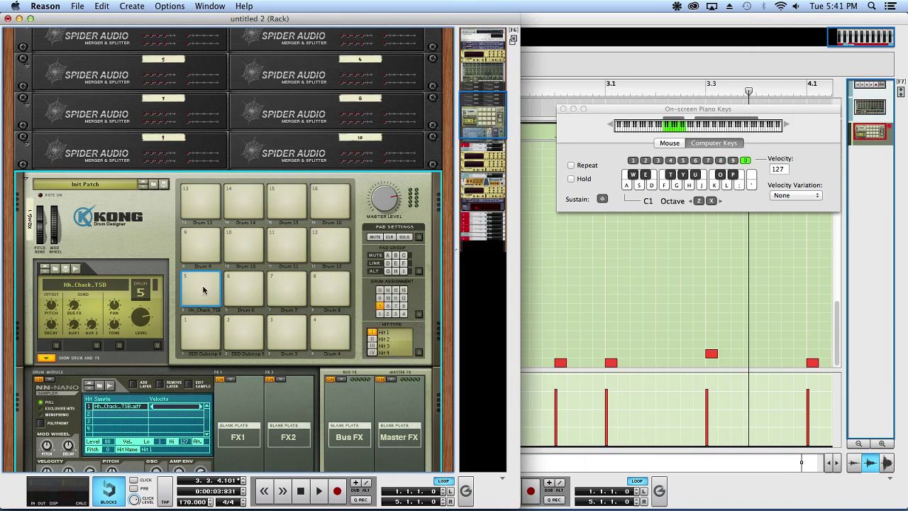
{"action": "left_click", "coordinate": [204, 276]}
Step: Browse the xclusive drums-sorted 05_HiHats folder for pad 6, auditioning hi-hat samples
{"action": "left_click", "coordinate": [243, 287]}
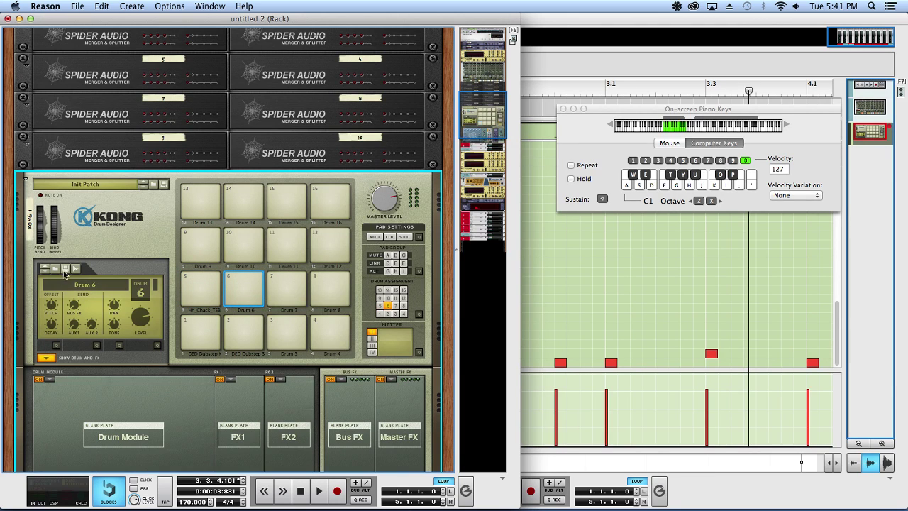
{"action": "left_click", "coordinate": [56, 268]}
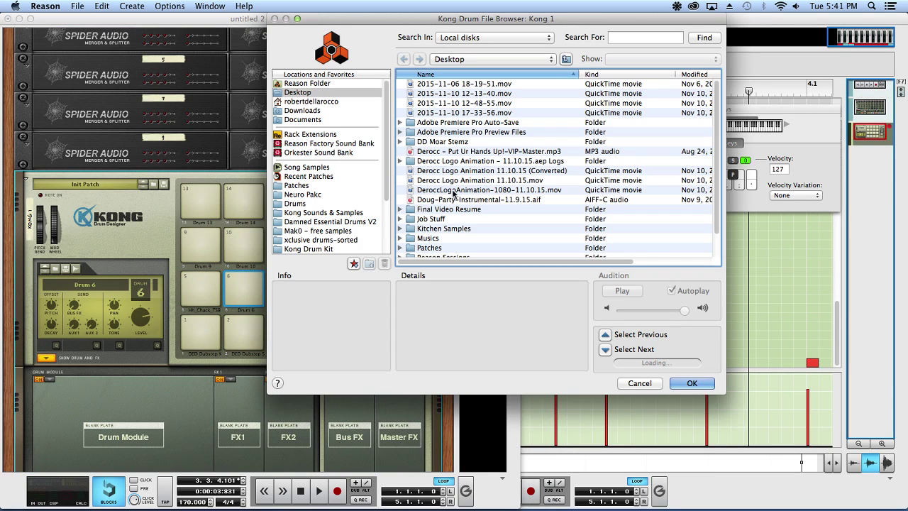
{"action": "left_click", "coordinate": [301, 241]}
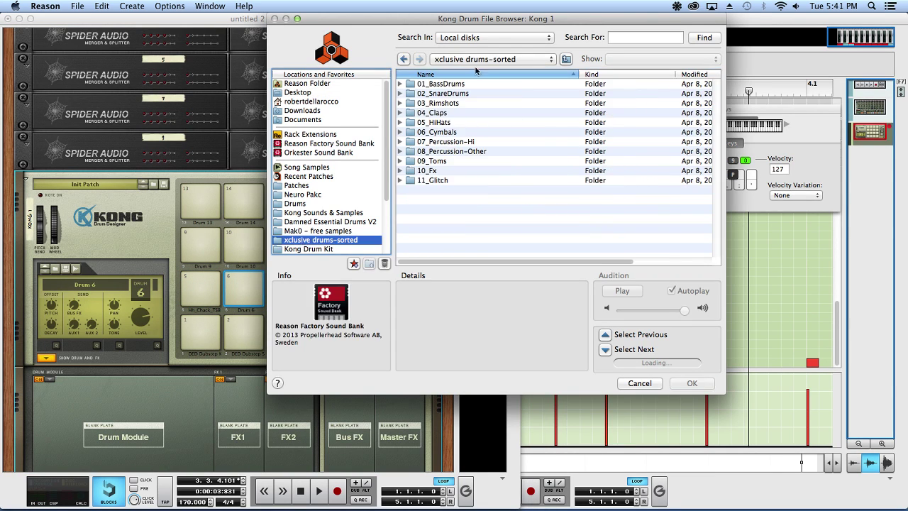
{"action": "double_click", "coordinate": [437, 122]}
{"action": "left_click", "coordinate": [438, 142]}
{"action": "left_click", "coordinate": [440, 180]}
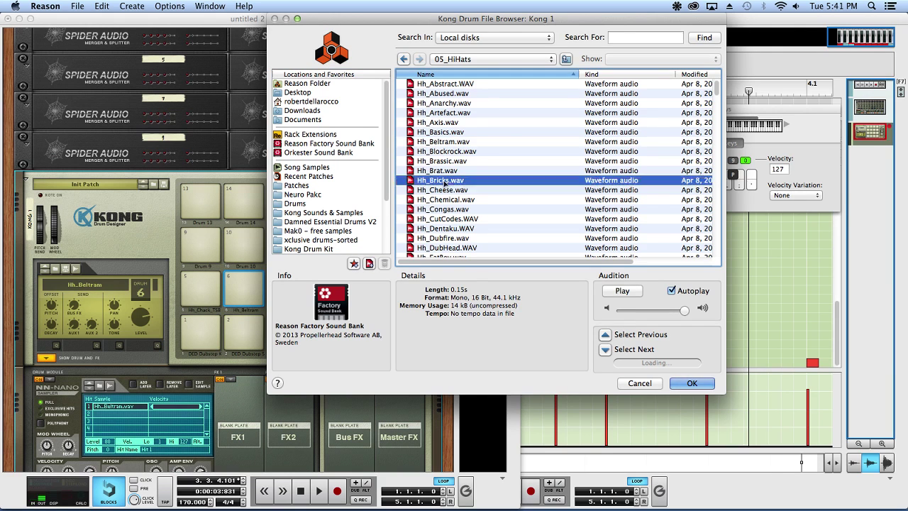
{"action": "left_click", "coordinate": [442, 199]}
{"action": "left_click", "coordinate": [440, 219]}
{"action": "left_click", "coordinate": [440, 237]}
{"action": "left_click", "coordinate": [438, 247]}
{"action": "scroll", "coordinate": [437, 234], "scroll_direction": "down", "scroll_amount": 5}
{"action": "left_click", "coordinate": [438, 220]}
{"action": "left_click", "coordinate": [438, 209]}
{"action": "left_click", "coordinate": [438, 200]}
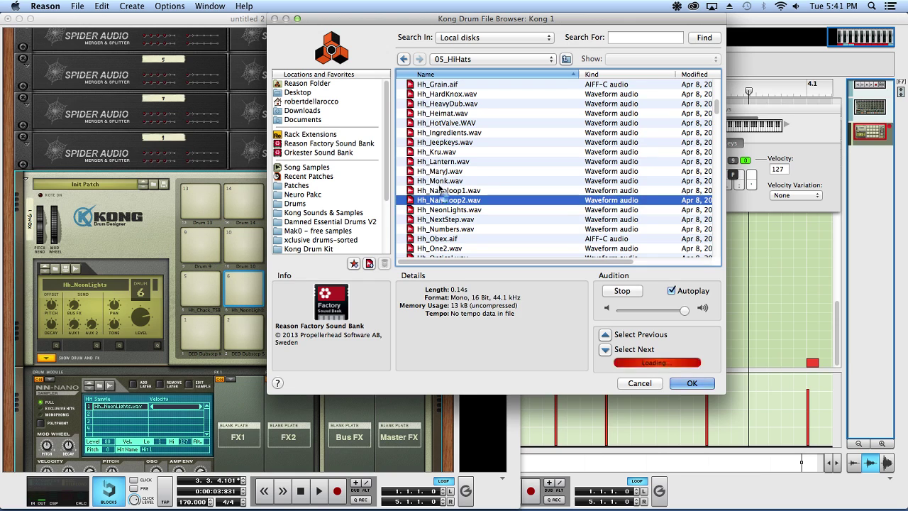
{"action": "left_click", "coordinate": [437, 171]}
{"action": "left_click", "coordinate": [440, 161]}
{"action": "left_click", "coordinate": [440, 151]}
{"action": "left_click", "coordinate": [441, 142]}
{"action": "left_click", "coordinate": [442, 132]}
{"action": "left_click", "coordinate": [443, 123]}
{"action": "left_click", "coordinate": [445, 113]}
{"action": "left_click", "coordinate": [446, 104]}
{"action": "left_click", "coordinate": [447, 93]}
{"action": "left_click", "coordinate": [448, 85]}
{"action": "left_click", "coordinate": [440, 248]}
{"action": "scroll", "coordinate": [440, 241], "scroll_direction": "down", "scroll_amount": 5}
Step: Audition the Xfile, Xtc and Hh1 hi-hats and load Hh1_JC onto pad 6
{"action": "left_click", "coordinate": [441, 240]}
{"action": "left_click", "coordinate": [440, 230]}
{"action": "left_click", "coordinate": [441, 249]}
{"action": "scroll", "coordinate": [442, 246], "scroll_direction": "down", "scroll_amount": 1}
{"action": "left_click", "coordinate": [441, 240]}
{"action": "left_click", "coordinate": [441, 248]}
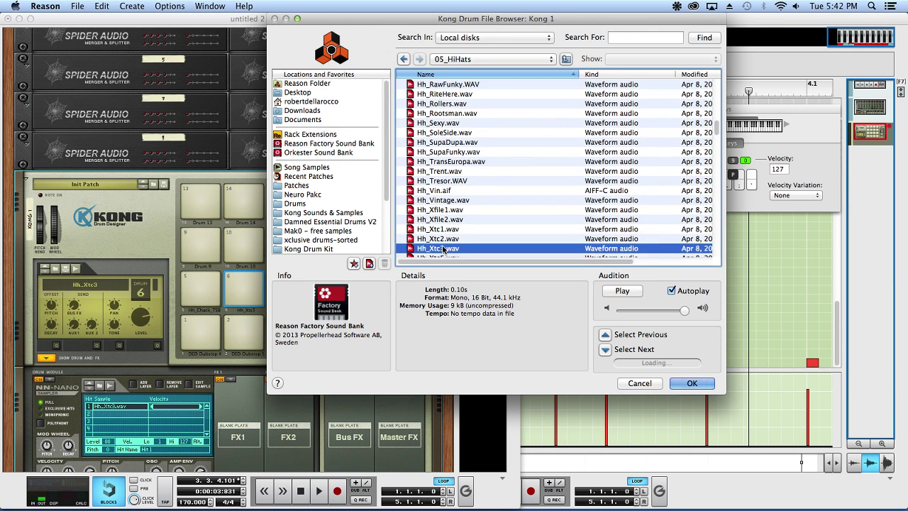
{"action": "scroll", "coordinate": [442, 244], "scroll_direction": "down", "scroll_amount": 3}
{"action": "left_click", "coordinate": [443, 238]}
{"action": "left_click", "coordinate": [443, 246]}
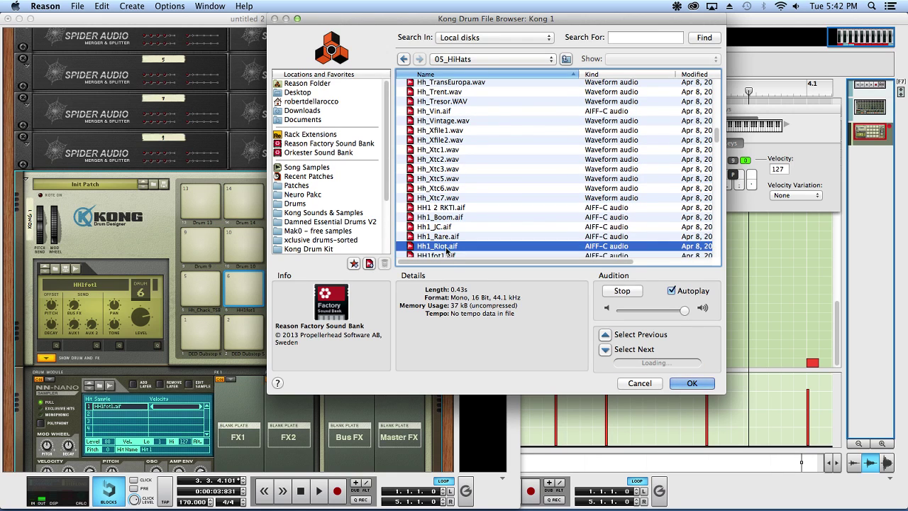
{"action": "left_click", "coordinate": [447, 227]}
{"action": "left_click", "coordinate": [449, 218]}
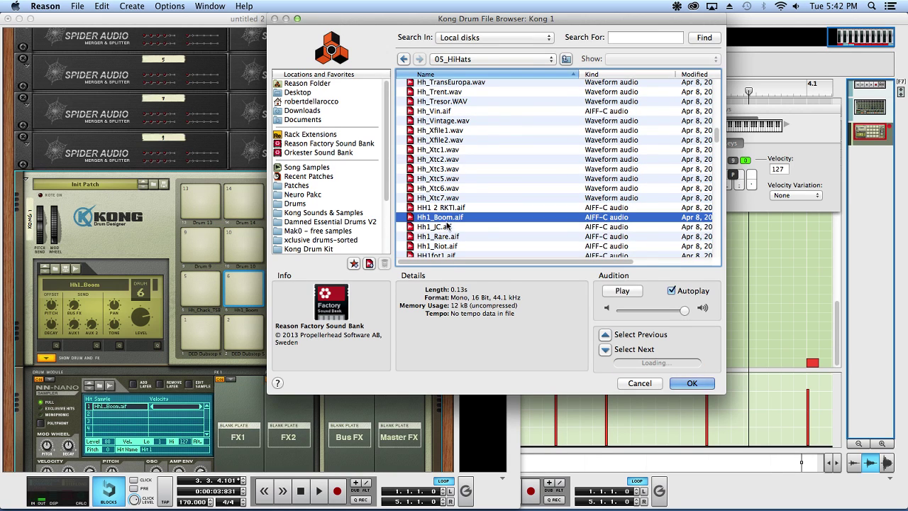
{"action": "left_click", "coordinate": [446, 227]}
{"action": "left_click", "coordinate": [692, 383]}
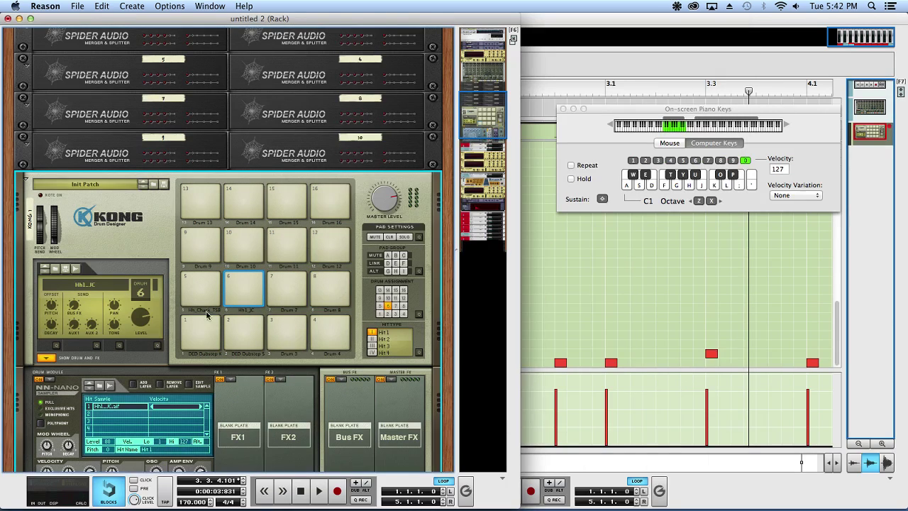
Step: Play pads 5 and 6 to compare Hh_Chack_TSB with Hh1_JC
{"action": "left_click", "coordinate": [238, 280]}
{"action": "left_click", "coordinate": [205, 279]}
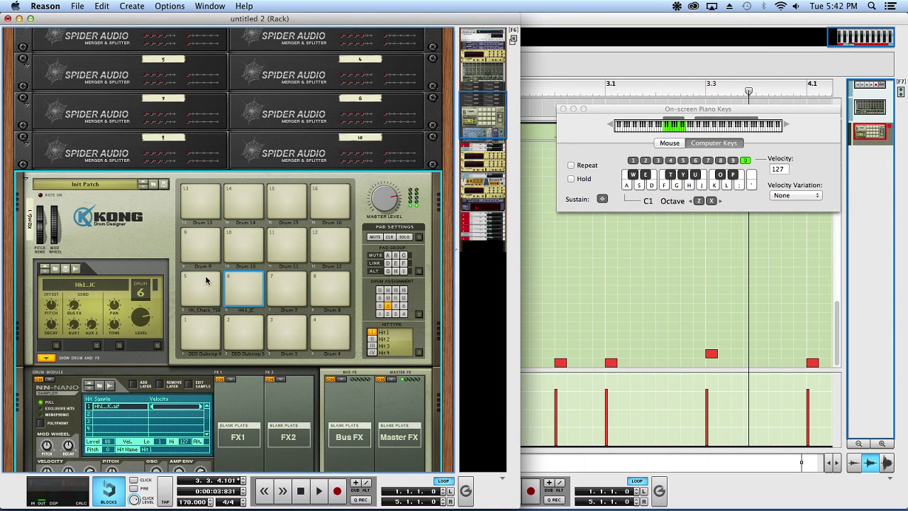
{"action": "left_click", "coordinate": [243, 278]}
{"action": "left_click", "coordinate": [629, 55]}
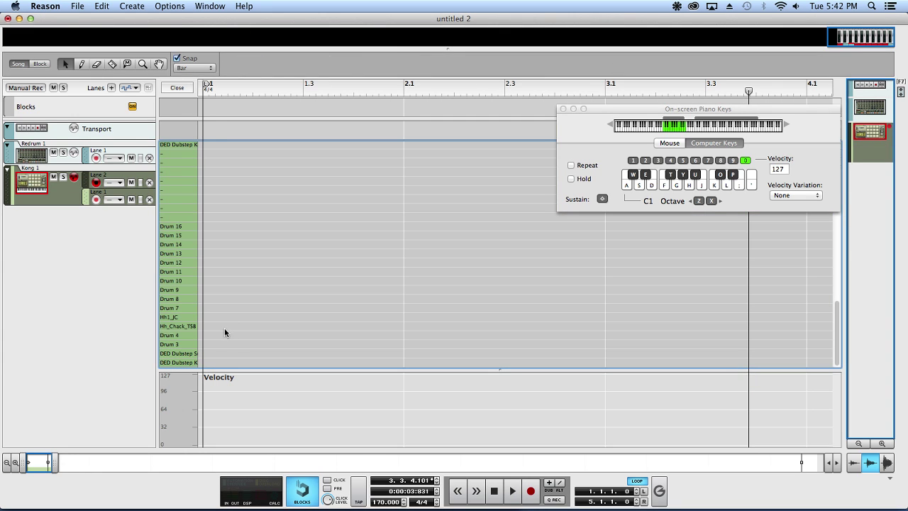
Step: Draw alternating Hh_Chack_TSB and Hh1_JC notes and copy the pair one beat later
{"action": "left_click", "coordinate": [202, 326]}
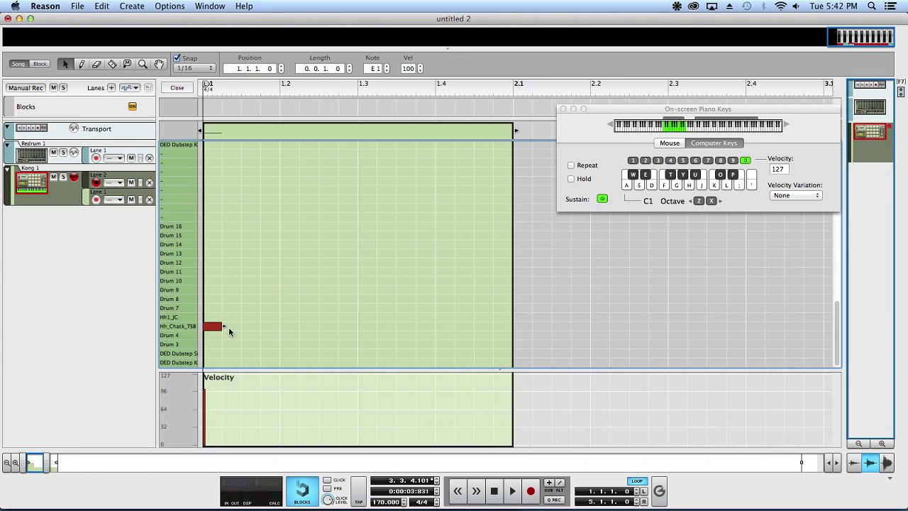
{"action": "left_click_drag", "start_coordinate": [224, 328], "coordinate": [272, 317]}
{"action": "left_click_drag", "start_coordinate": [203, 305], "coordinate": [290, 330]}
{"action": "left_click_drag", "start_coordinate": [362, 296], "coordinate": [357, 333]}
{"action": "left_click", "coordinate": [391, 99]}
{"action": "key", "text": "space"}
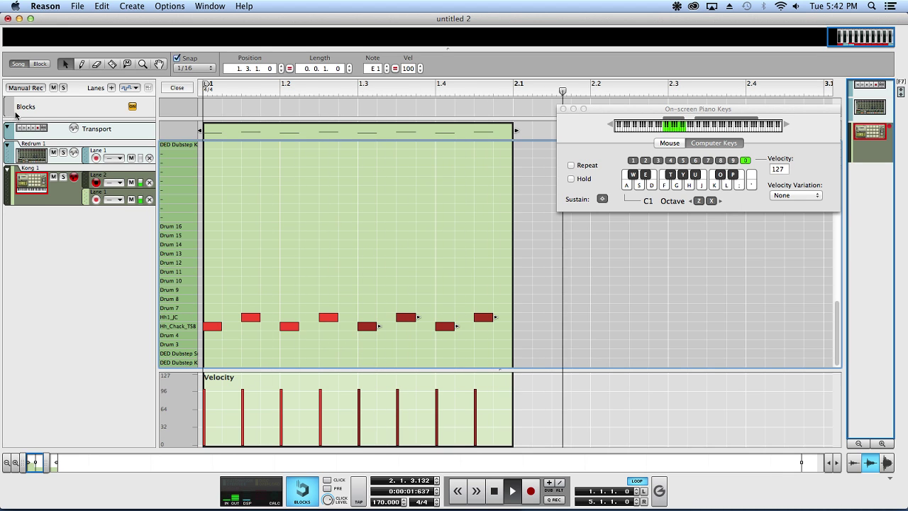
{"action": "key", "text": "space"}
Step: Add a ghost note at 1.2.4 with velocity 46 on the Hh_Chack_TSB row
{"action": "left_click_drag", "start_coordinate": [495, 282], "coordinate": [429, 315]}
{"action": "left_click", "coordinate": [236, 255]}
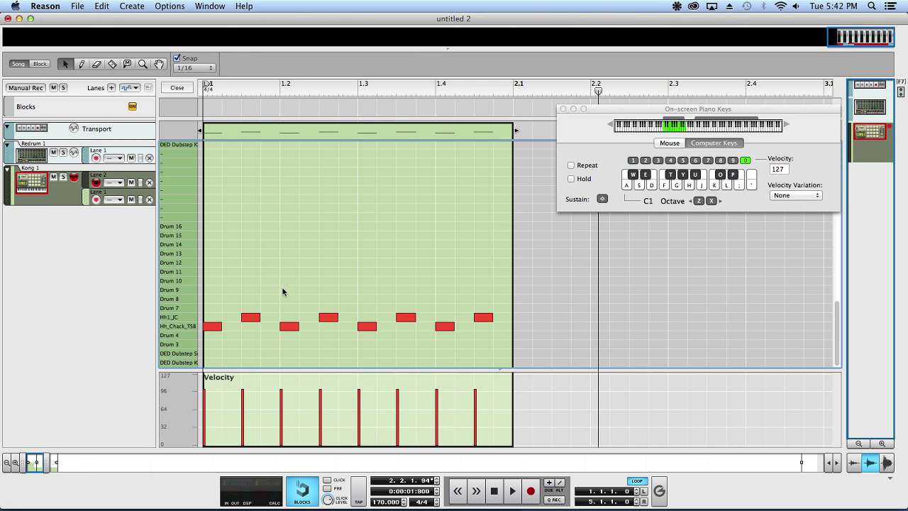
{"action": "left_click", "coordinate": [348, 317]}
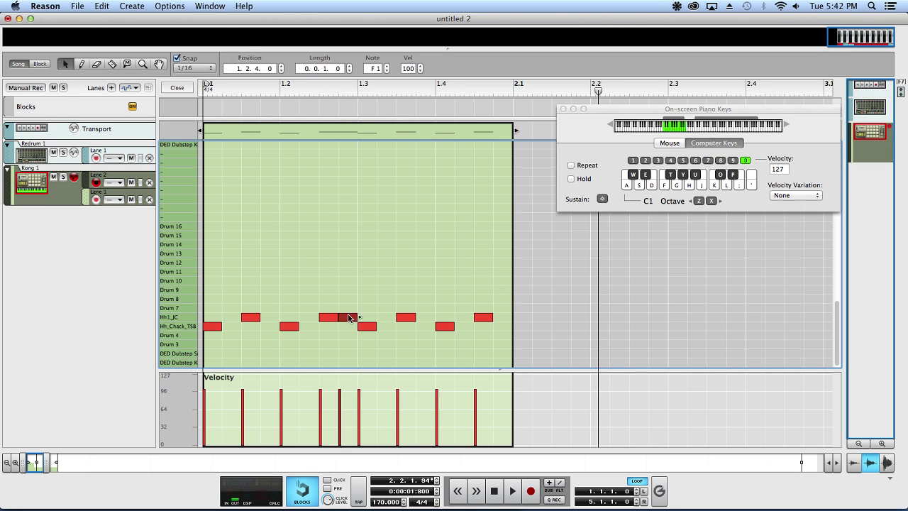
{"action": "left_click", "coordinate": [340, 418]}
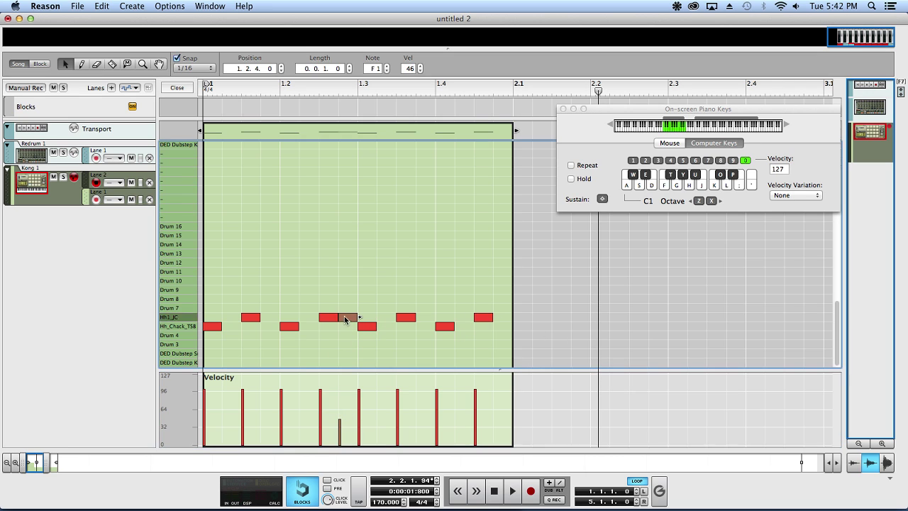
{"action": "key", "text": "space"}
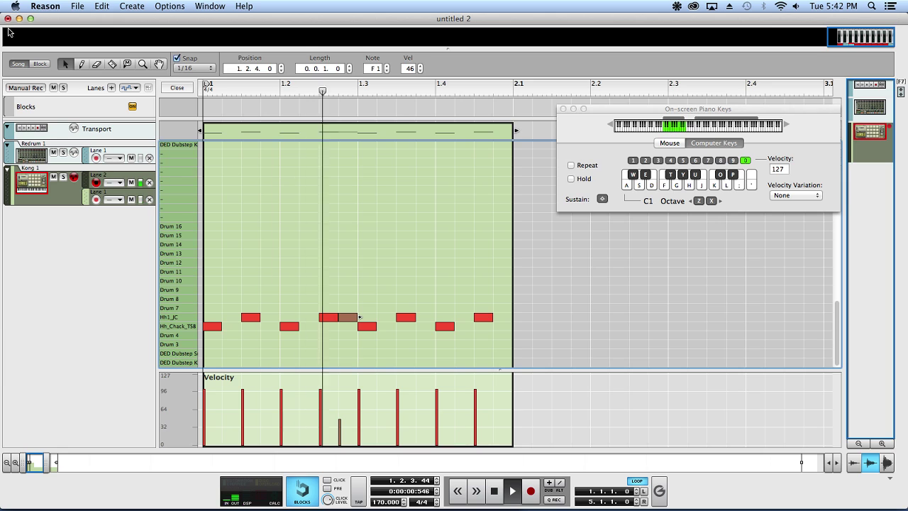
{"action": "key", "text": "Down"}
{"action": "key", "text": "space"}
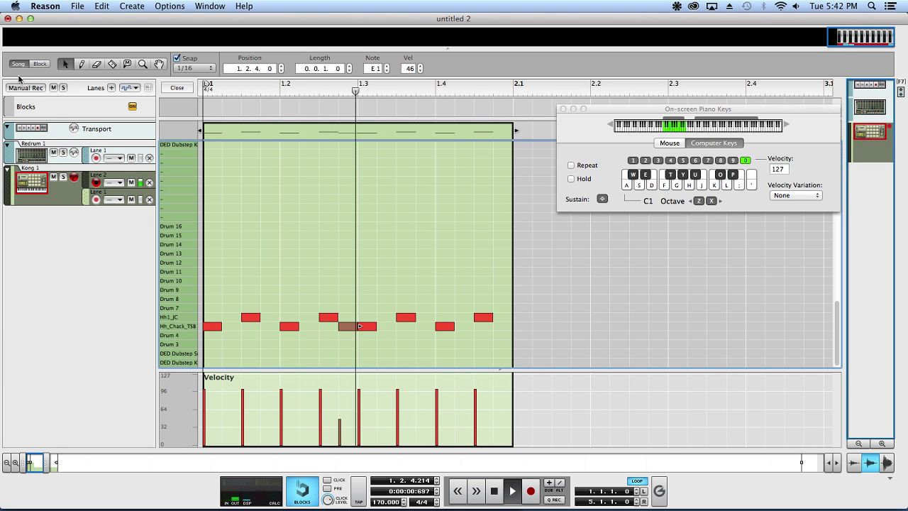
{"action": "key", "text": "space"}
{"action": "scroll", "coordinate": [303, 326], "scroll_direction": "down", "scroll_amount": 3}
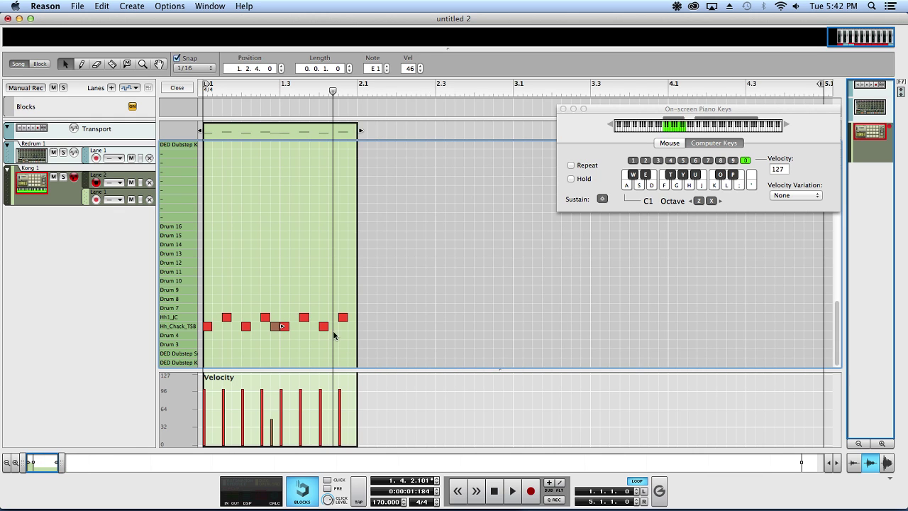
{"action": "scroll", "coordinate": [340, 316], "scroll_direction": "up", "scroll_amount": 2}
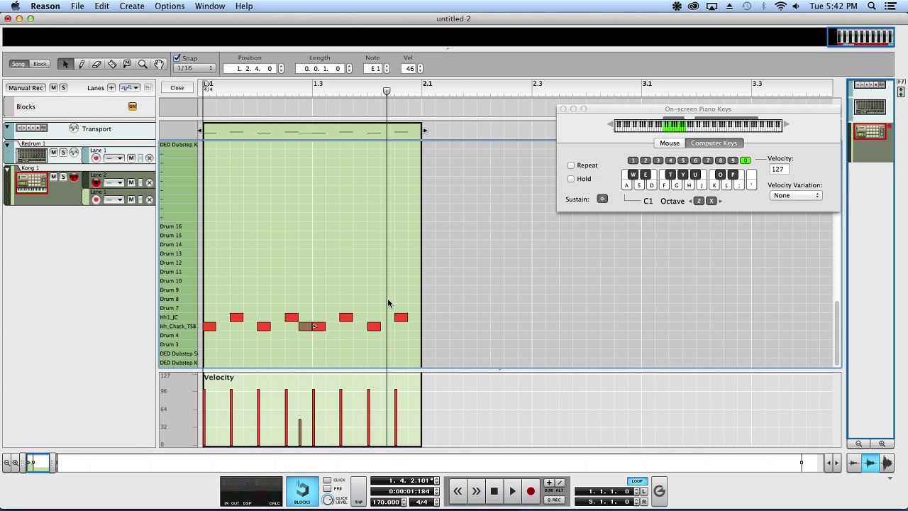
Step: Select all hi-hat notes and duplicate them into bar 2
{"action": "key", "text": "super+a"}
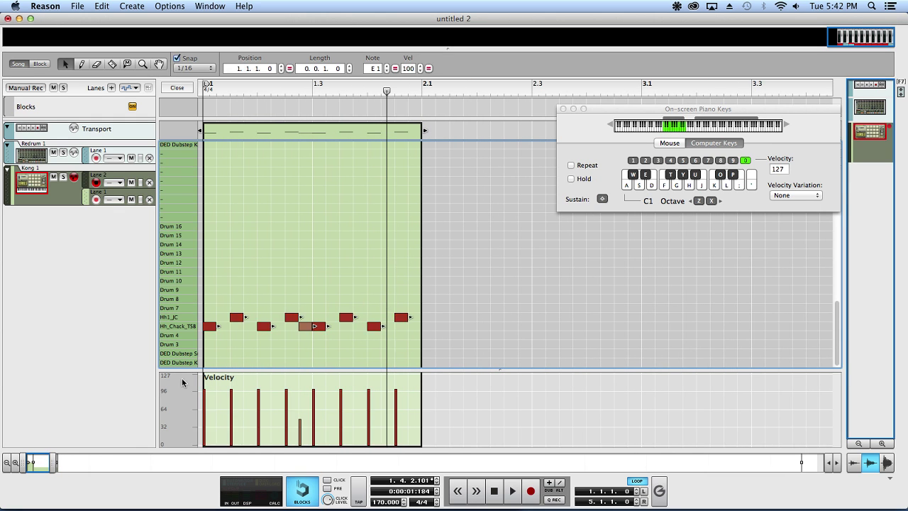
{"action": "left_click", "coordinate": [408, 88]}
{"action": "left_click", "coordinate": [422, 90]}
{"action": "key", "text": "super+d"}
{"action": "left_click", "coordinate": [433, 147]}
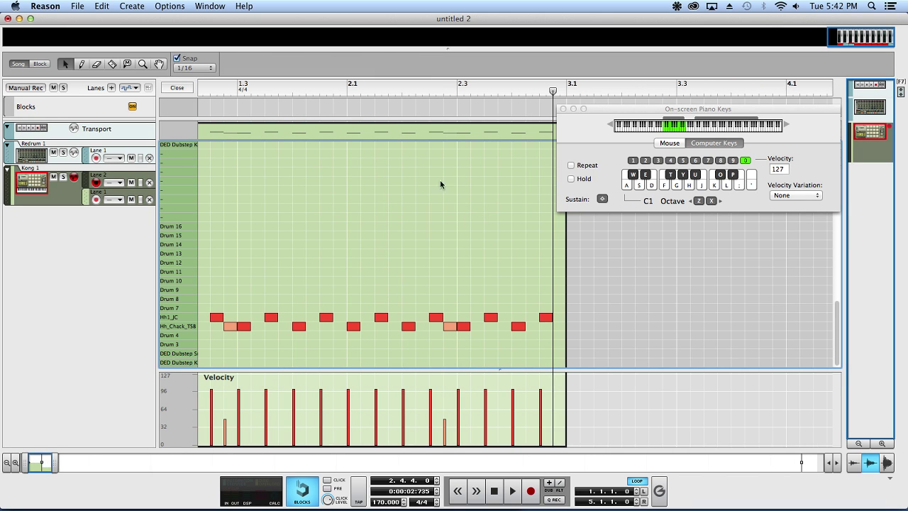
Step: Set snap to 1/32 and pencil three short Hh_Chack_TSB roll notes at the end of bar 2
{"action": "left_click", "coordinate": [194, 67]}
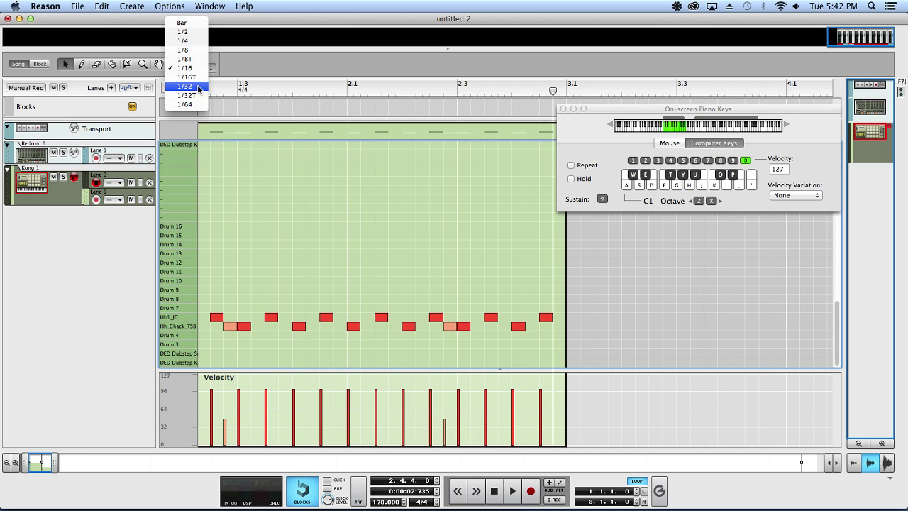
{"action": "left_click", "coordinate": [188, 88]}
{"action": "left_click", "coordinate": [512, 326]}
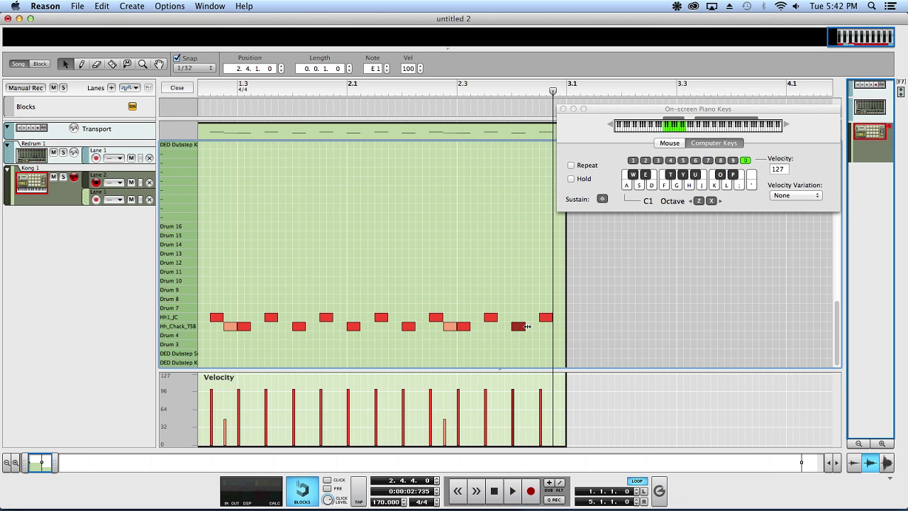
{"action": "left_click", "coordinate": [543, 319]}
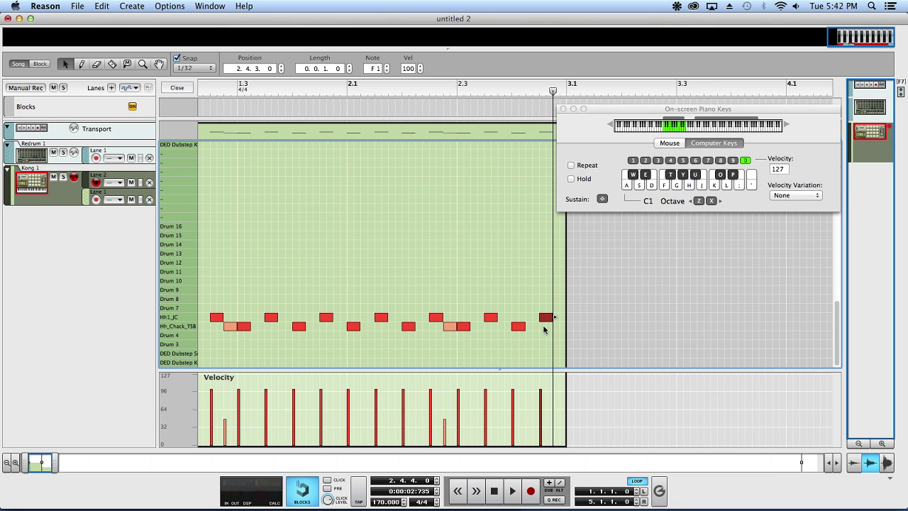
{"action": "left_click", "coordinate": [547, 326], "text": "alt"}
{"action": "left_click", "coordinate": [554, 326], "text": "alt"}
{"action": "left_click", "coordinate": [561, 326], "text": "alt"}
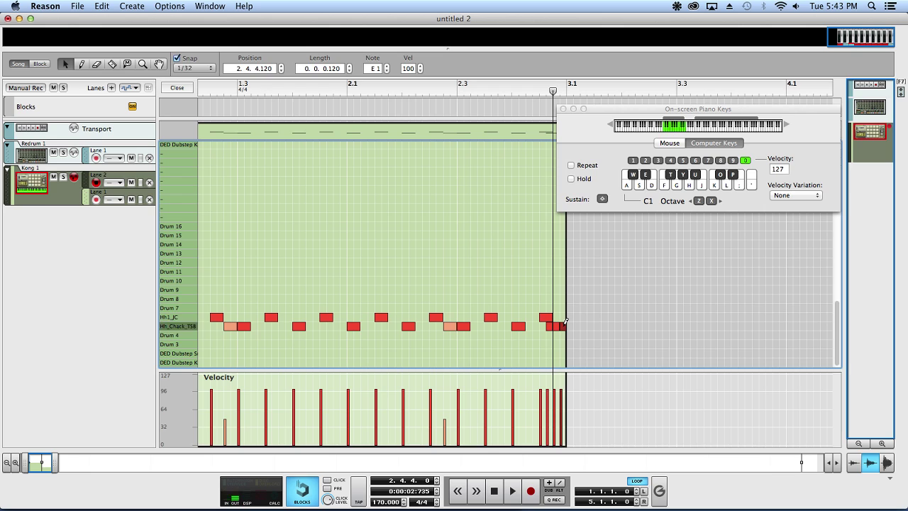
Step: Soften the roll velocities (last note 28, middle about 64) and return to the arrangement
{"action": "left_click", "coordinate": [549, 423]}
{"action": "left_click", "coordinate": [561, 428]}
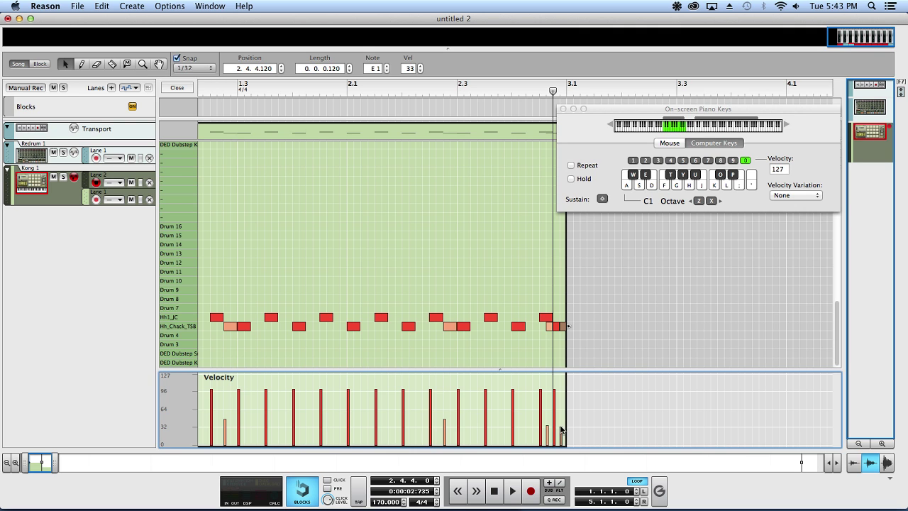
{"action": "scroll", "coordinate": [556, 408], "scroll_direction": "up", "scroll_amount": 4}
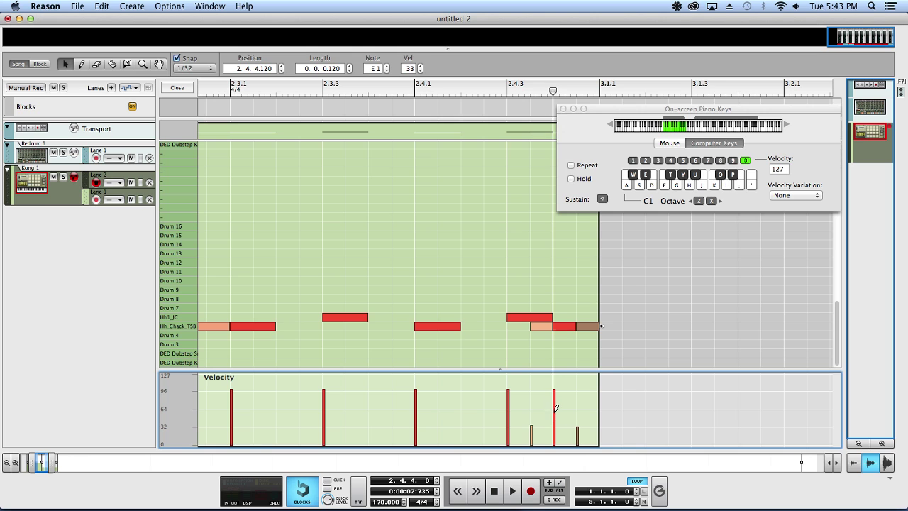
{"action": "left_click", "coordinate": [555, 409]}
{"action": "scroll", "coordinate": [555, 414], "scroll_direction": "down", "scroll_amount": 2}
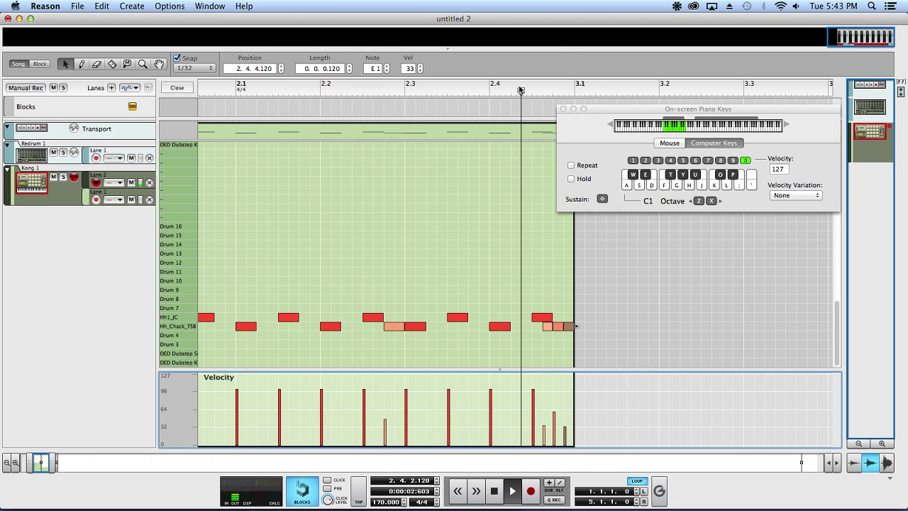
{"action": "scroll", "coordinate": [516, 135], "scroll_direction": "down", "scroll_amount": 2}
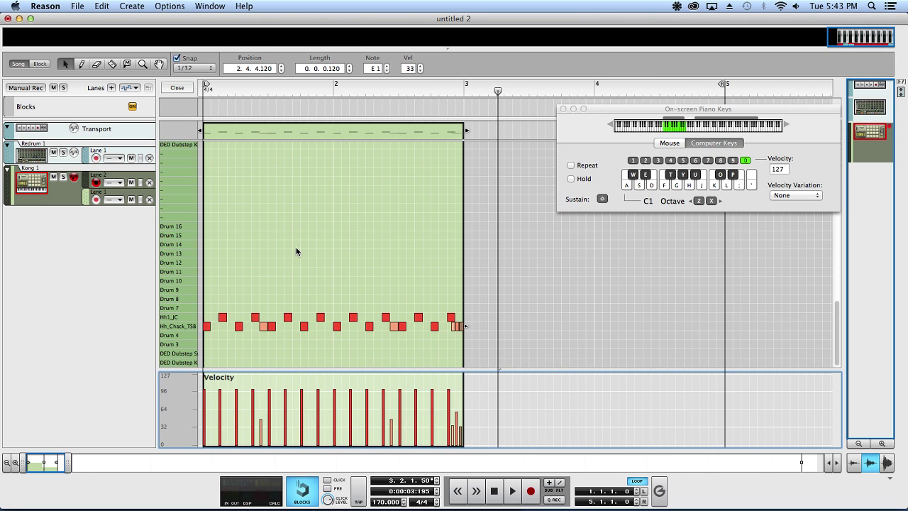
{"action": "key", "text": "super+e"}
Step: Copy the hi-hat clip across bars 3–5 and play the song from the start
{"action": "left_click_drag", "start_coordinate": [262, 186], "coordinate": [383, 194]}
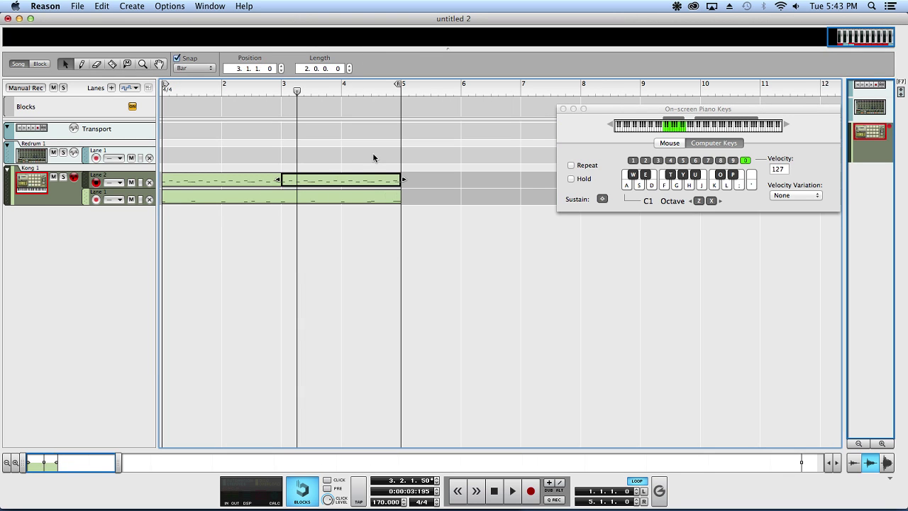
{"action": "left_click", "coordinate": [342, 90]}
{"action": "key", "text": "Return"}
{"action": "key", "text": "space"}
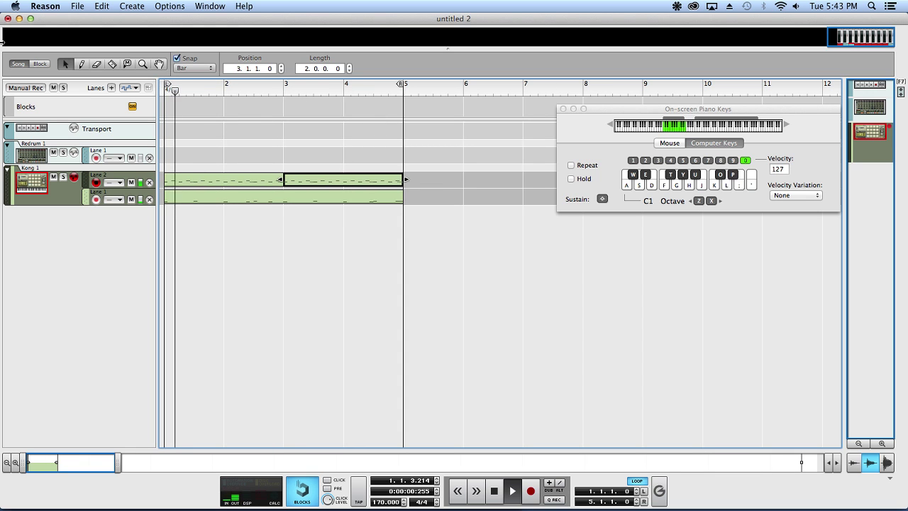
Step: In Kong's rack, select pad 5 and send the Hh_Chack_TSB drum to Output 5-6
{"action": "key", "text": "F6"}
{"action": "scroll", "coordinate": [284, 362], "scroll_direction": "down", "scroll_amount": 3}
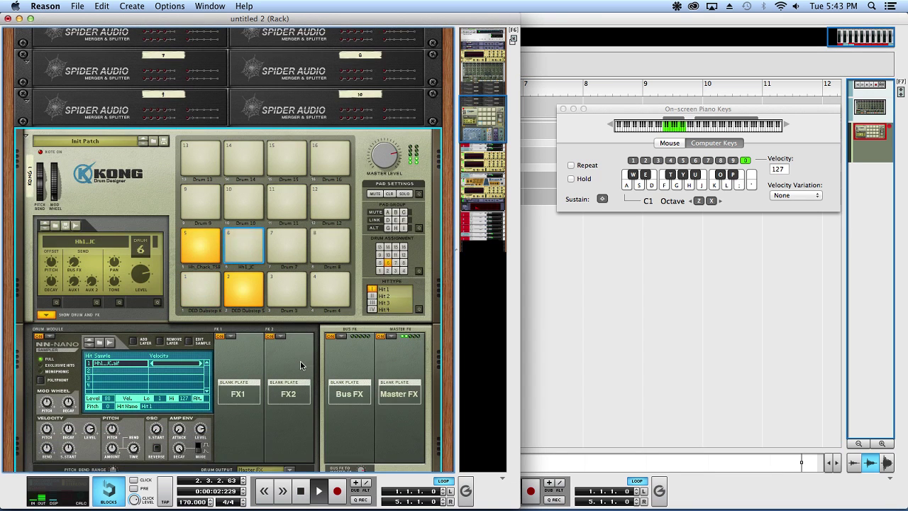
{"action": "scroll", "coordinate": [300, 361], "scroll_direction": "down", "scroll_amount": 1}
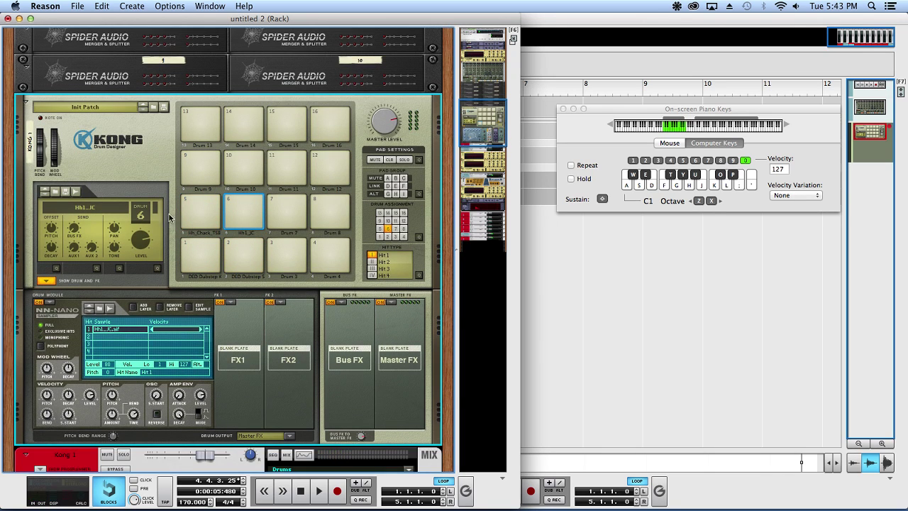
{"action": "left_click", "coordinate": [200, 217]}
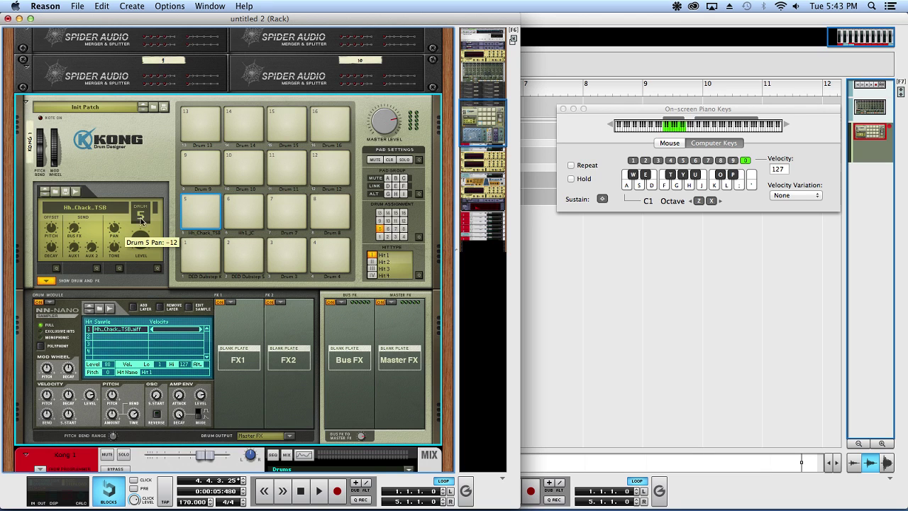
{"action": "key", "text": "space"}
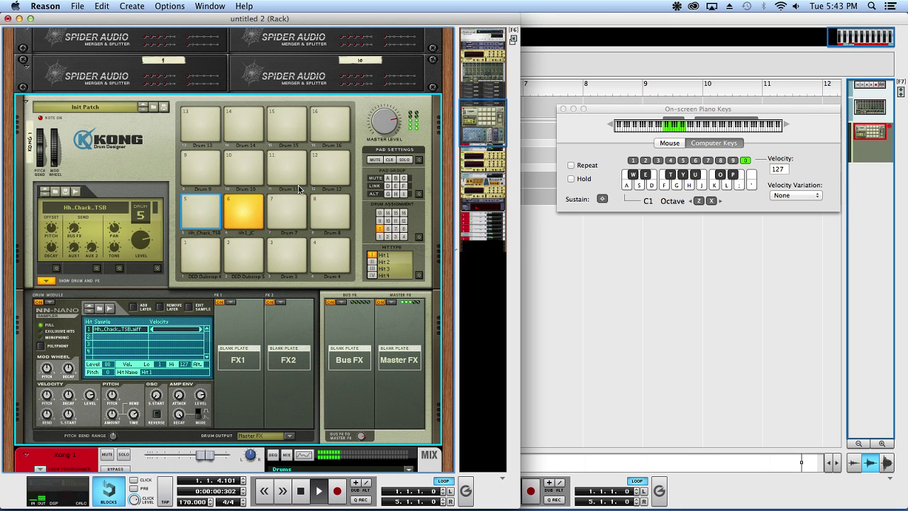
{"action": "scroll", "coordinate": [410, 239], "scroll_direction": "down", "scroll_amount": 5}
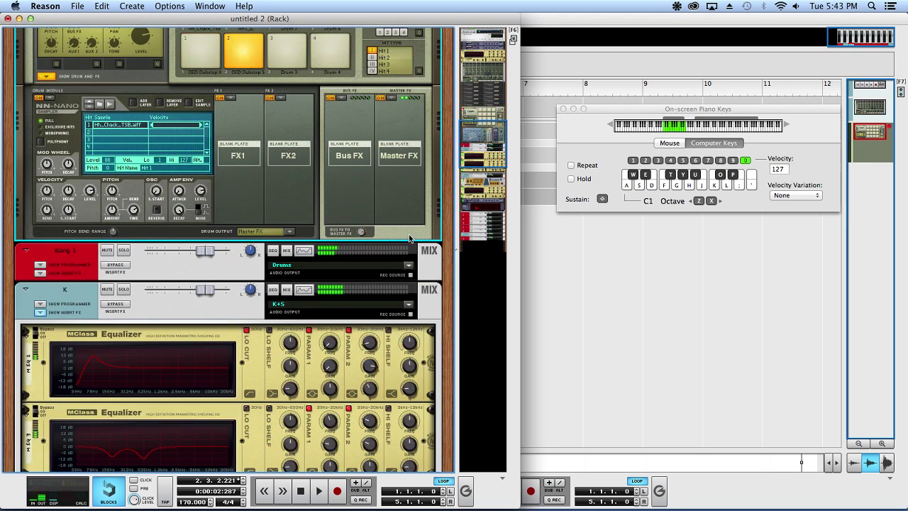
{"action": "scroll", "coordinate": [248, 215], "scroll_direction": "down", "scroll_amount": 1}
{"action": "scroll", "coordinate": [248, 223], "scroll_direction": "up", "scroll_amount": 2}
{"action": "left_click", "coordinate": [288, 286]}
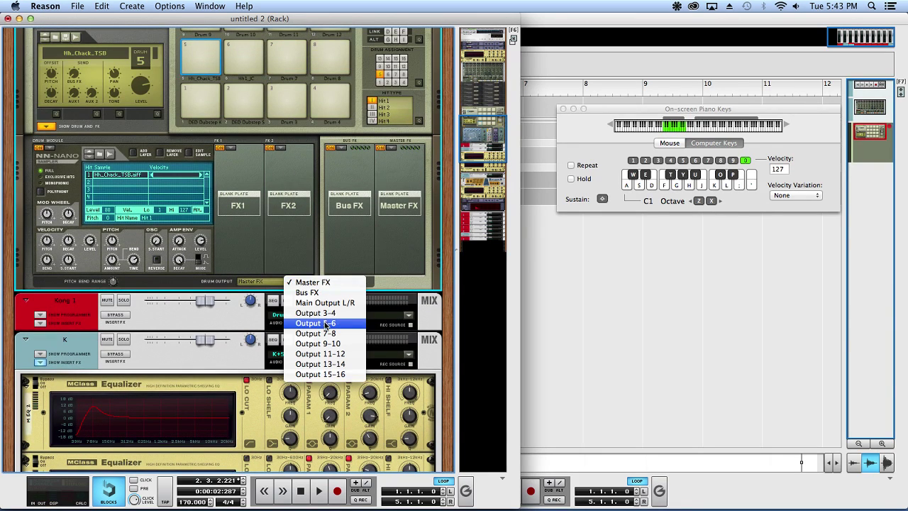
{"action": "left_click", "coordinate": [313, 327]}
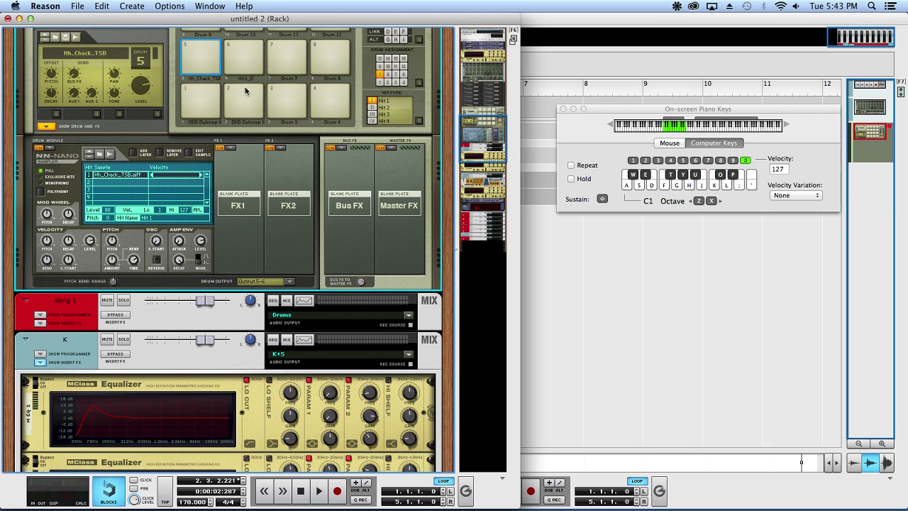
Step: Route drum 6 (Hh1_JC) to Output 5-6 too and expand the HH channel's insert effects
{"action": "left_click", "coordinate": [243, 57]}
{"action": "left_click", "coordinate": [290, 285]}
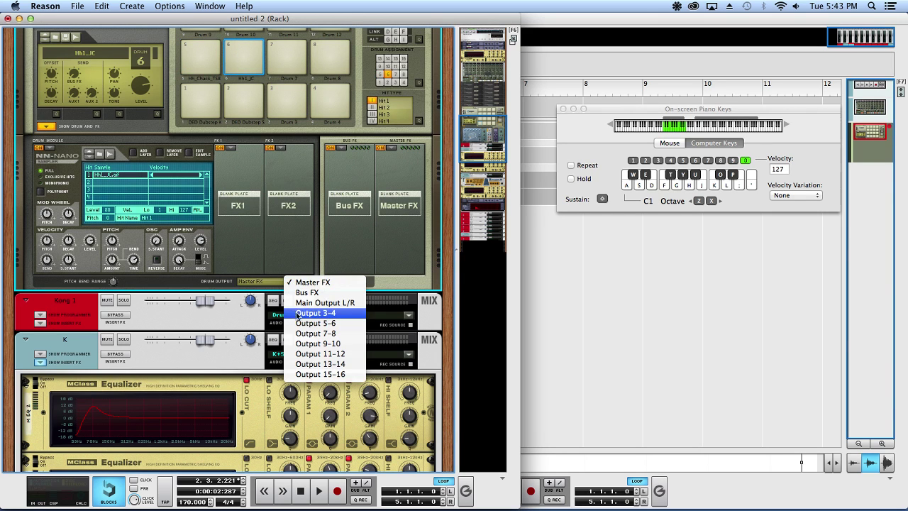
{"action": "left_click", "coordinate": [300, 324]}
{"action": "scroll", "coordinate": [177, 284], "scroll_direction": "down", "scroll_amount": 20}
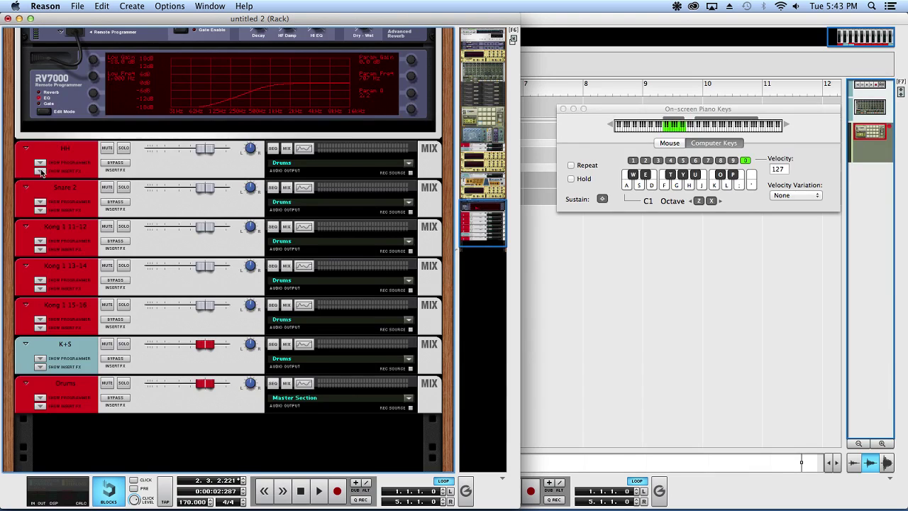
{"action": "left_click", "coordinate": [42, 173]}
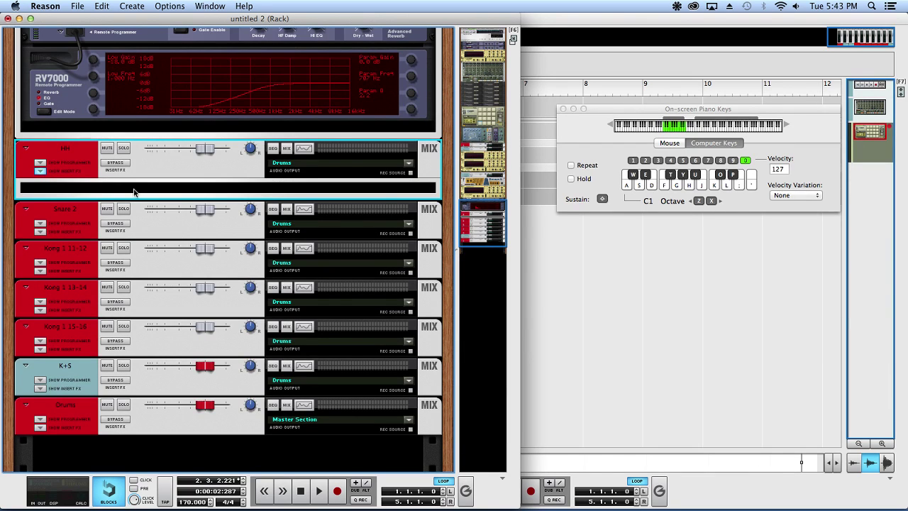
Step: Insert a Scream 4 distortion on the HH channel, start playback and solo HH
{"action": "right_click", "coordinate": [133, 190]}
{"action": "mouse_move", "coordinate": [183, 282]}
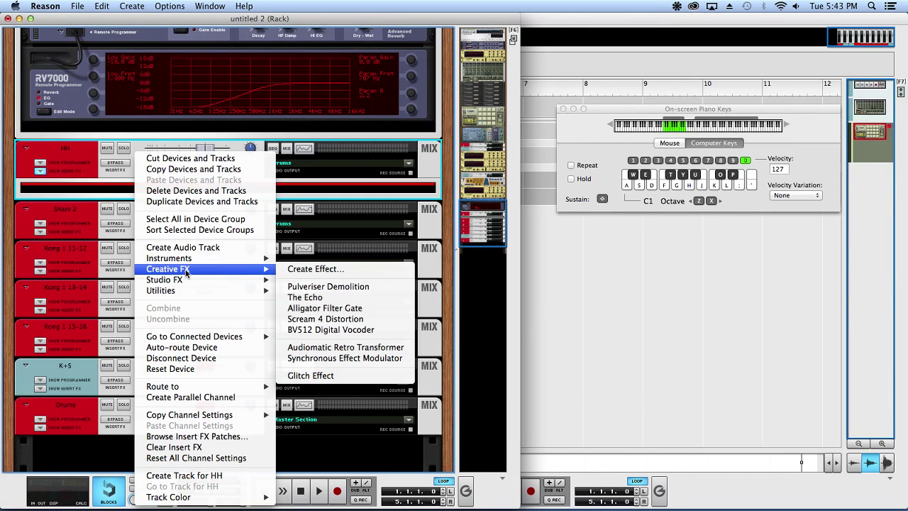
{"action": "left_click", "coordinate": [309, 319]}
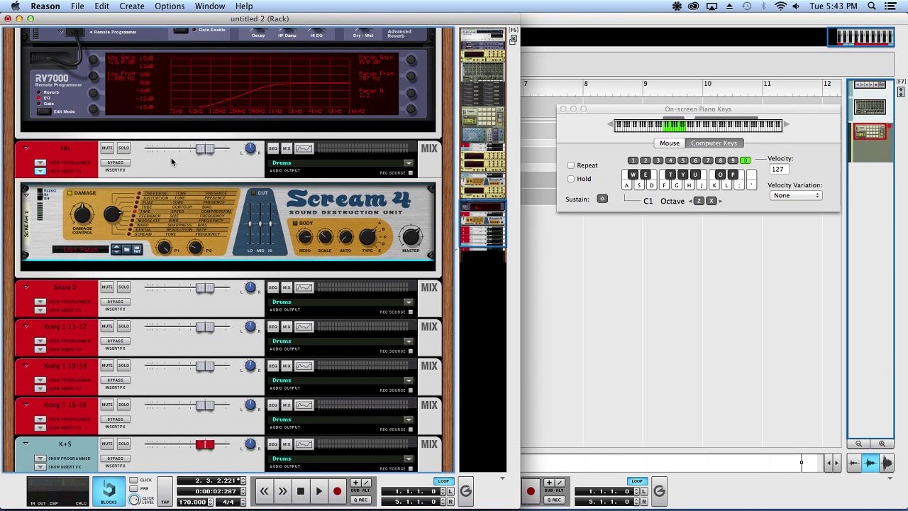
{"action": "key", "text": "space"}
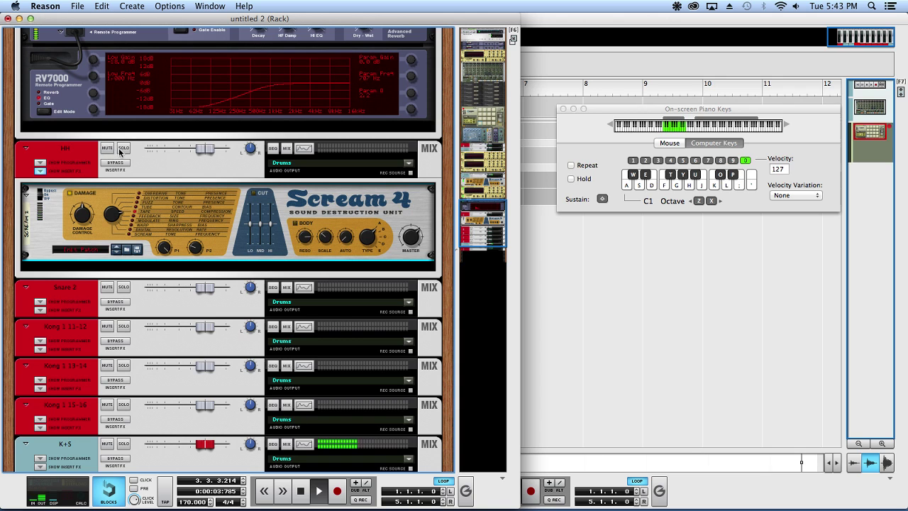
{"action": "left_click", "coordinate": [124, 148]}
Step: Reassign Kong's hi-hat drums, moving one to Output 7-8 and changing Hh_Chack_TSB's output
{"action": "scroll", "coordinate": [135, 155], "scroll_direction": "up", "scroll_amount": 10}
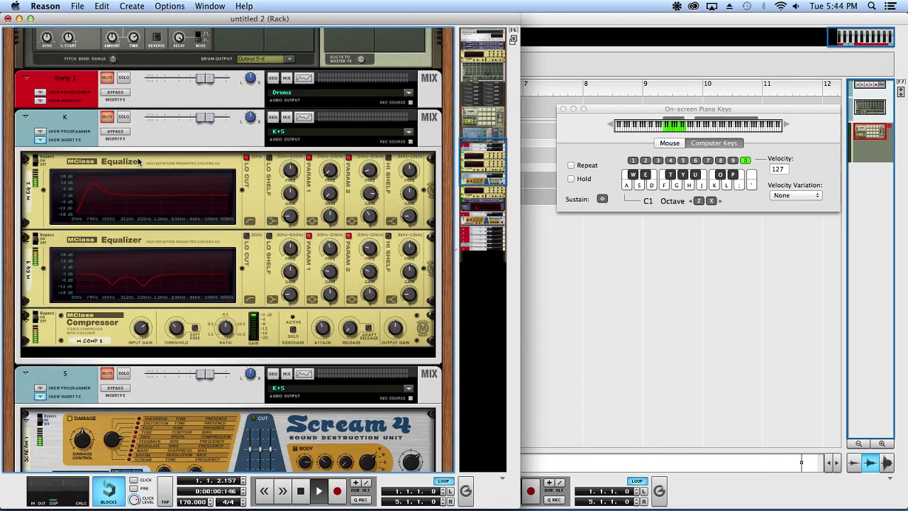
{"action": "scroll", "coordinate": [171, 170], "scroll_direction": "up", "scroll_amount": 5}
{"action": "left_click", "coordinate": [290, 235]}
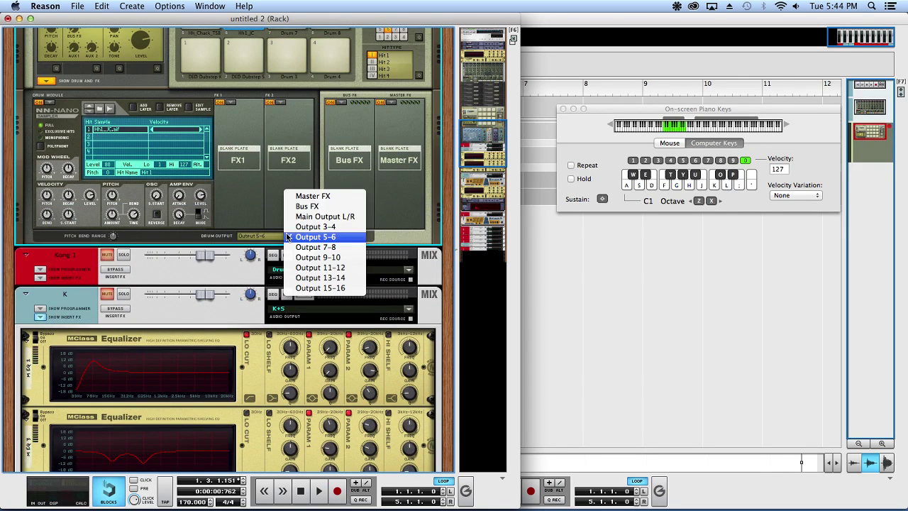
{"action": "left_click", "coordinate": [298, 245]}
{"action": "scroll", "coordinate": [199, 39], "scroll_direction": "up", "scroll_amount": 1}
{"action": "left_click", "coordinate": [191, 32]}
{"action": "left_click", "coordinate": [289, 259]}
{"action": "left_click", "coordinate": [298, 272]}
{"action": "scroll", "coordinate": [283, 261], "scroll_direction": "down", "scroll_amount": 10}
{"action": "key", "text": "space"}
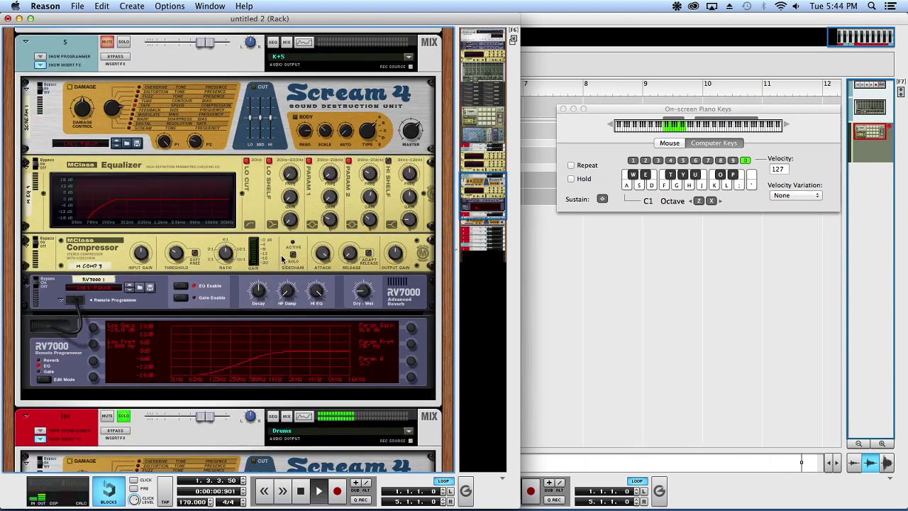
{"action": "scroll", "coordinate": [273, 259], "scroll_direction": "down", "scroll_amount": 4}
{"action": "scroll", "coordinate": [220, 351], "scroll_direction": "down", "scroll_amount": 1}
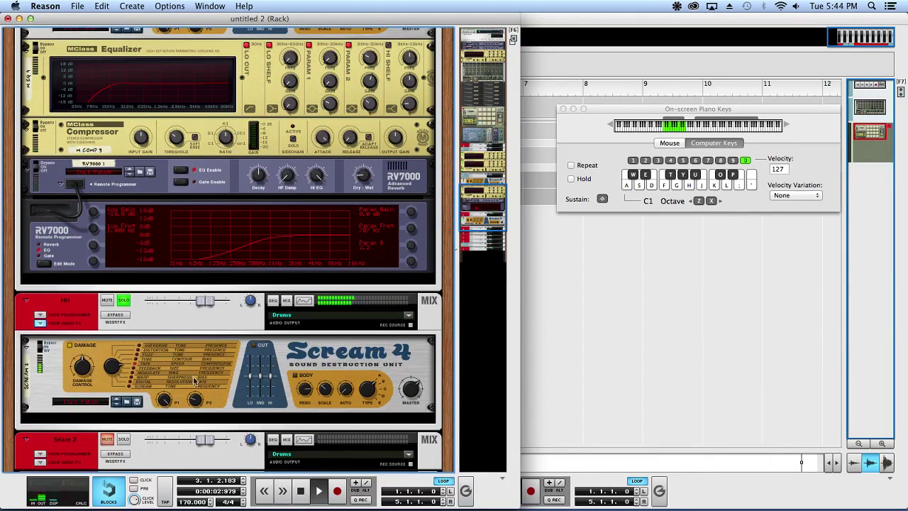
Step: Open HH's spectrum analyzer, then add an MClass Equalizer after Scream 4 with Parametric 1 enabled
{"action": "left_click", "coordinate": [303, 301]}
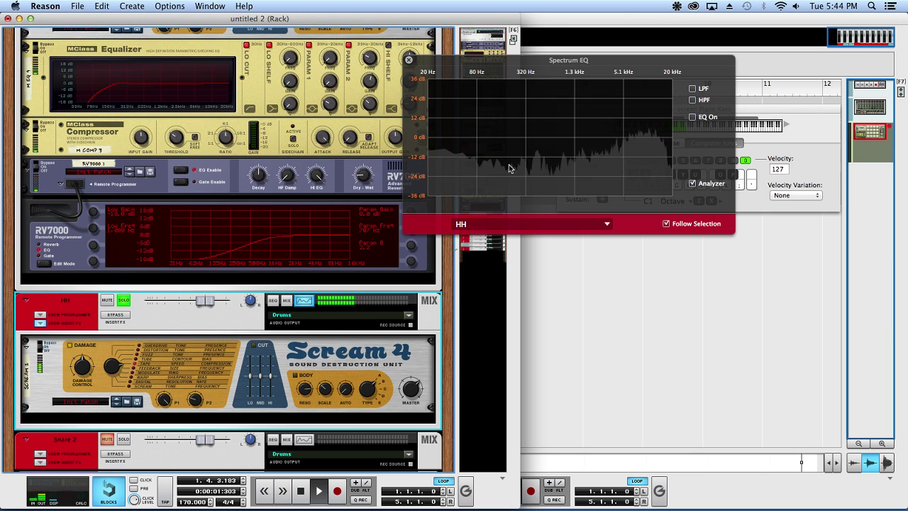
{"action": "scroll", "coordinate": [226, 440], "scroll_direction": "down", "scroll_amount": 1}
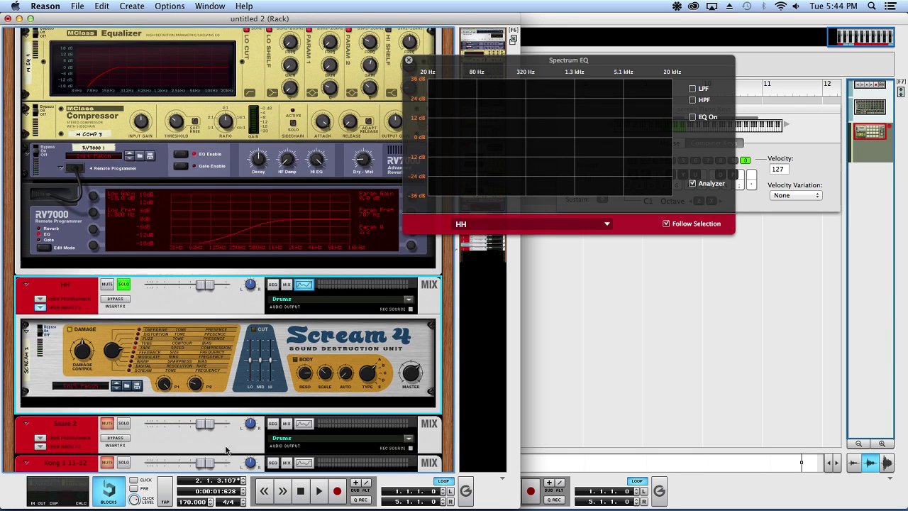
{"action": "right_click", "coordinate": [258, 405]}
{"action": "mouse_move", "coordinate": [301, 281]}
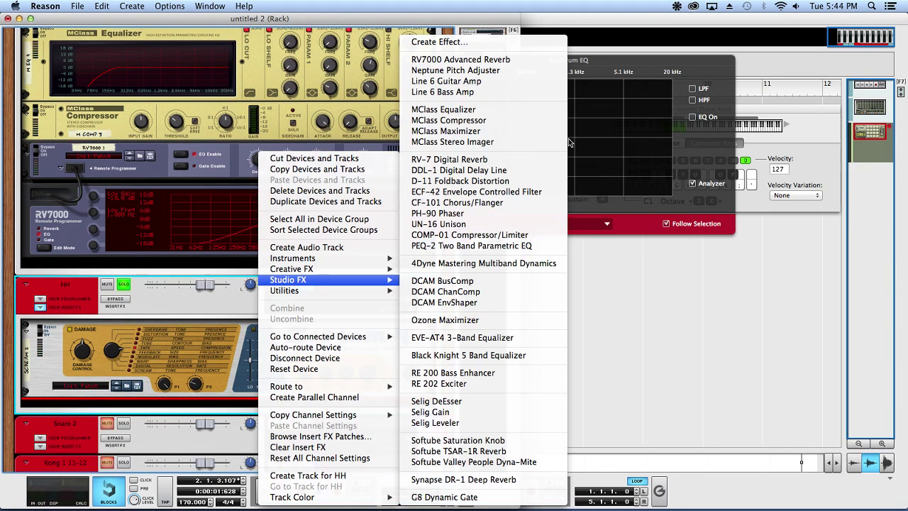
{"action": "left_click", "coordinate": [504, 110]}
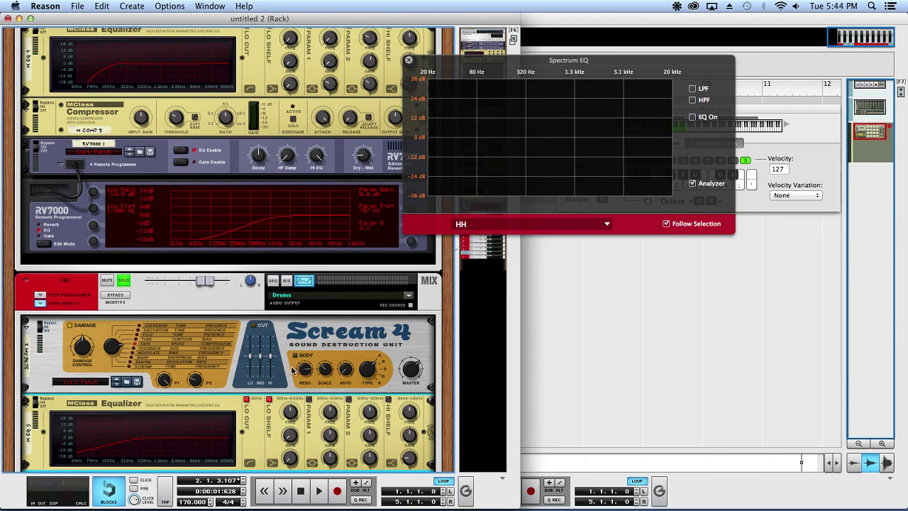
{"action": "left_click", "coordinate": [309, 398]}
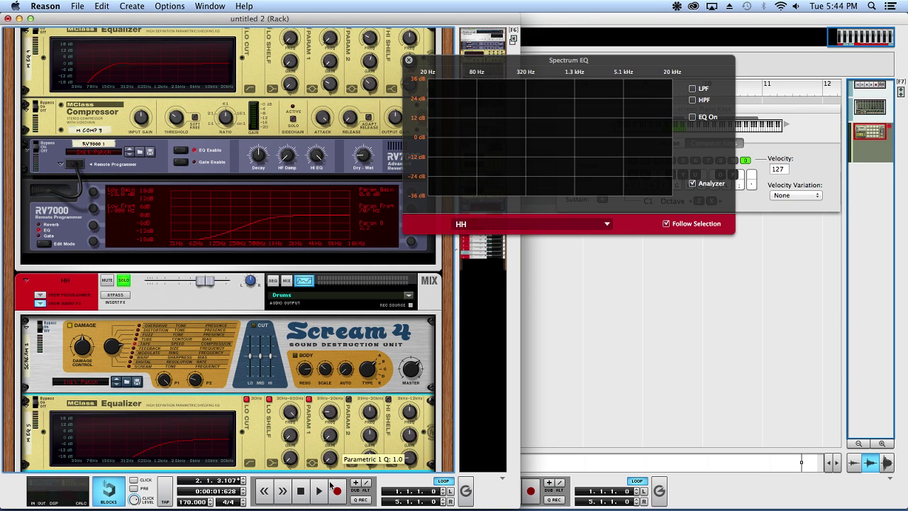
Step: Start playback and insert an RV7000 Advanced Reverb after the HH channel's MClass Equalizer
{"action": "left_click", "coordinate": [319, 491]}
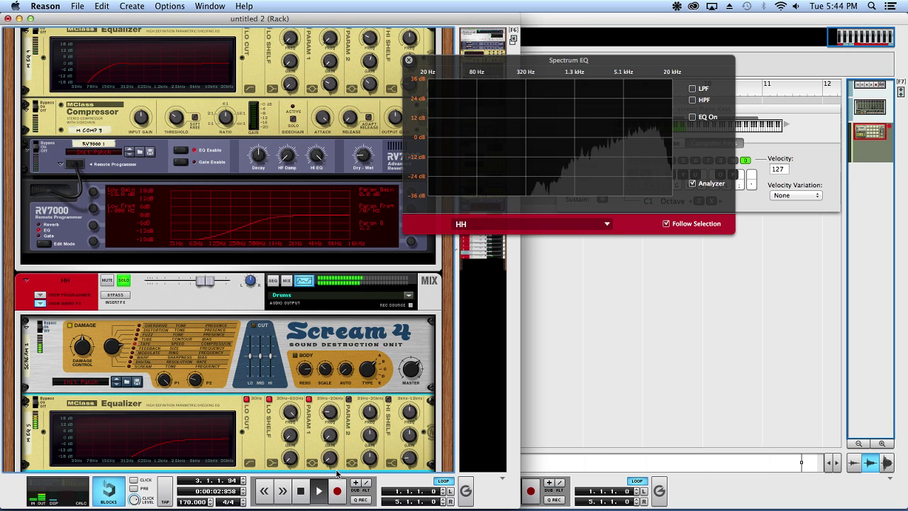
{"action": "scroll", "coordinate": [338, 465], "scroll_direction": "down", "scroll_amount": 3}
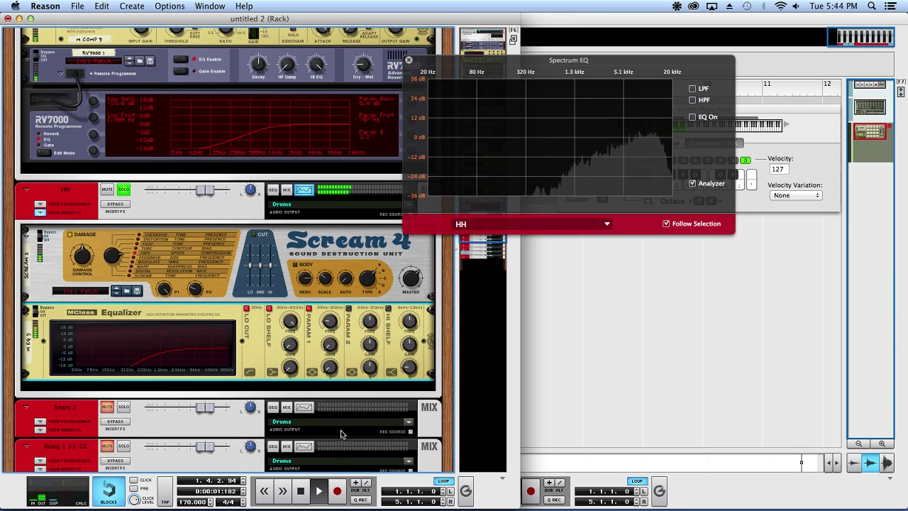
{"action": "right_click", "coordinate": [316, 386]}
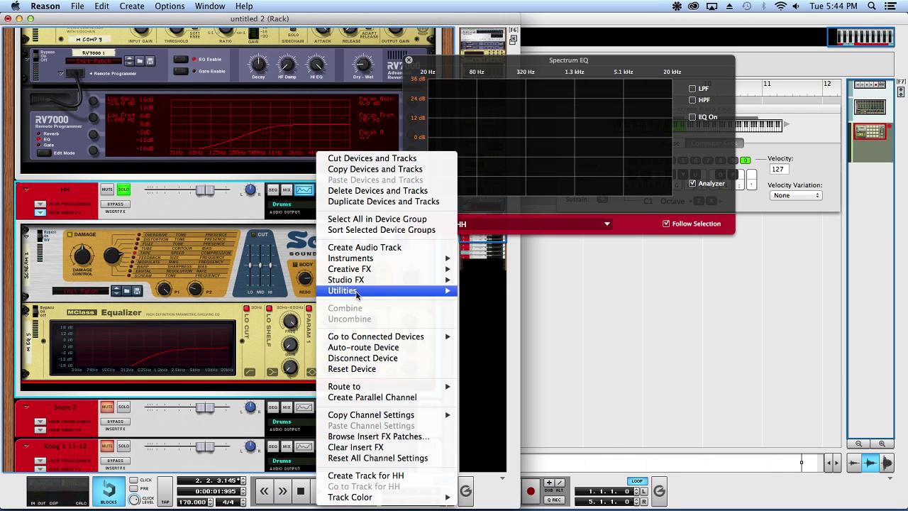
{"action": "mouse_move", "coordinate": [359, 285]}
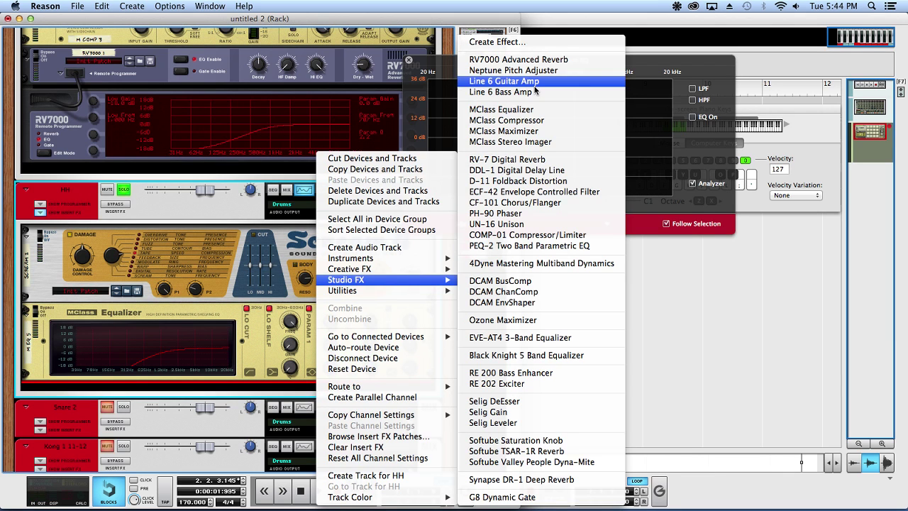
{"action": "left_click", "coordinate": [532, 60]}
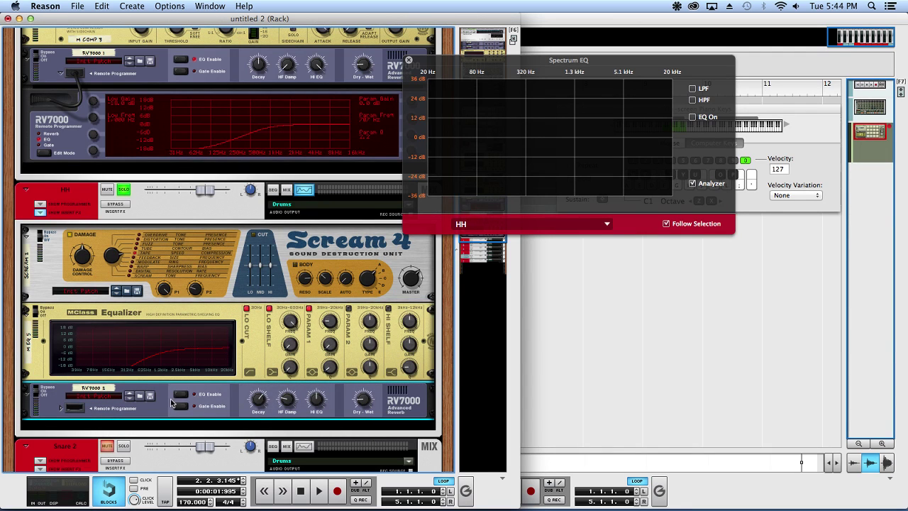
Step: Switch the RV7000 algorithm from Hall to Plate and lower its low-frequency EQ gain
{"action": "left_click", "coordinate": [58, 406]}
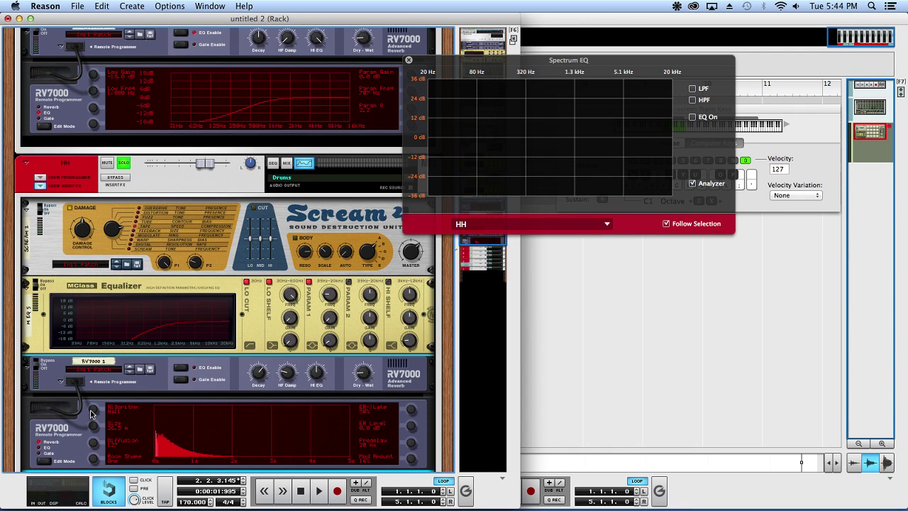
{"action": "left_click_drag", "start_coordinate": [90, 412], "coordinate": [92, 405]}
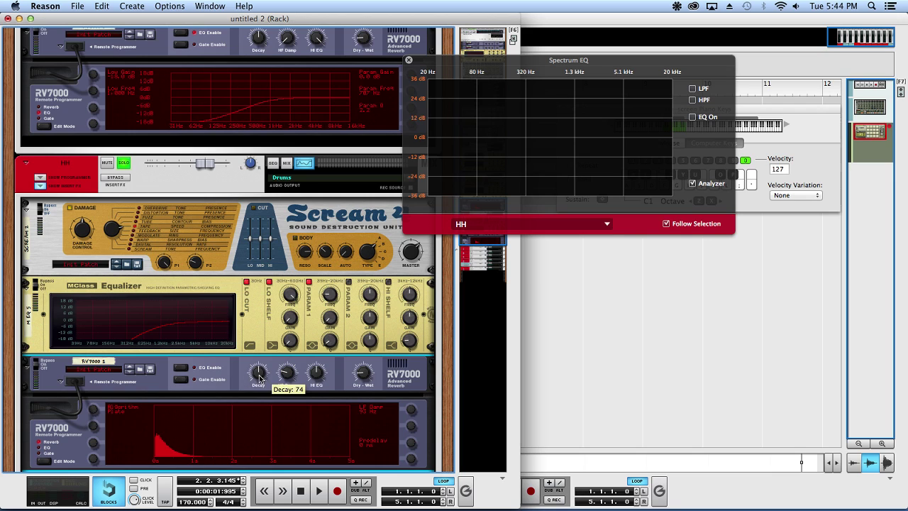
{"action": "left_click", "coordinate": [40, 449]}
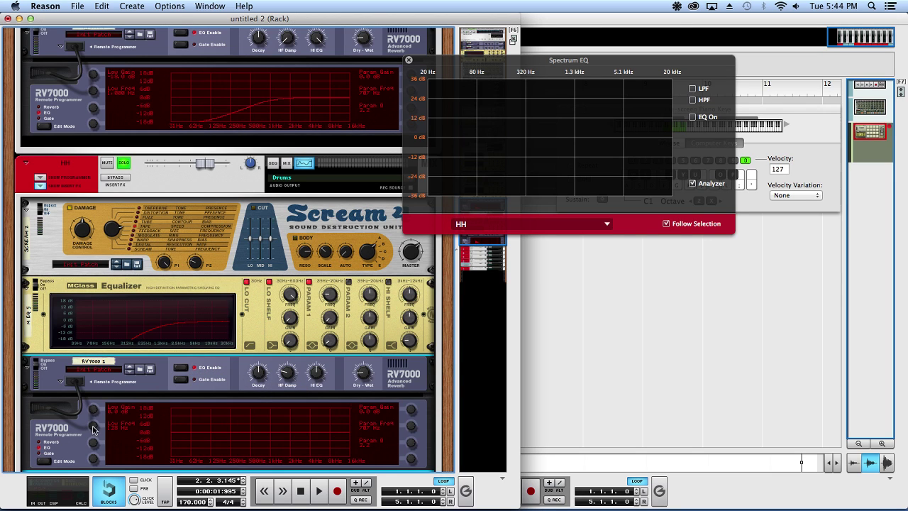
{"action": "left_click_drag", "start_coordinate": [98, 415], "coordinate": [102, 455]}
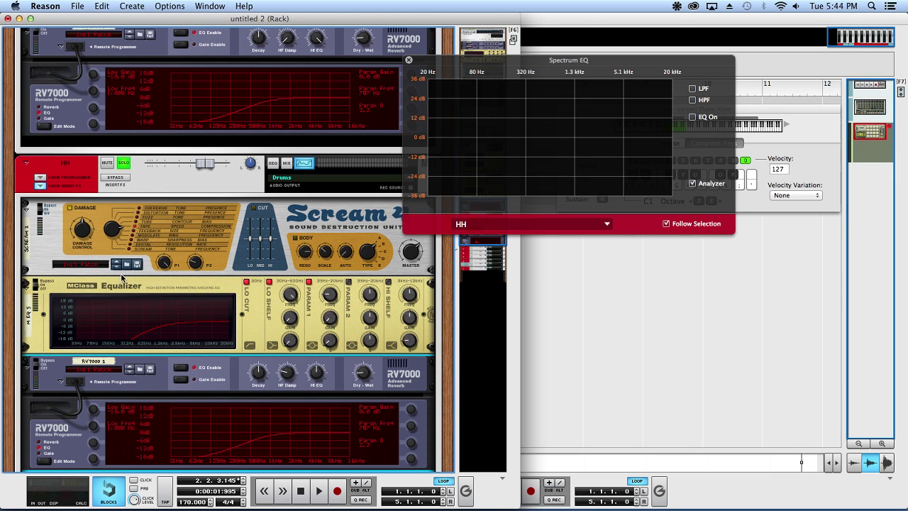
{"action": "key", "text": "space"}
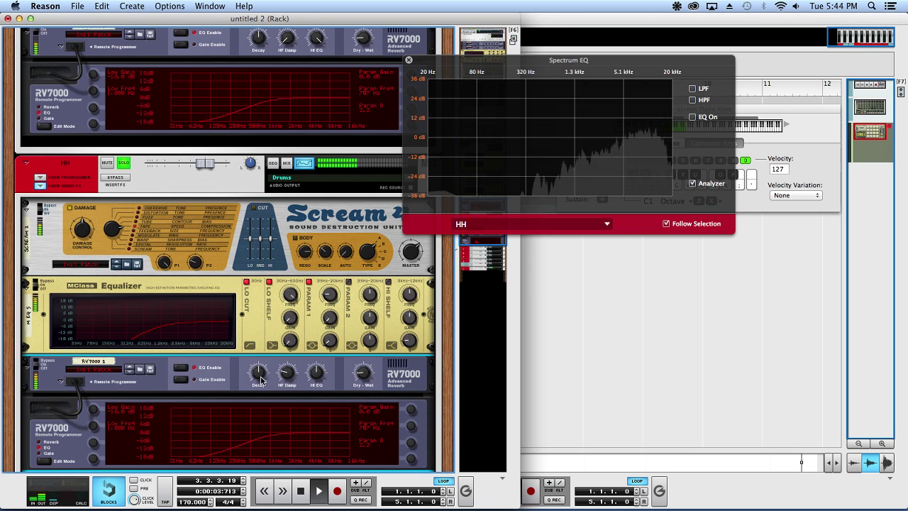
{"action": "scroll", "coordinate": [364, 381], "scroll_direction": "down", "scroll_amount": 6}
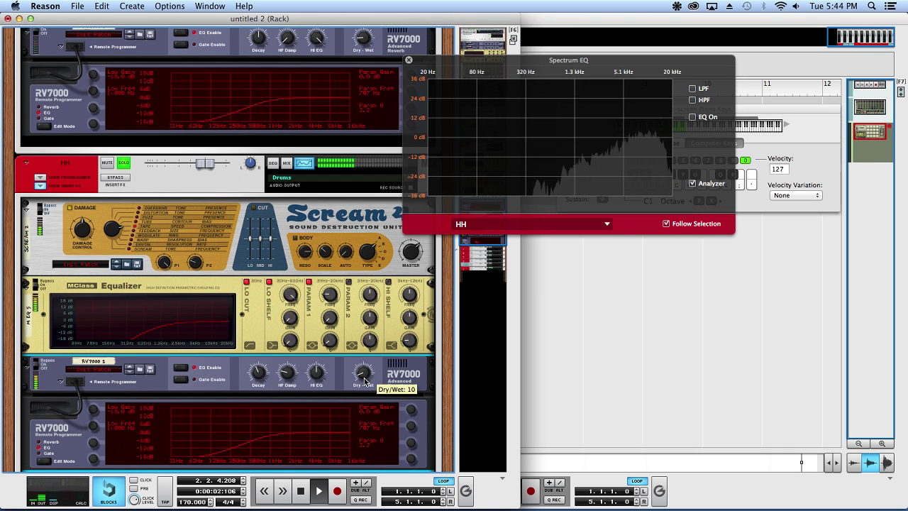
{"action": "key", "text": "space"}
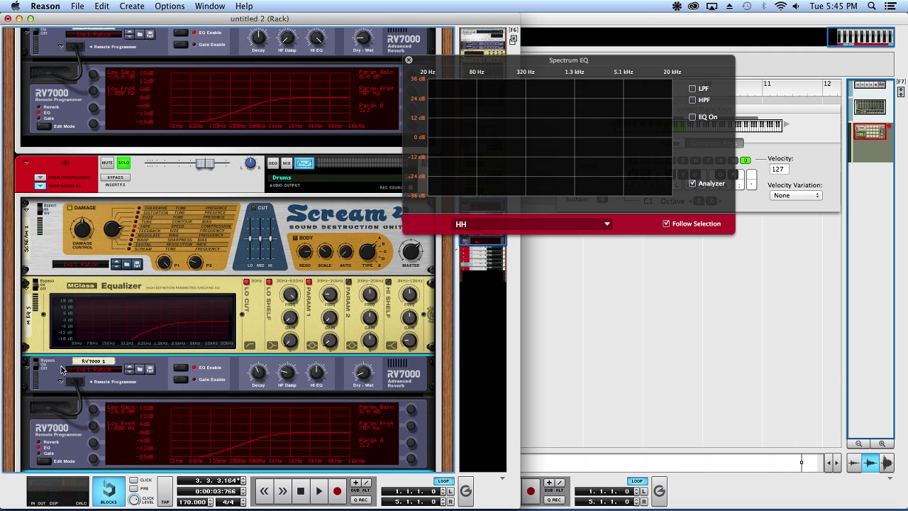
Step: Compare the hi-hat reverb bypassed versus on, leave it on, and unsolo HH
{"action": "key", "text": "space"}
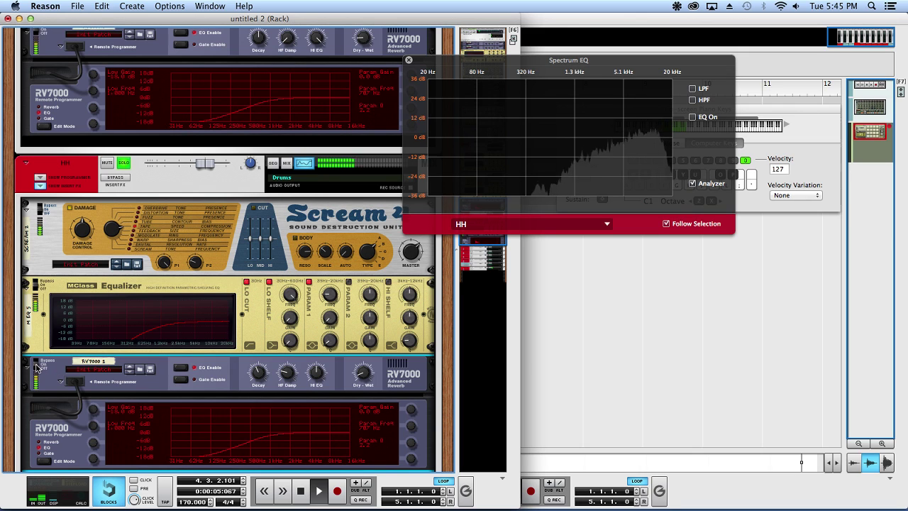
{"action": "left_click", "coordinate": [36, 367]}
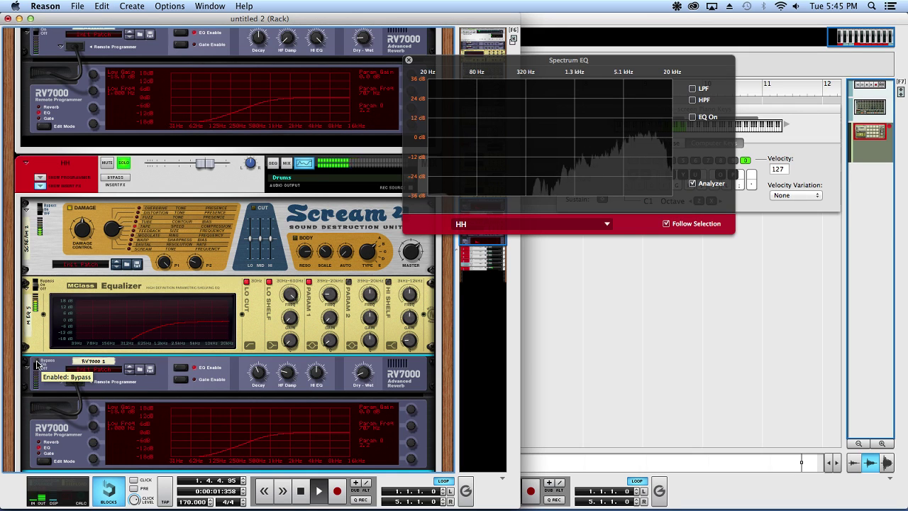
{"action": "left_click", "coordinate": [37, 367]}
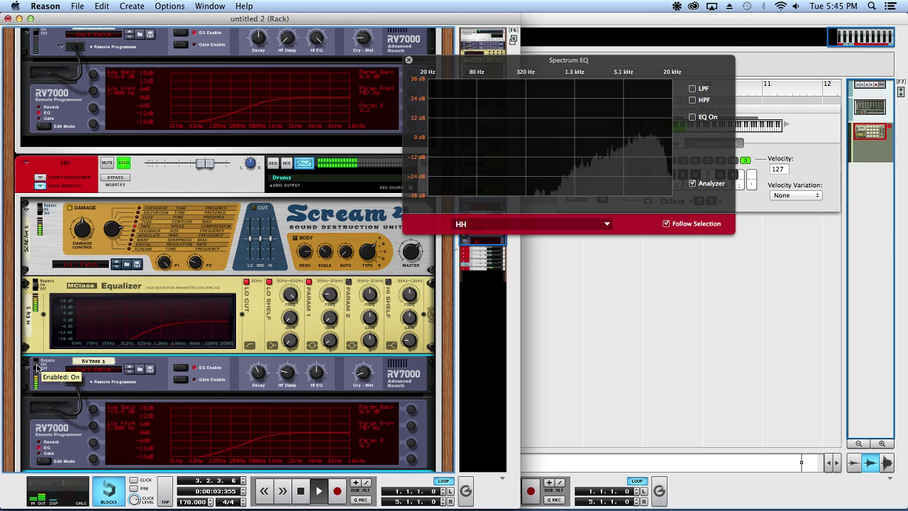
{"action": "key", "text": "space"}
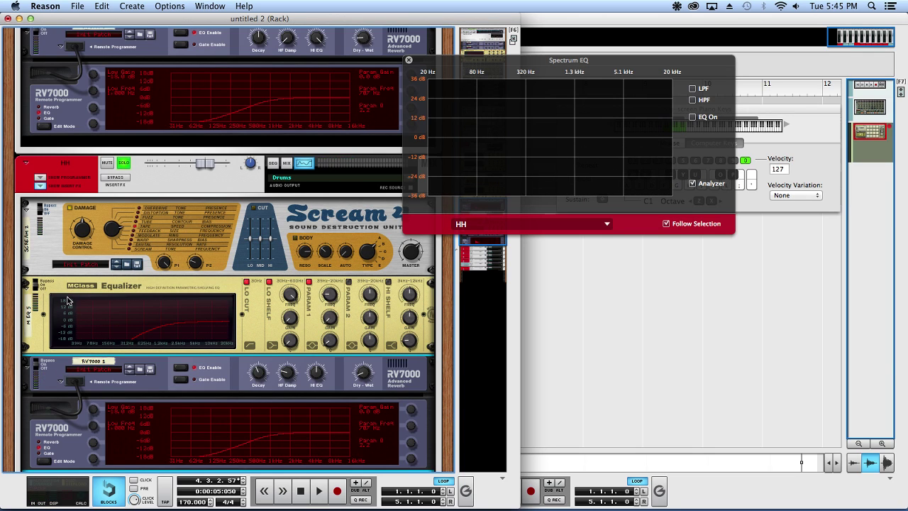
{"action": "left_click", "coordinate": [122, 162]}
Step: With the full kit playing, select the S channel and pull HH down to -7.71 dB
{"action": "key", "text": "space"}
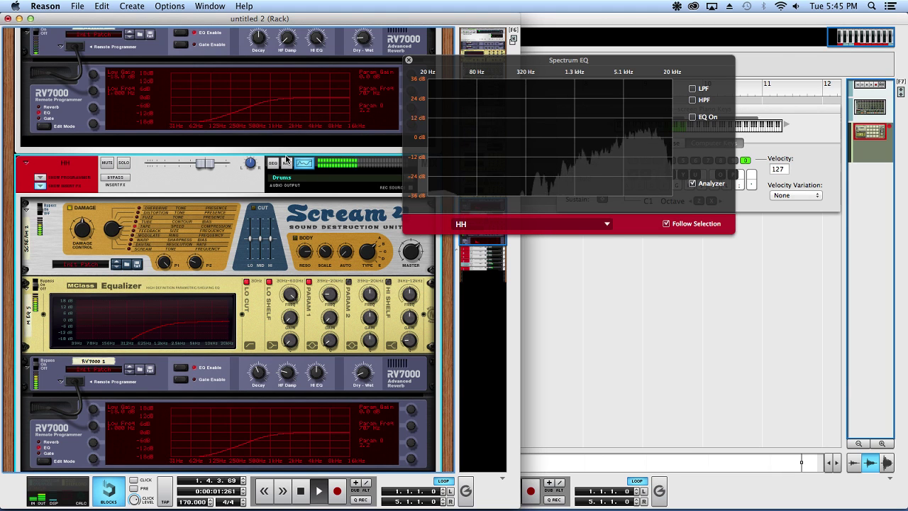
{"action": "scroll", "coordinate": [381, 137], "scroll_direction": "up", "scroll_amount": 10}
{"action": "left_click", "coordinate": [201, 215]}
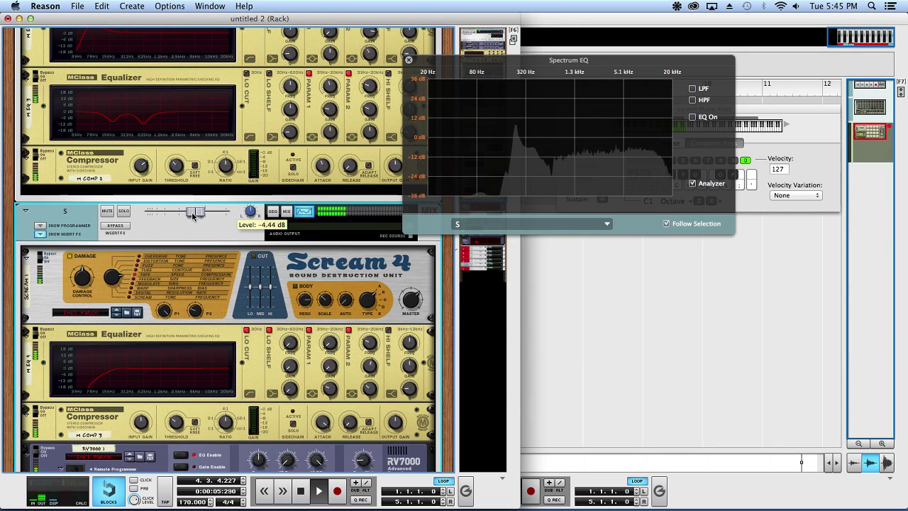
{"action": "scroll", "coordinate": [207, 290], "scroll_direction": "down", "scroll_amount": 10}
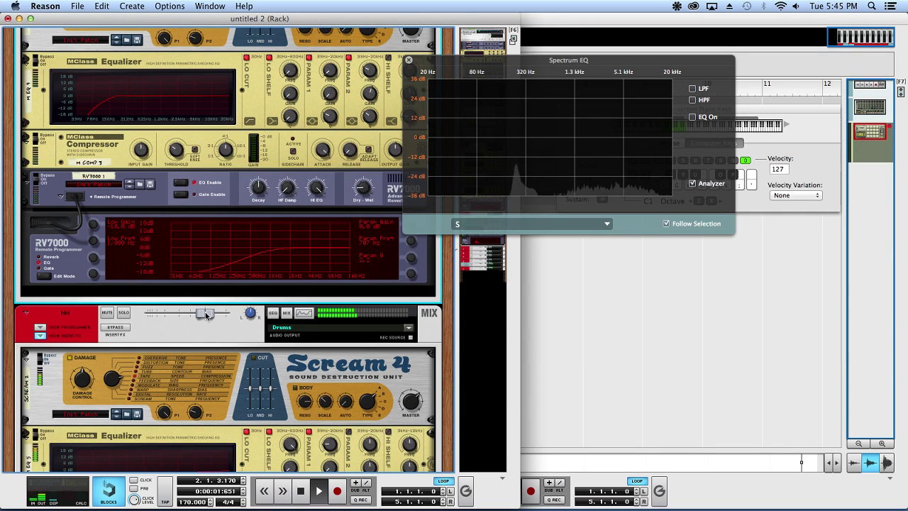
{"action": "left_click_drag", "start_coordinate": [204, 313], "coordinate": [191, 315]}
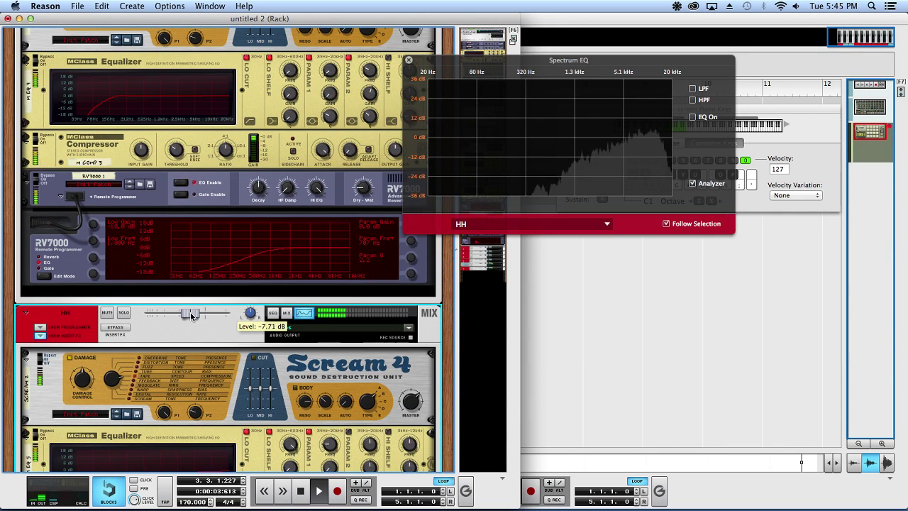
{"action": "scroll", "coordinate": [196, 307], "scroll_direction": "up", "scroll_amount": 3}
{"action": "scroll", "coordinate": [197, 307], "scroll_direction": "up", "scroll_amount": 10}
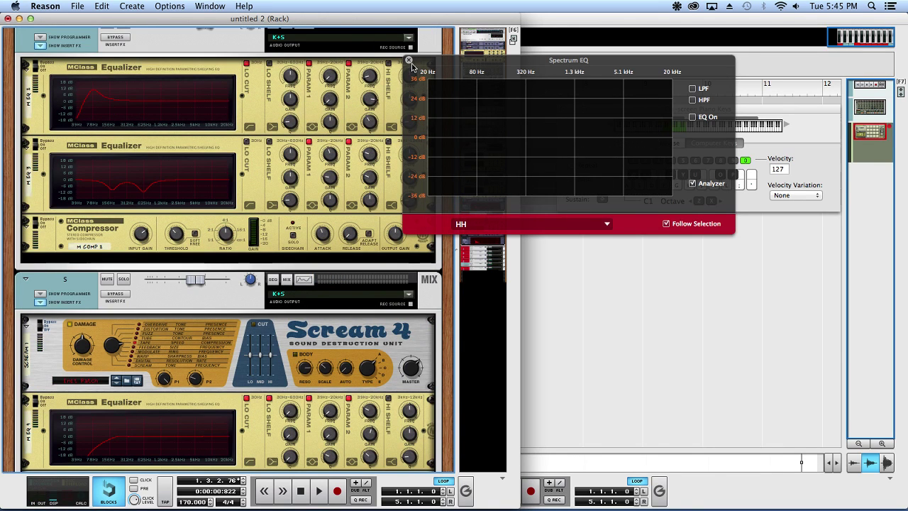
Step: Close the spectrum analyzer, reveal the mixer, and view the K+S channel's insert area without adding effects
{"action": "left_click", "coordinate": [565, 54]}
{"action": "left_click_drag", "start_coordinate": [563, 49], "coordinate": [519, 407]}
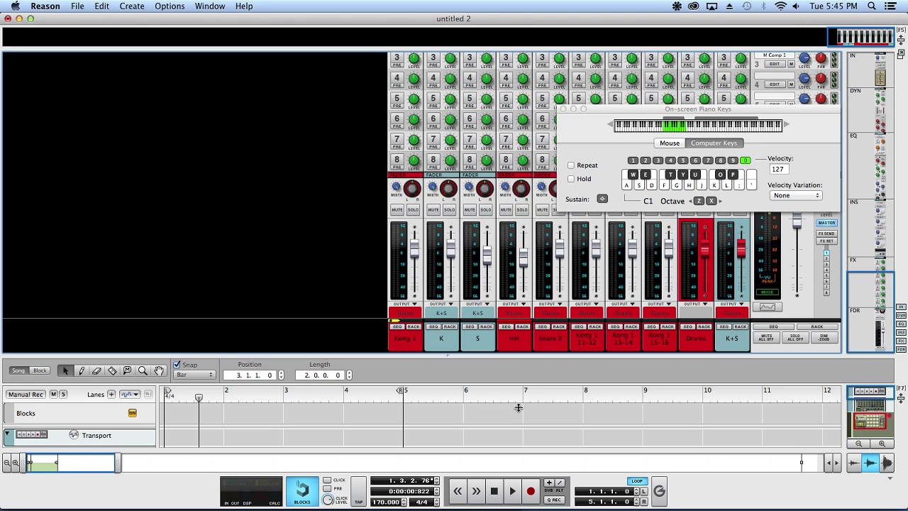
{"action": "left_click", "coordinate": [740, 326]}
{"action": "left_click", "coordinate": [39, 312]}
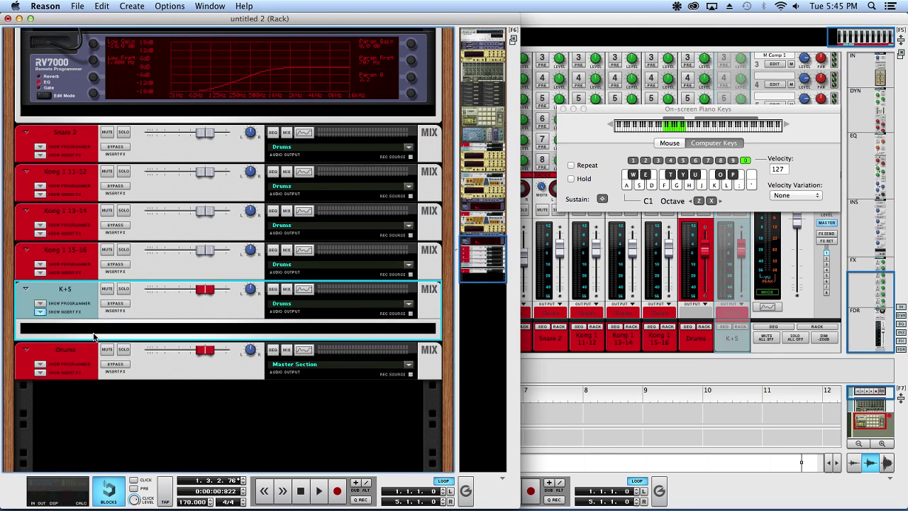
{"action": "right_click", "coordinate": [94, 337]}
{"action": "mouse_move", "coordinate": [182, 280]}
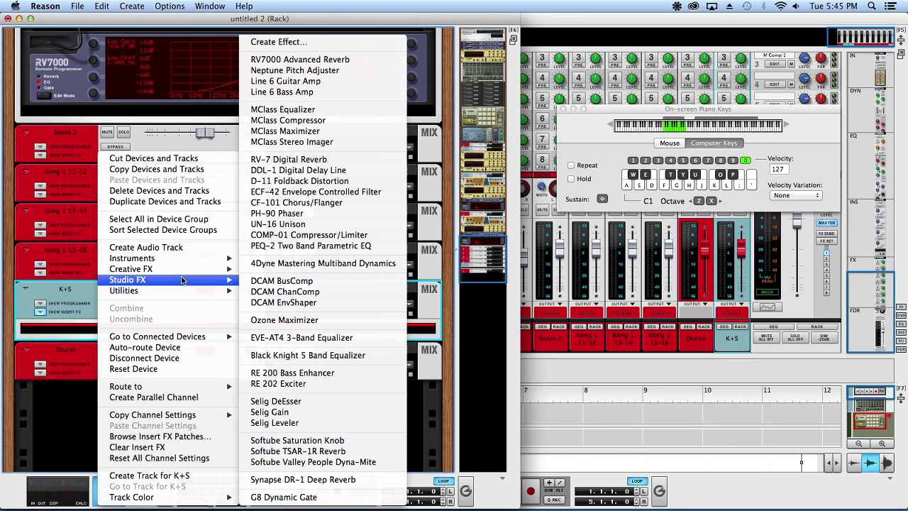
{"action": "left_click", "coordinate": [66, 294]}
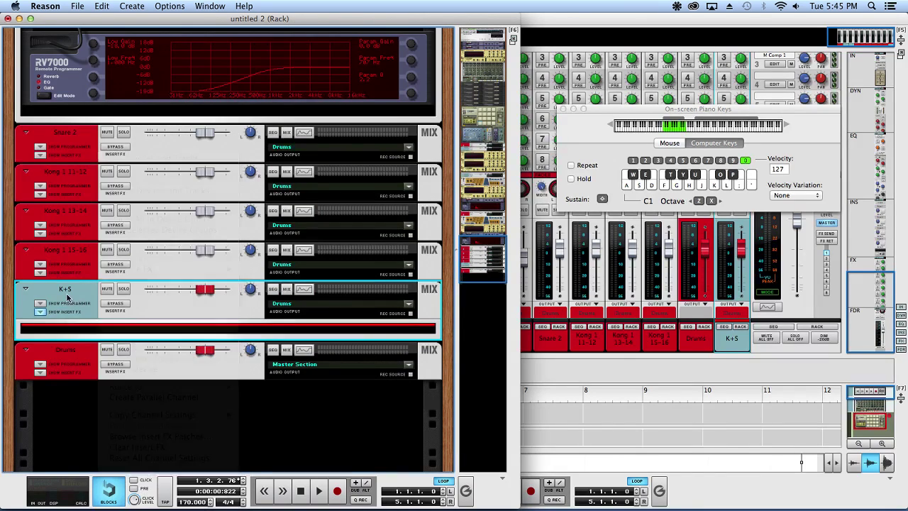
Step: Insert a Softube Saturation Knob on the Drums bus channel
{"action": "left_click", "coordinate": [41, 373]}
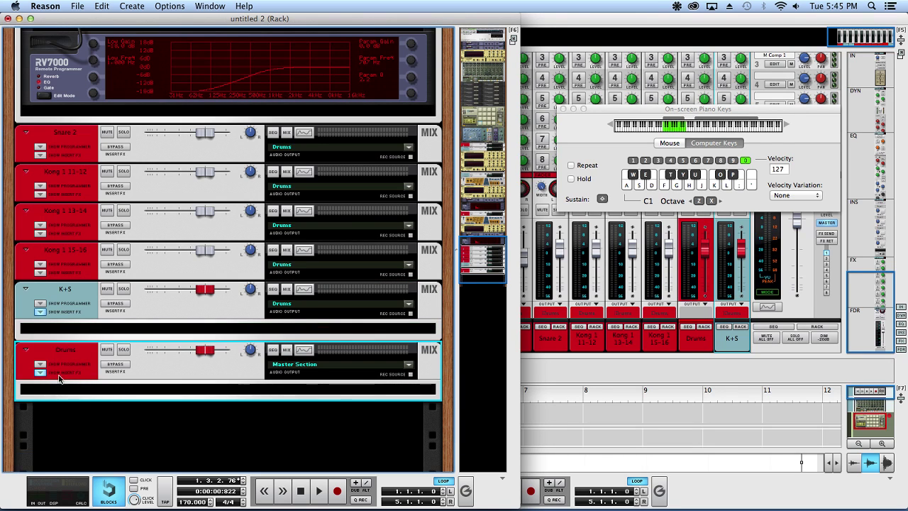
{"action": "right_click", "coordinate": [86, 394]}
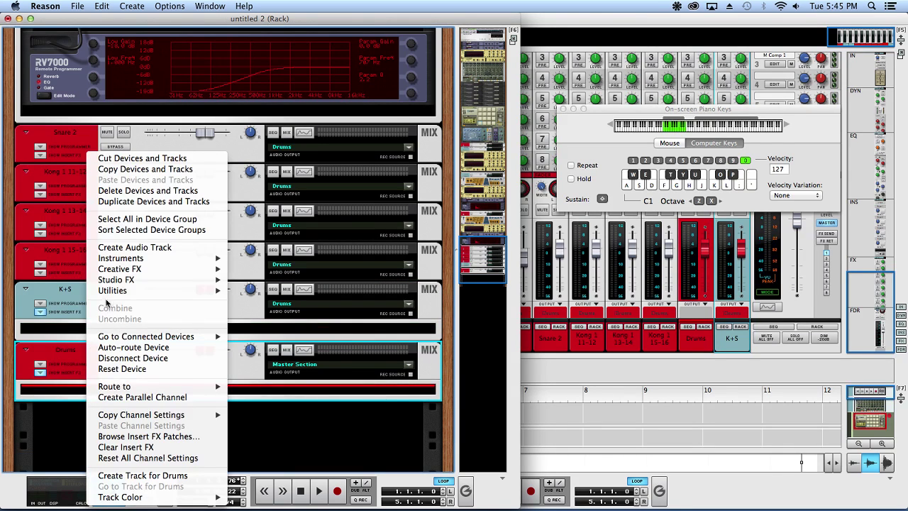
{"action": "mouse_move", "coordinate": [118, 281]}
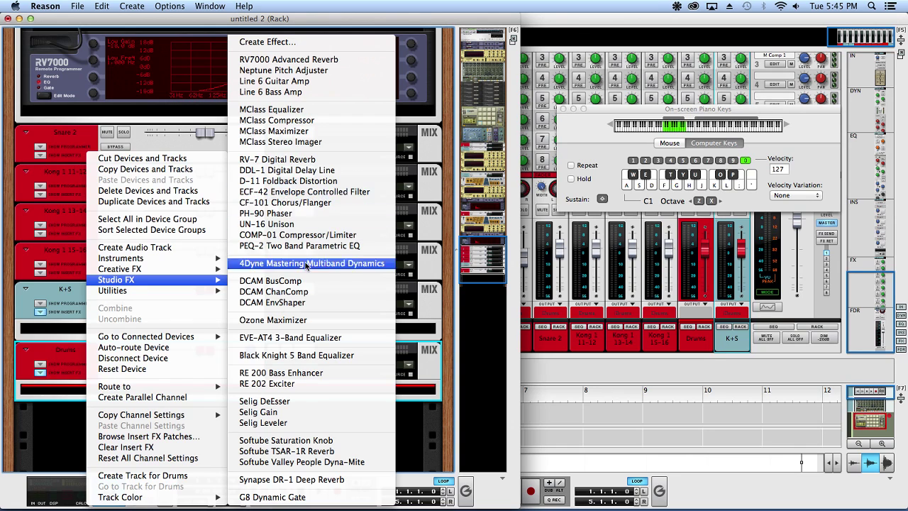
{"action": "left_click", "coordinate": [287, 441]}
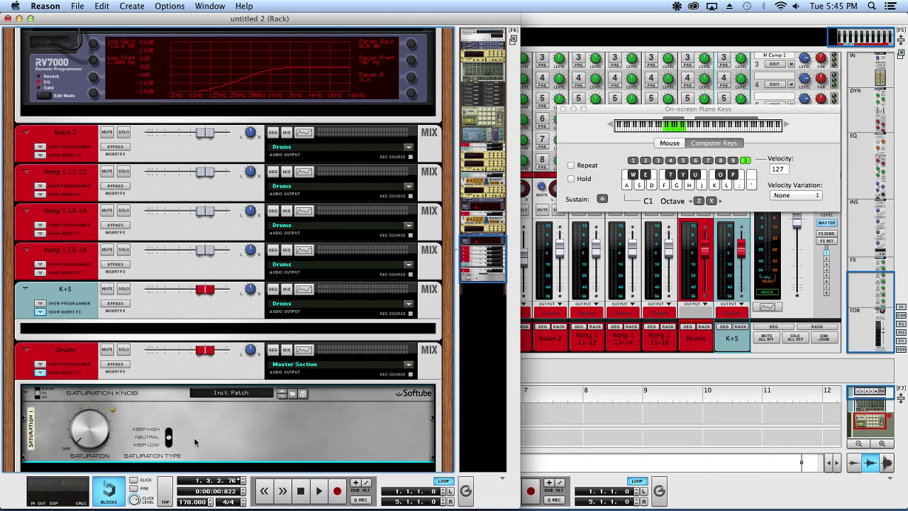
Step: During playback, raise the drum-bus saturation to about 2.8 and flip the Saturation Type switch
{"action": "key", "text": "space"}
{"action": "left_click_drag", "start_coordinate": [97, 436], "coordinate": [100, 426]}
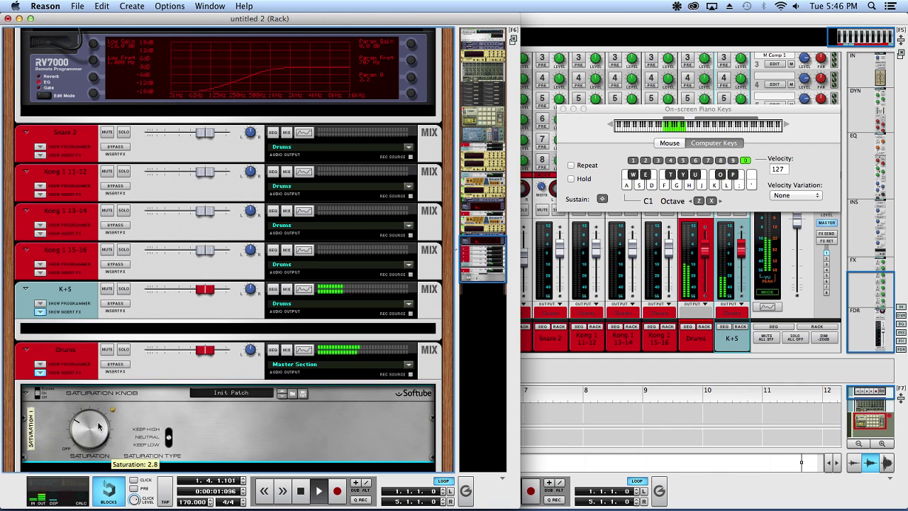
{"action": "left_click_drag", "start_coordinate": [165, 438], "coordinate": [168, 446]}
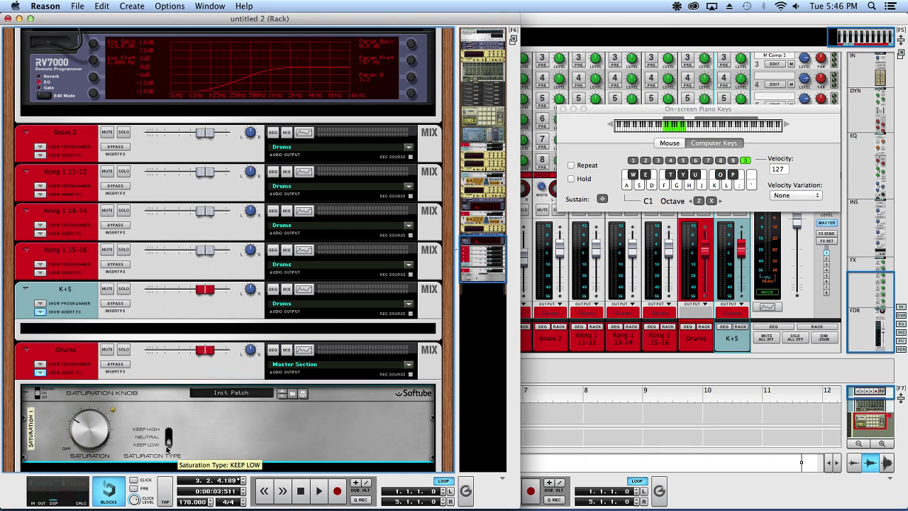
{"action": "left_click_drag", "start_coordinate": [165, 441], "coordinate": [168, 434]}
Step: Restart playback and lower the HH channel level to -14.30 dB
{"action": "key", "text": "space"}
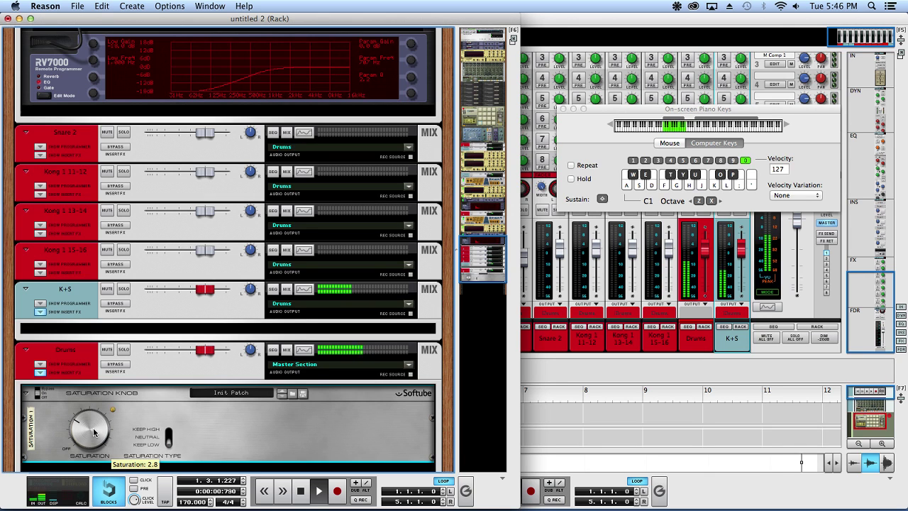
{"action": "scroll", "coordinate": [364, 269], "scroll_direction": "up", "scroll_amount": 6}
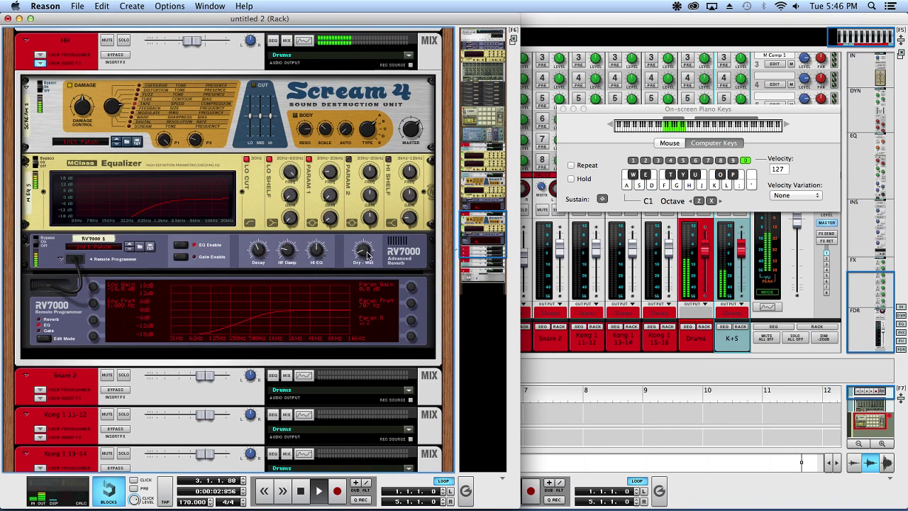
{"action": "left_click", "coordinate": [367, 256]}
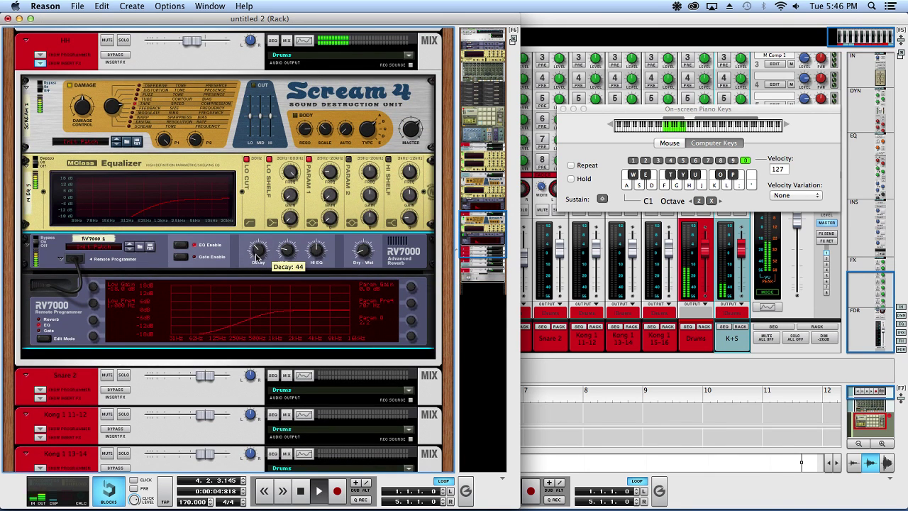
{"action": "scroll", "coordinate": [257, 257], "scroll_direction": "up", "scroll_amount": 1}
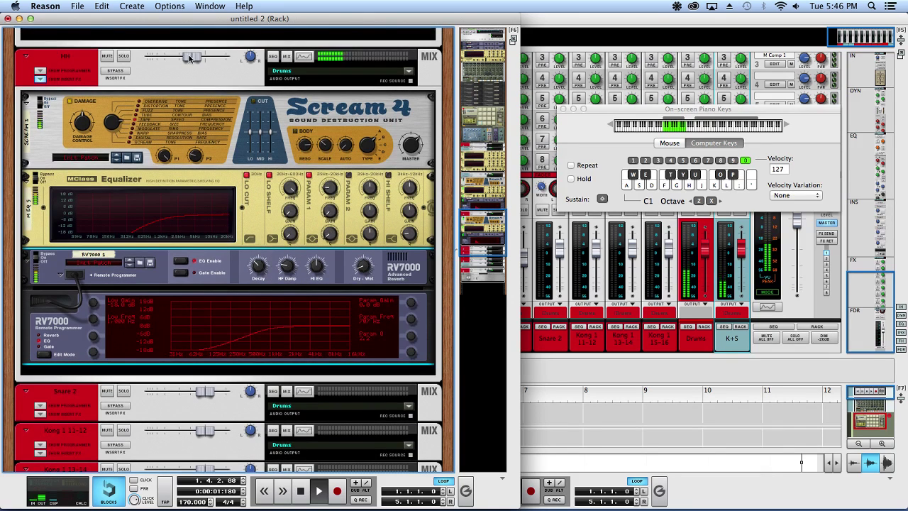
{"action": "left_click_drag", "start_coordinate": [193, 56], "coordinate": [183, 56]}
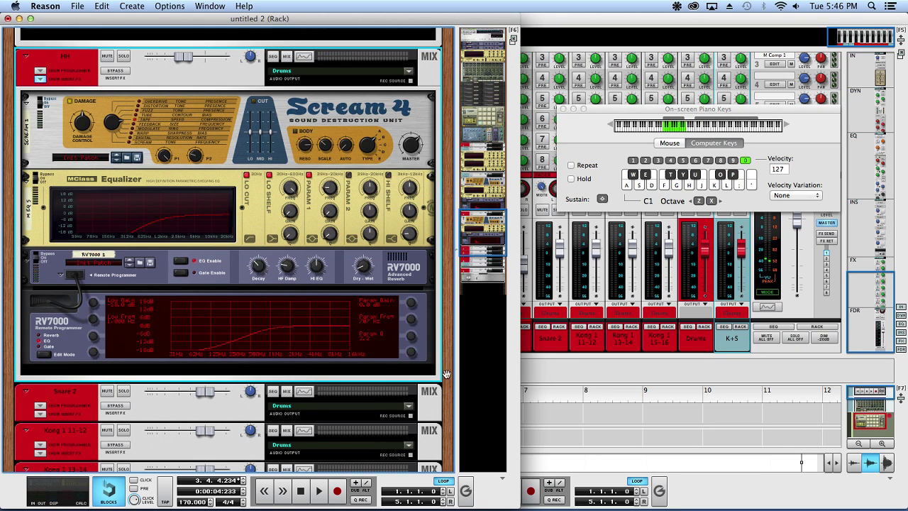
{"action": "scroll", "coordinate": [426, 372], "scroll_direction": "down", "scroll_amount": 20}
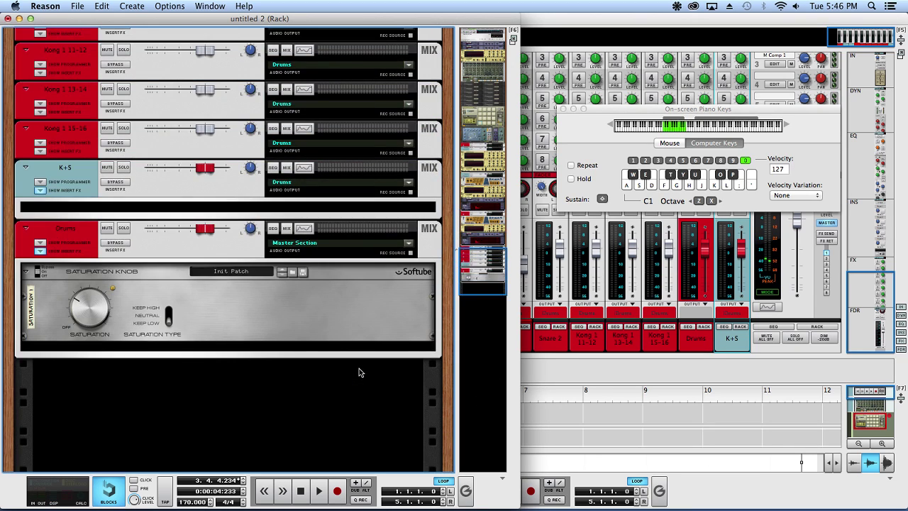